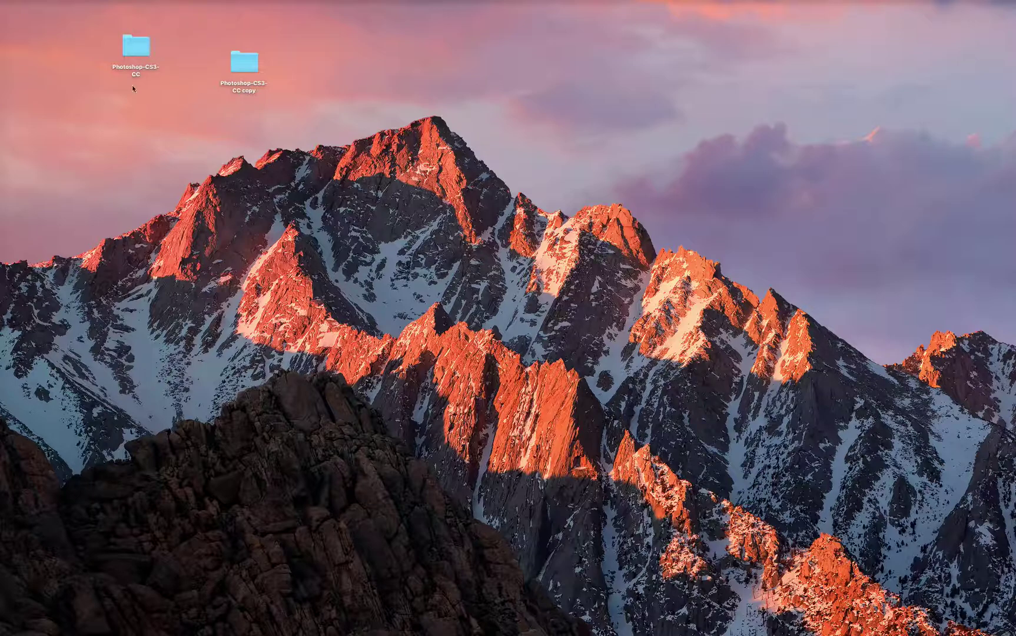
- Open Grandfather_all_skin_types.psd from Photoshop-CS3-CC > Portrait_Creator > Grandparents in Photoshop
double_click(137, 51)
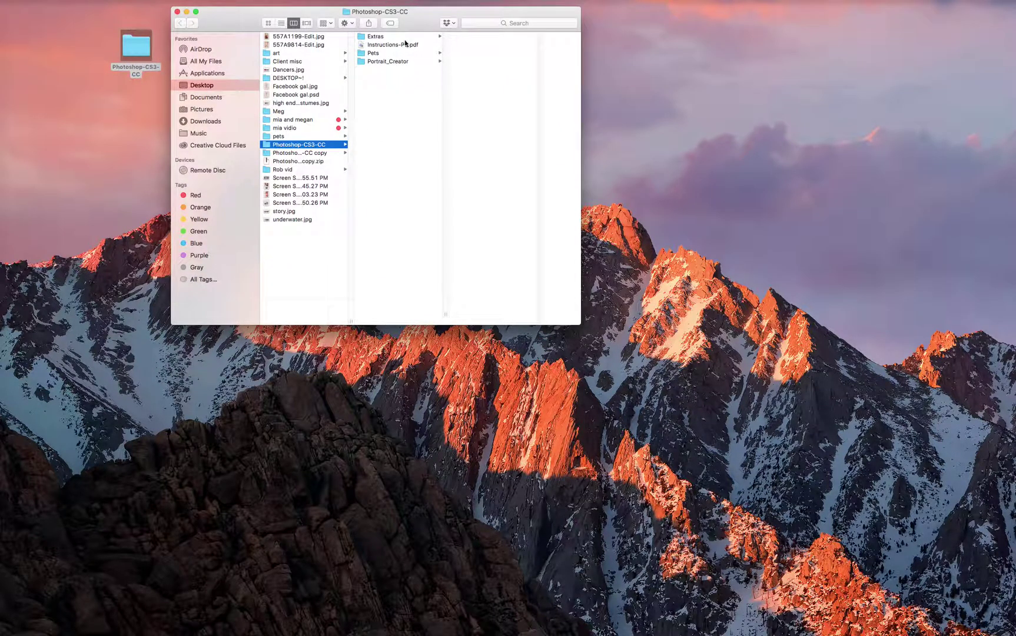
click(405, 62)
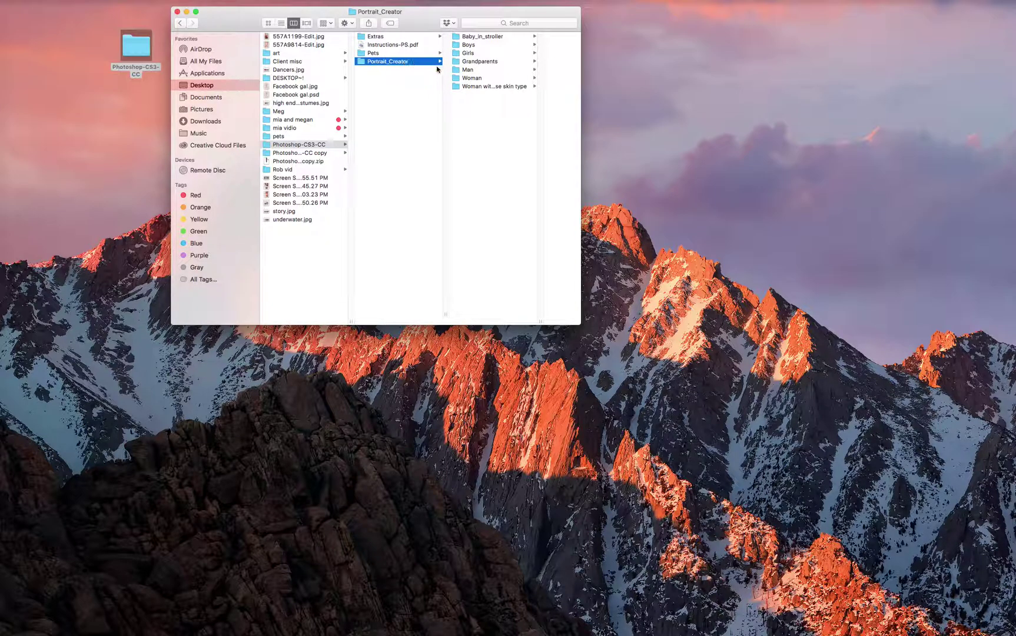
click(477, 63)
key(Right)
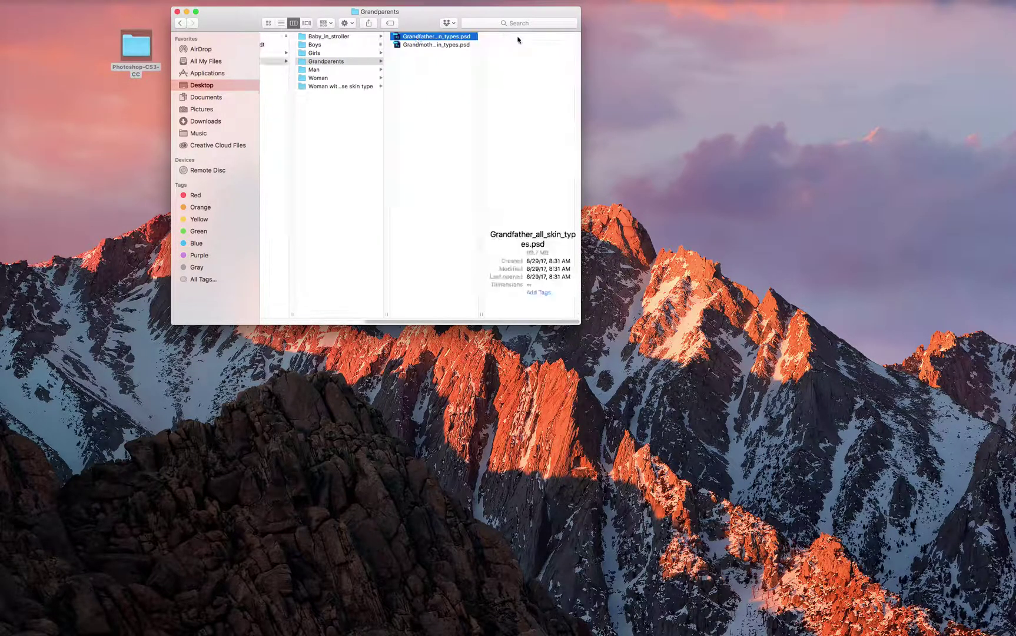
click(430, 46)
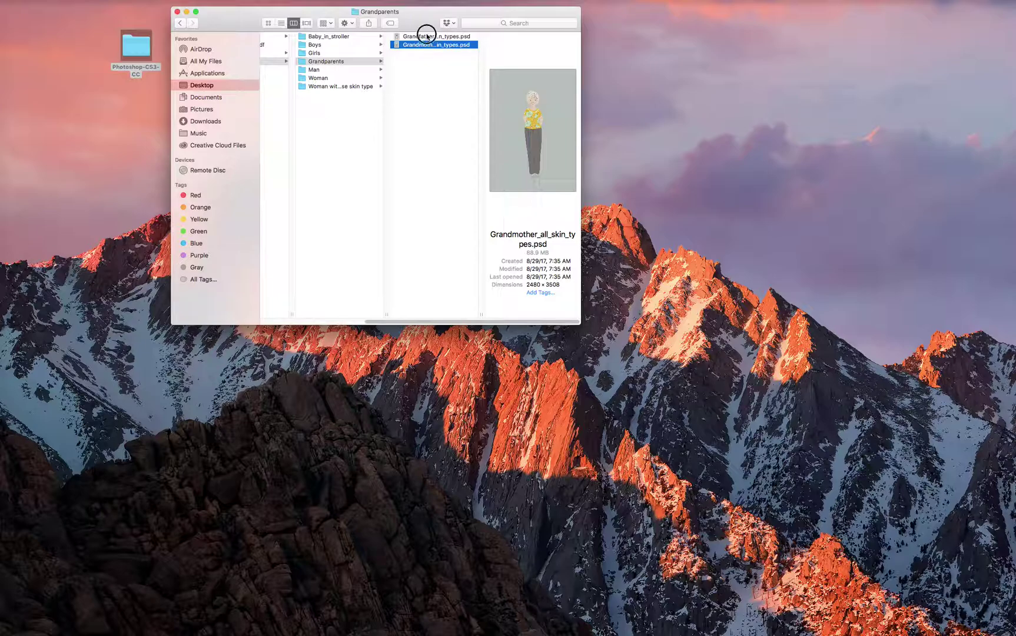
click(427, 36)
double_click(427, 36)
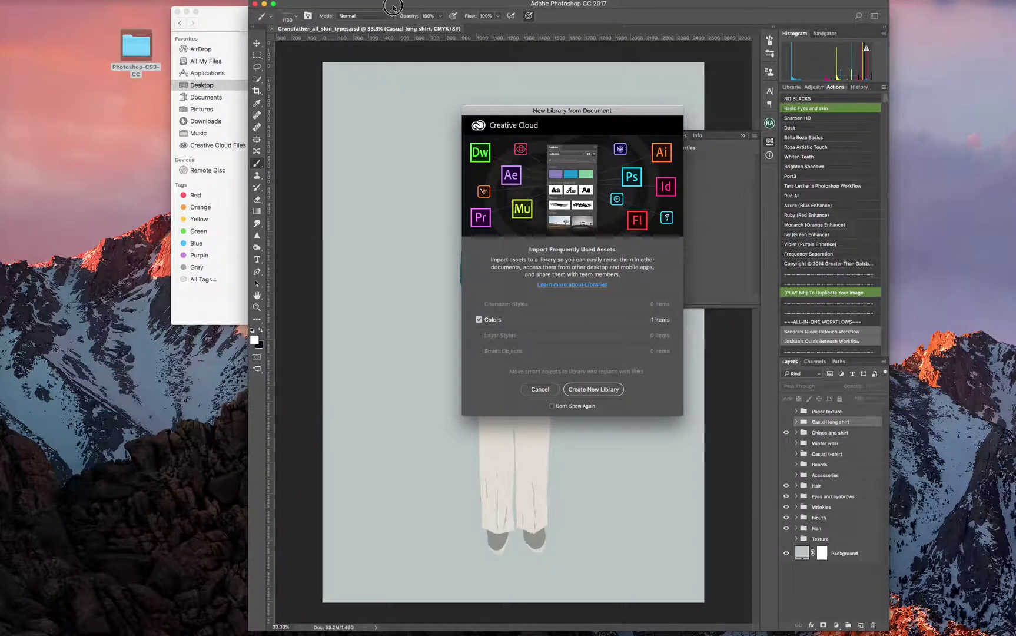
- Cancel the New Library from Document prompt and widen the Photoshop window
drag(393, 7, 243, 3)
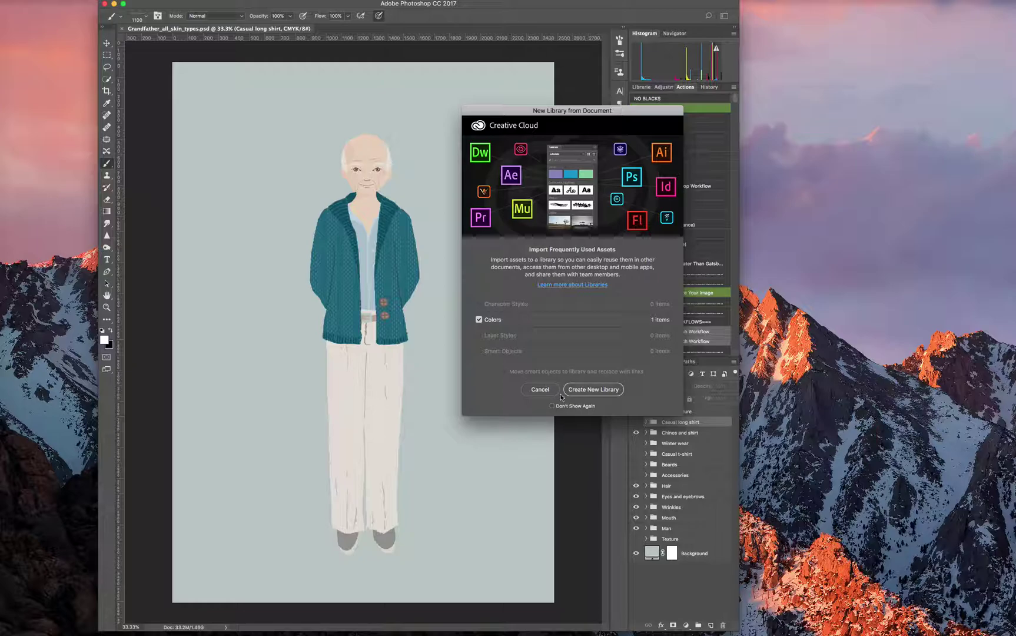
click(542, 390)
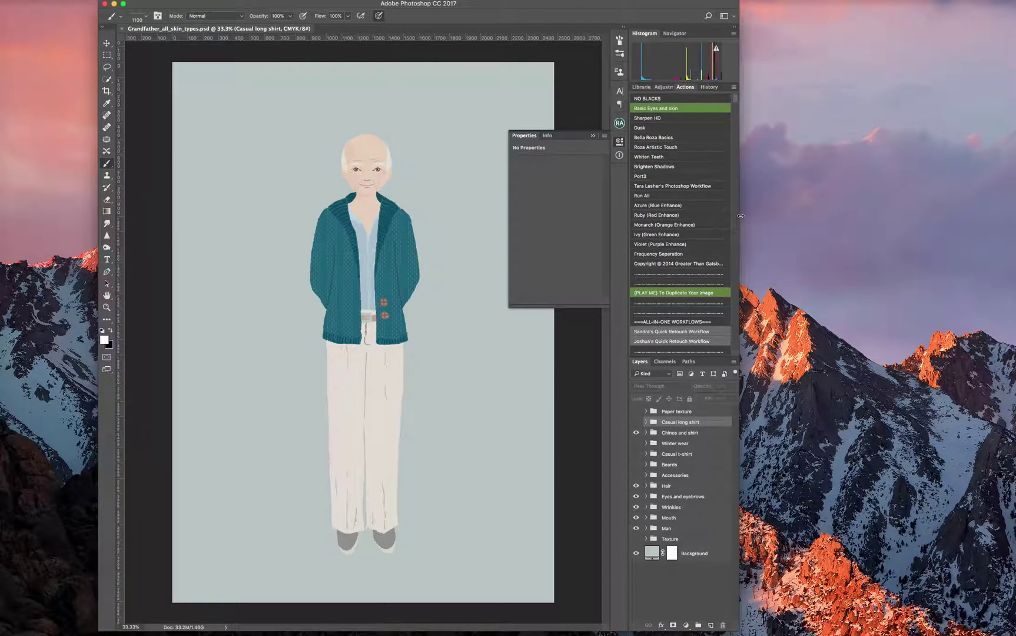
drag(740, 215, 951, 213)
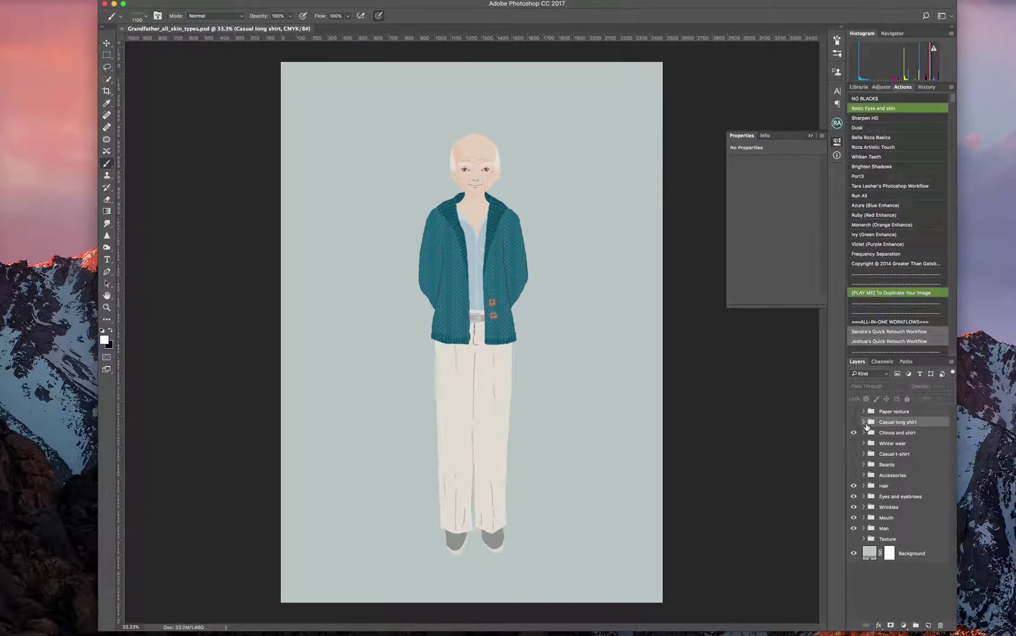
- Hide the teal Cardigan layer in the Chinos and shirt group
click(864, 433)
scroll(863, 451, down, 1)
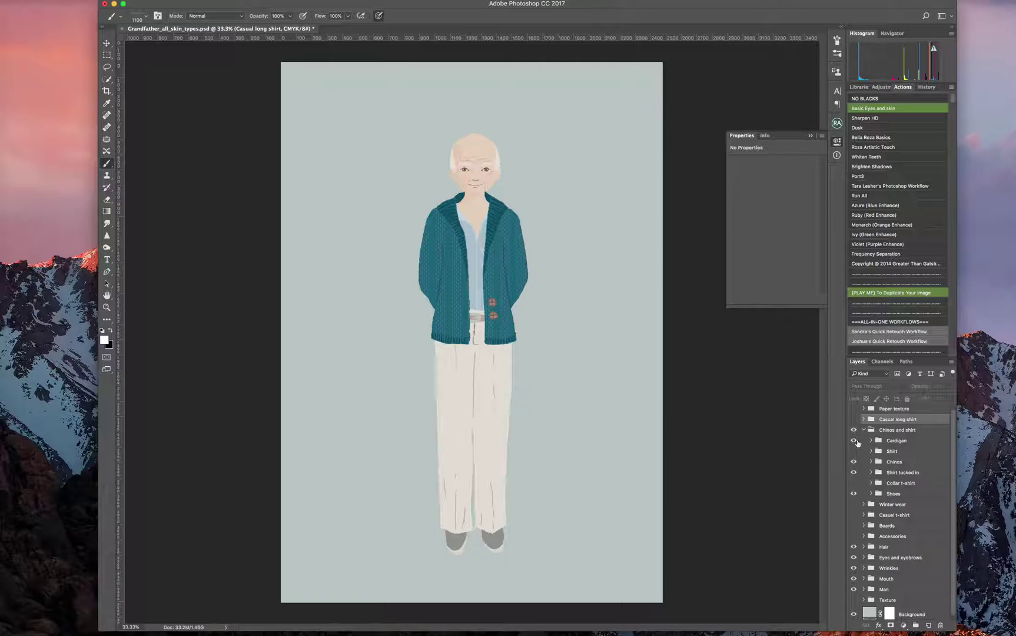
click(871, 441)
scroll(873, 448, down, 1)
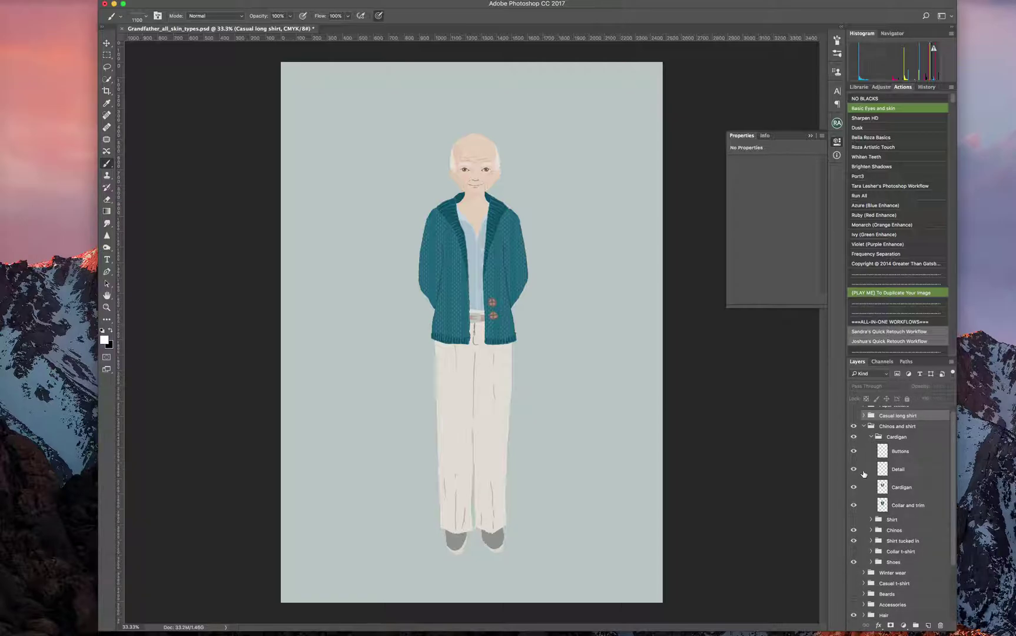
click(854, 437)
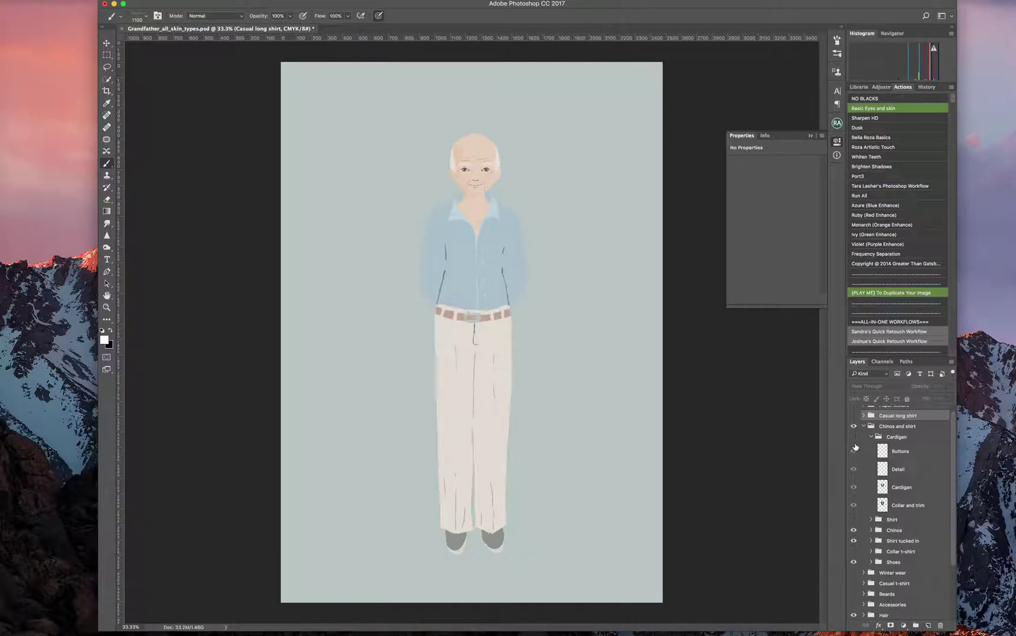
click(870, 437)
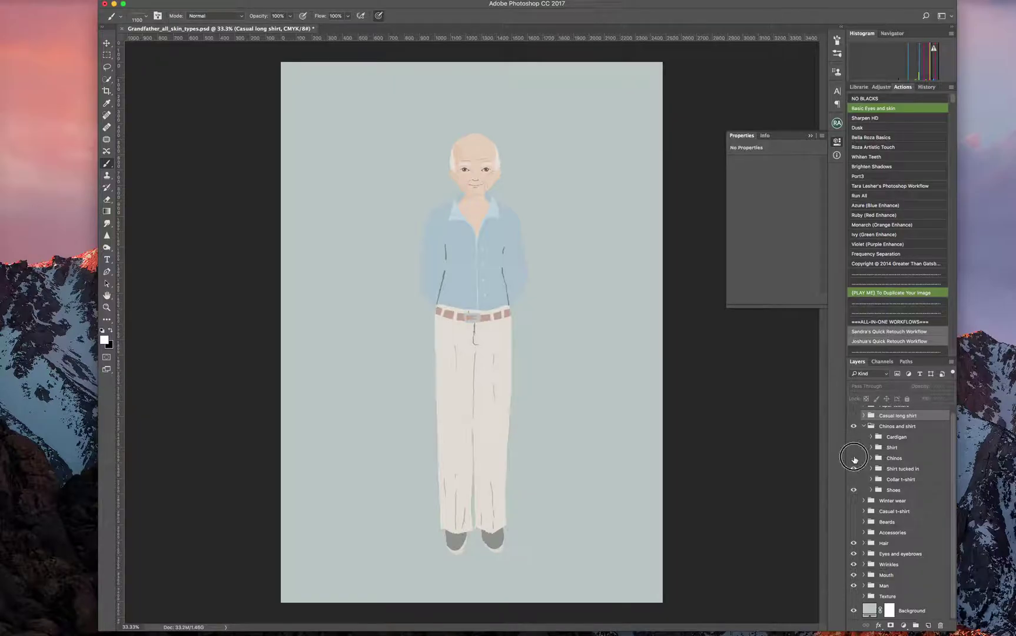
- Hide the blue Shirt tucked in group, revealing the tan collar t-shirt
click(854, 458)
click(854, 459)
click(854, 469)
click(853, 469)
click(871, 469)
scroll(872, 506, down, 1)
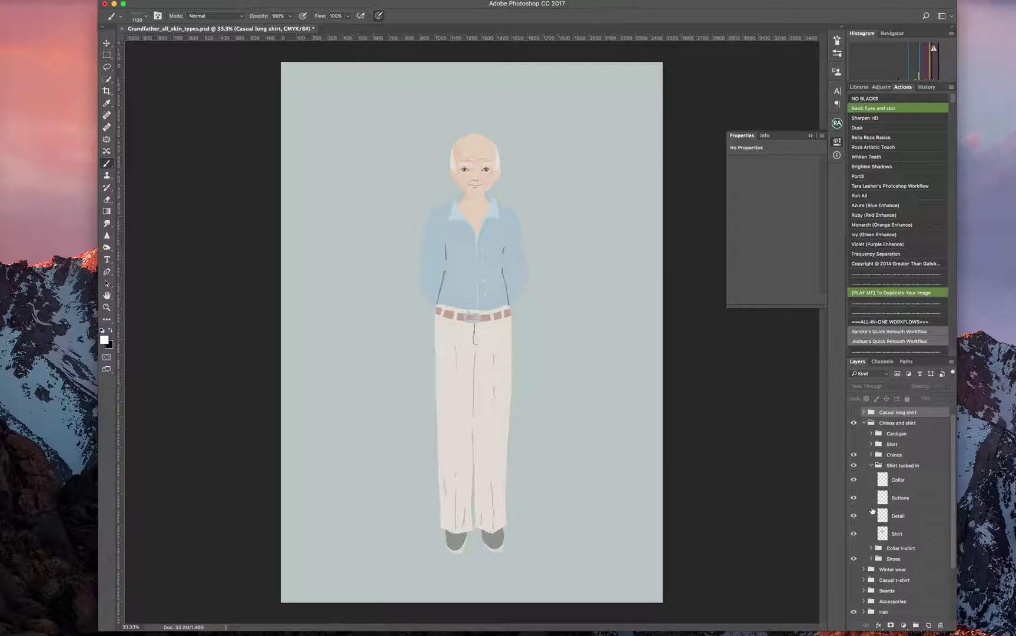
click(872, 469)
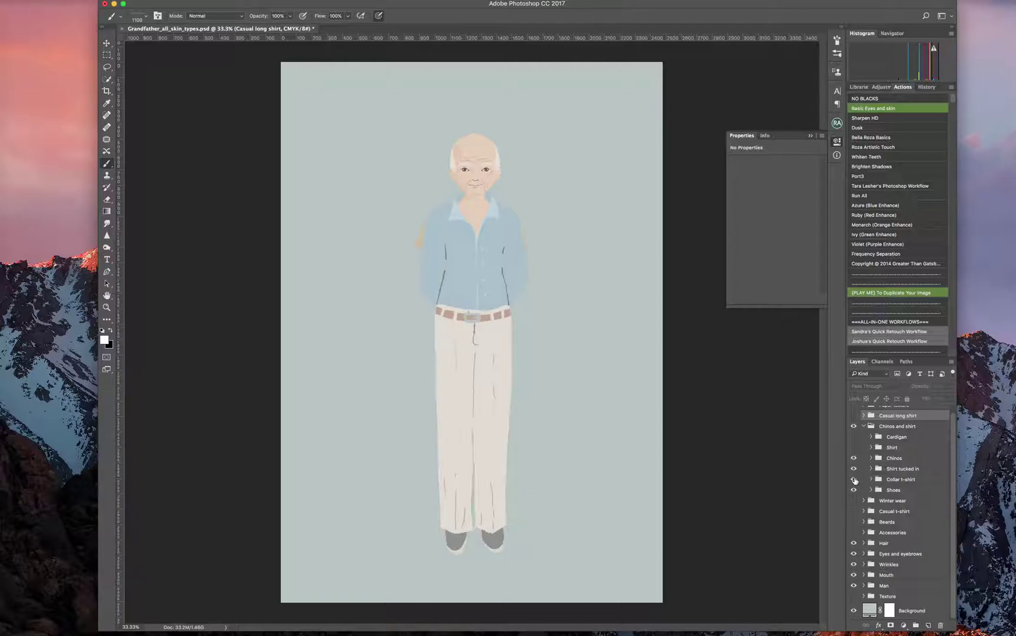
click(854, 468)
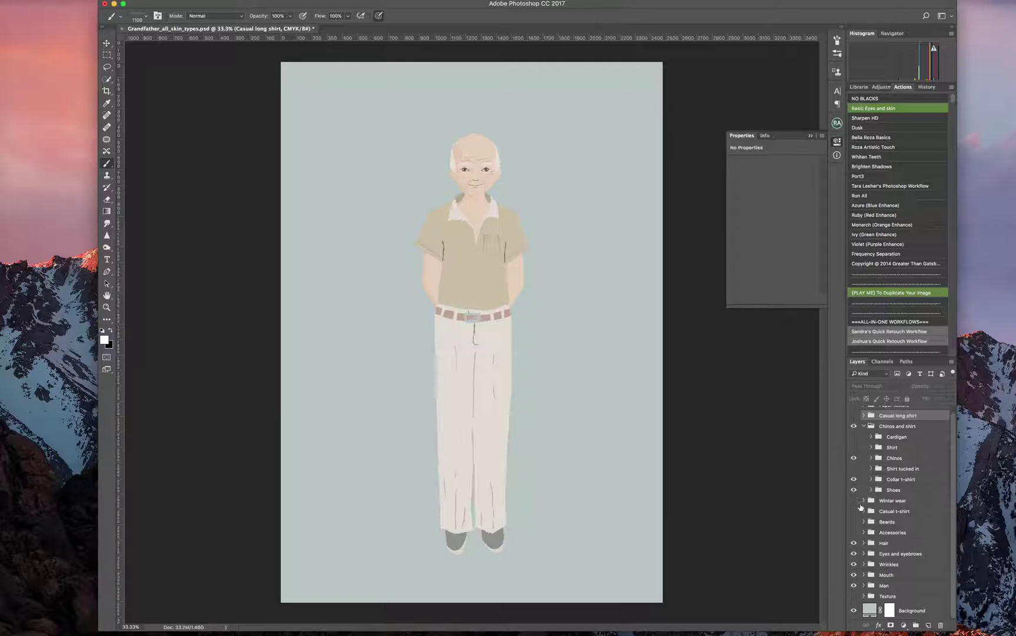
- Show the Winter wear sweater and hide the Collar t-shirt, keeping the beige chinos visible
click(854, 501)
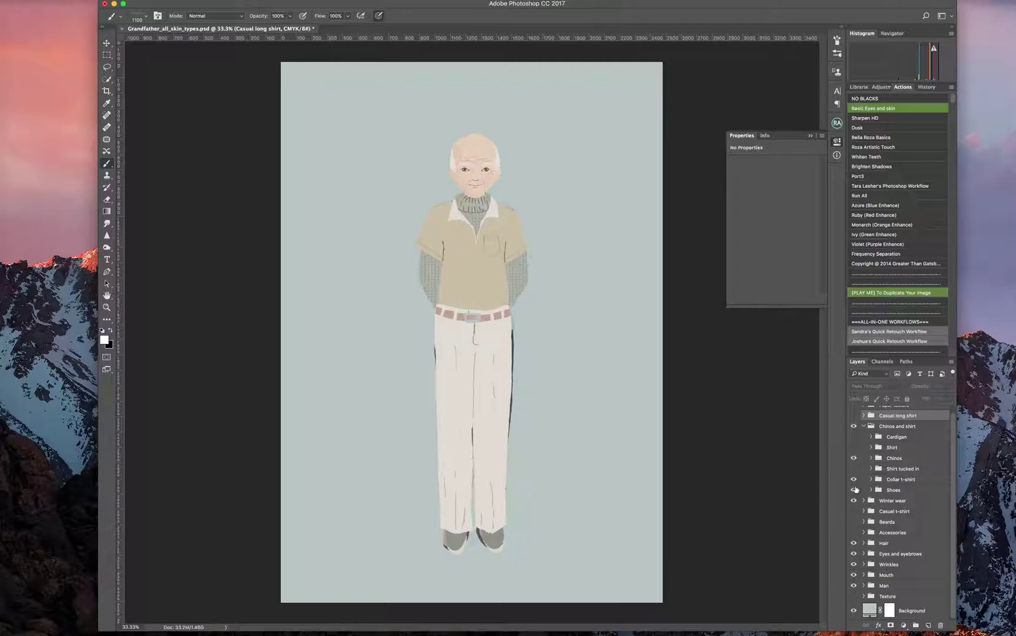
click(855, 480)
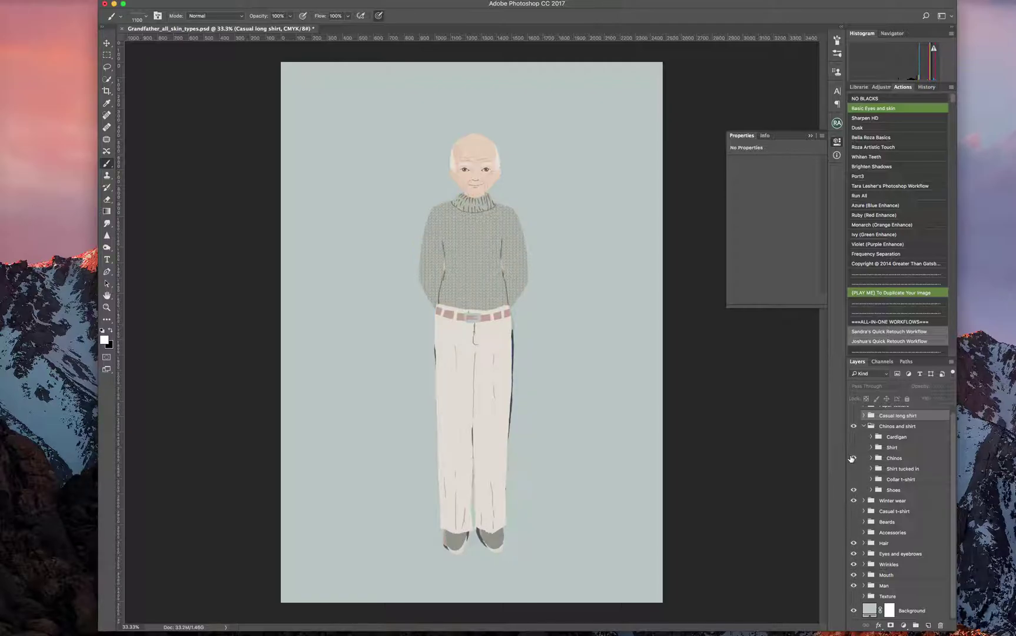
click(852, 458)
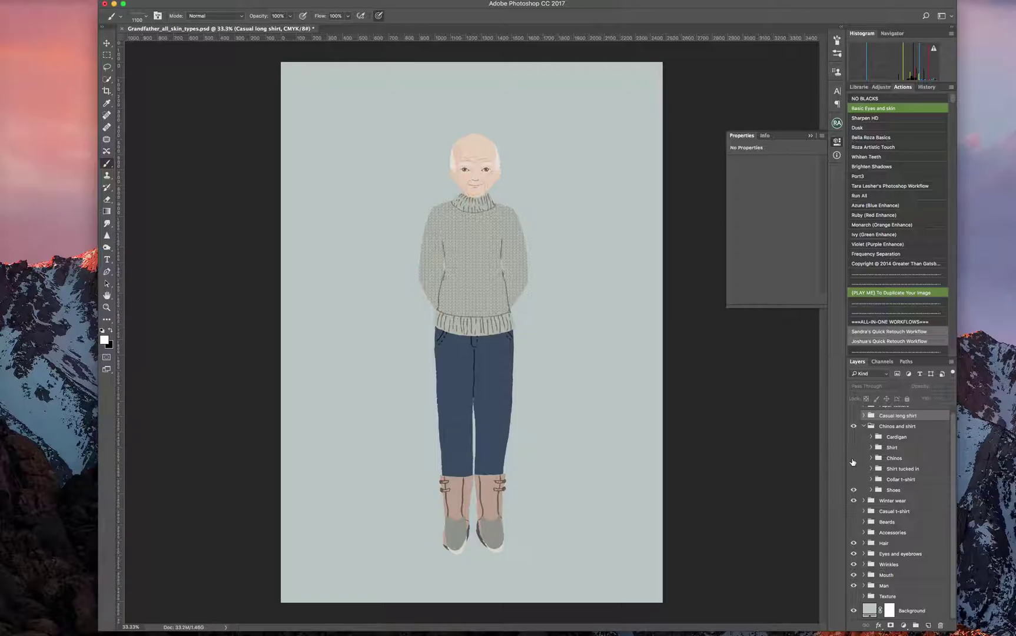
click(853, 458)
click(853, 458)
click(853, 458)
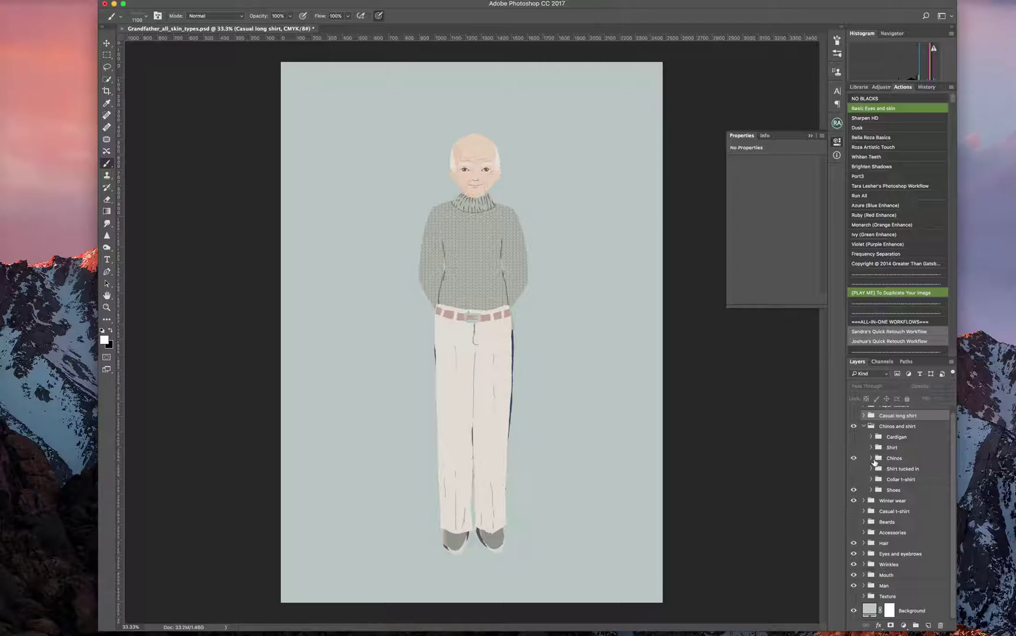
- In Winter wear, hide the Jeans layer while keeping the Boots visible
click(863, 501)
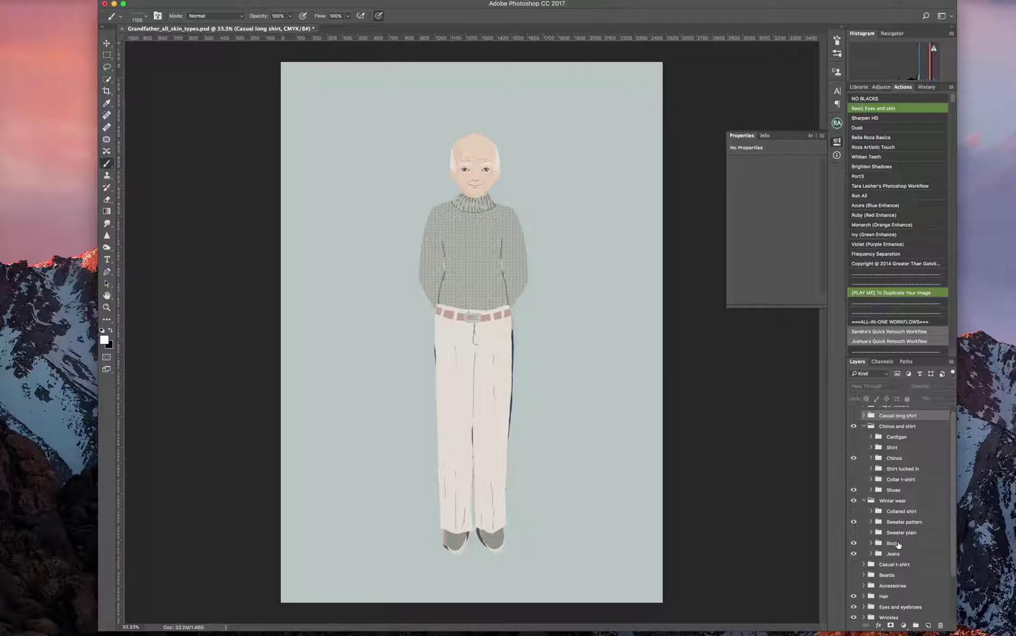
click(854, 554)
click(854, 544)
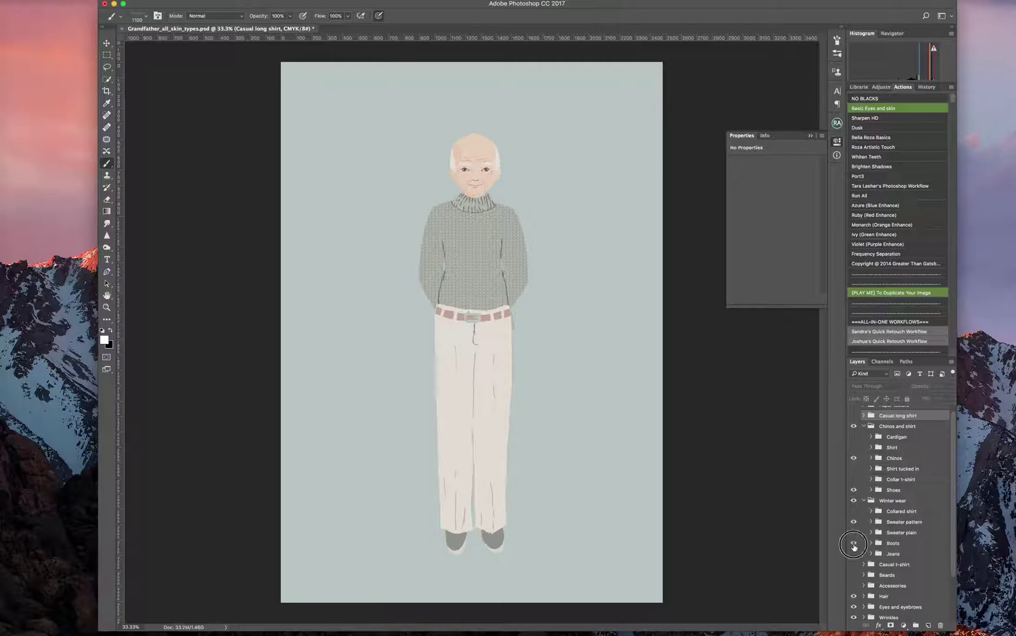
click(854, 545)
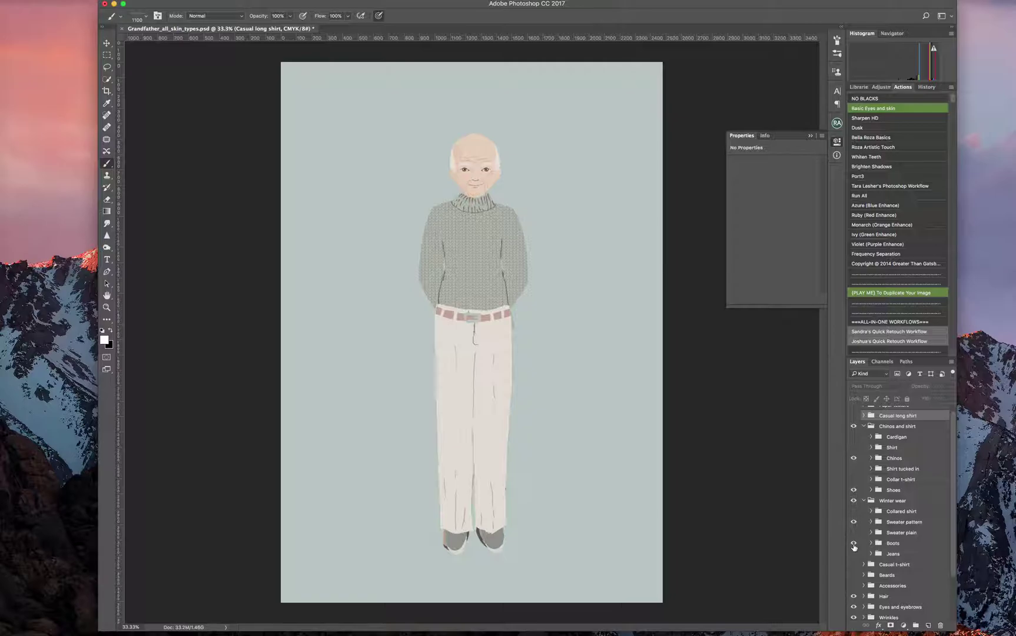
- Hide the grey Shoes layer in Chinos and shirt, then collapse both groups
click(871, 458)
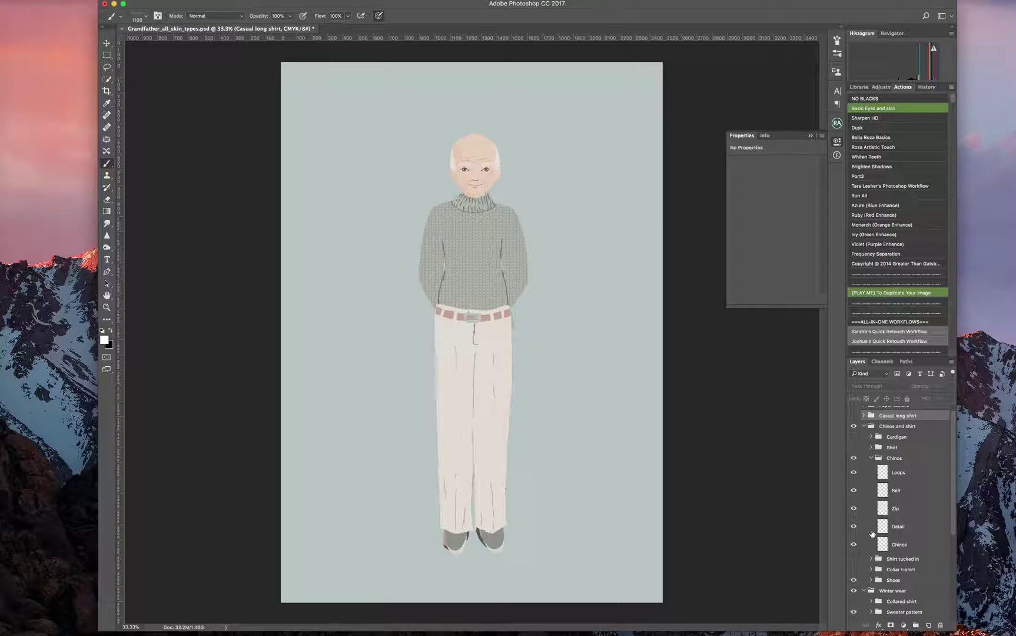
click(872, 459)
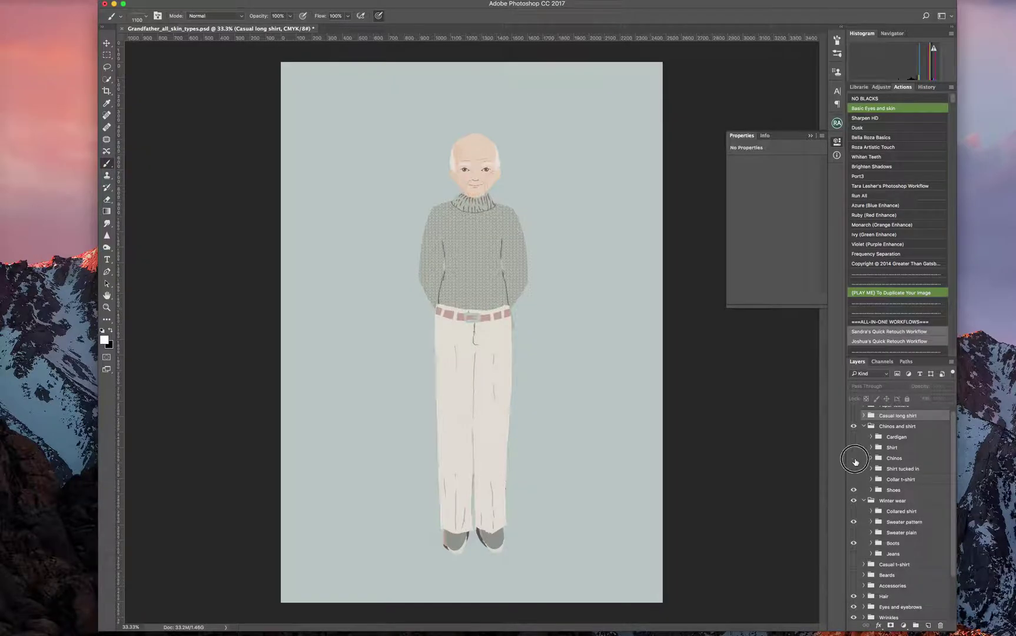
click(853, 458)
click(853, 458)
click(853, 490)
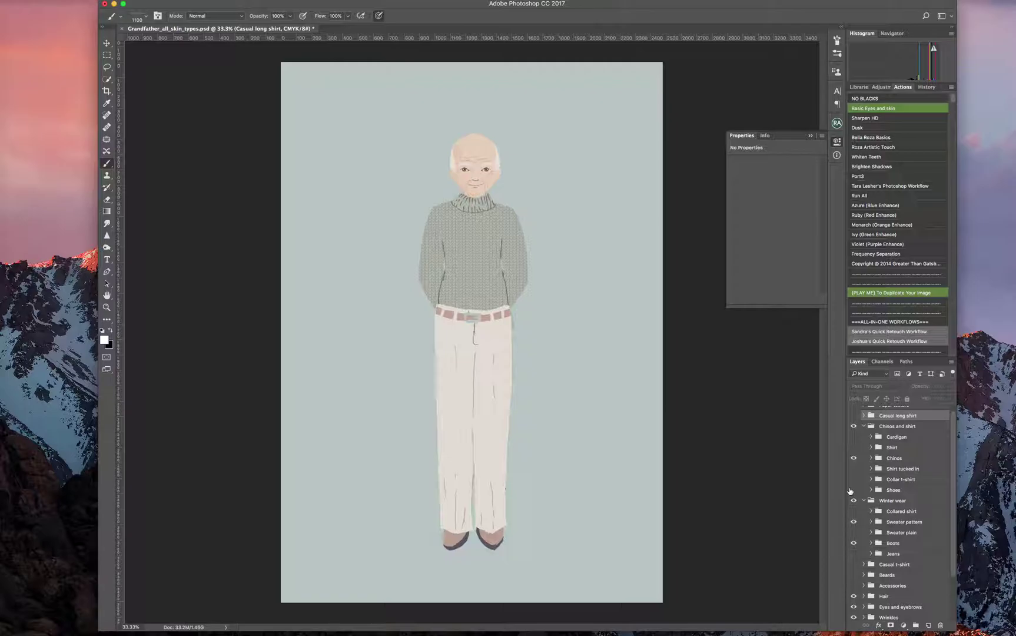
click(864, 426)
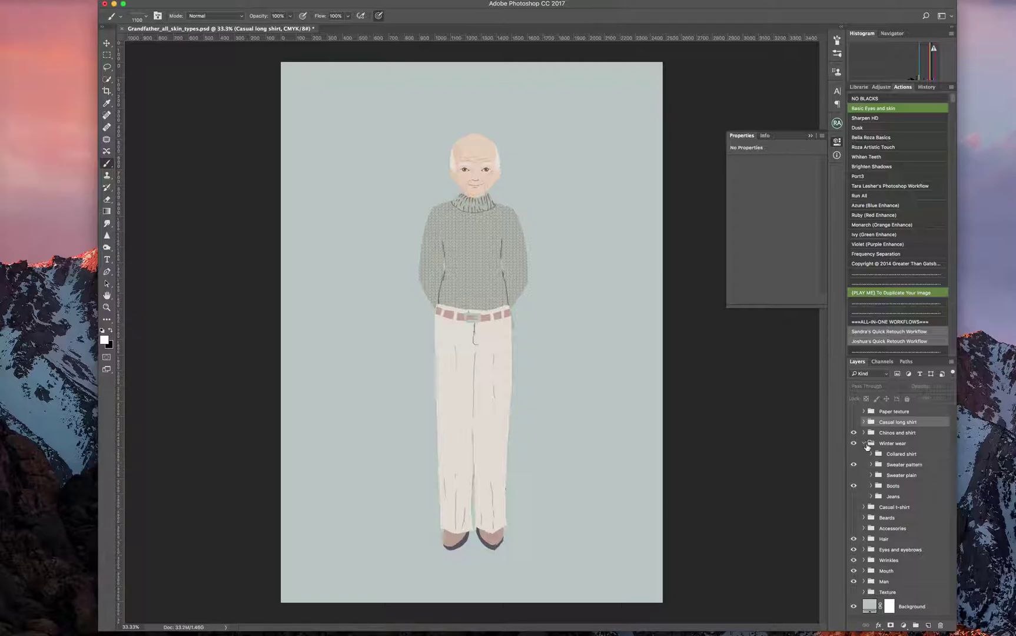
click(864, 444)
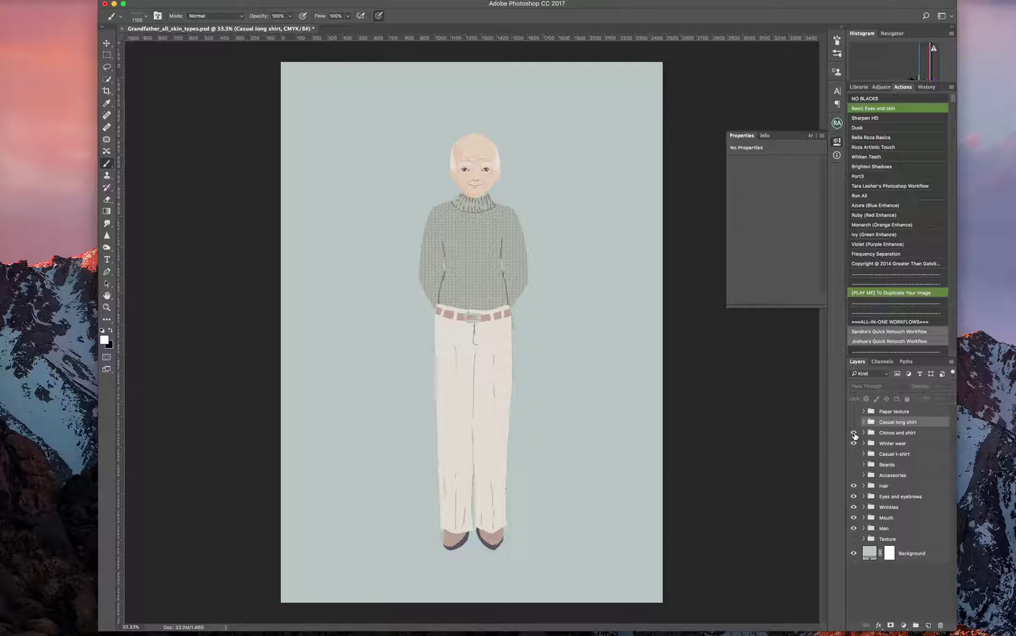
click(854, 433)
click(854, 433)
- Move the Chinos and shirt group below Winter wear
click(880, 435)
drag(870, 435, 888, 446)
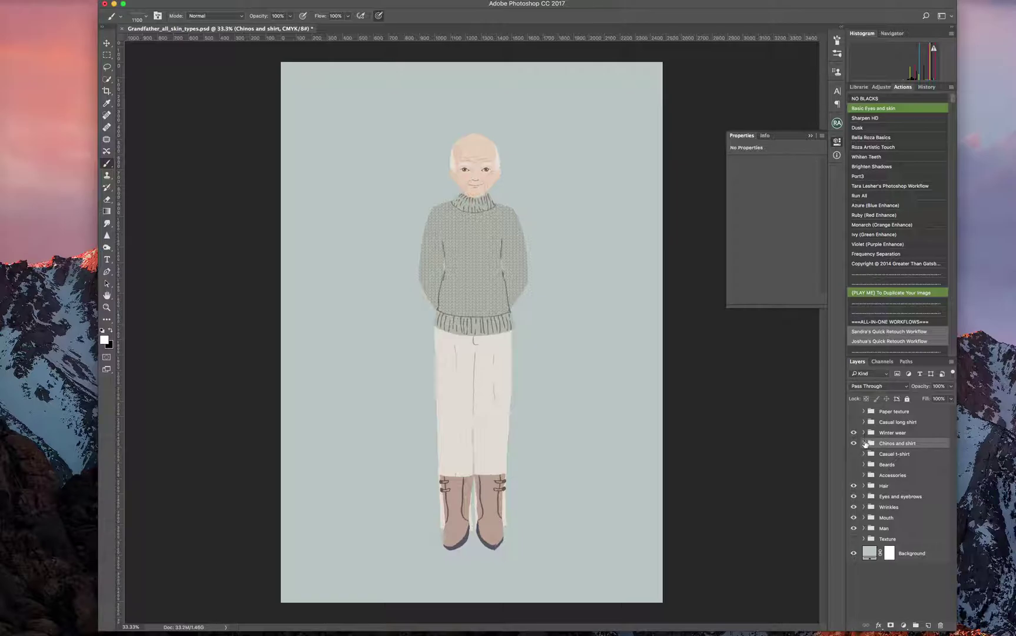
click(864, 443)
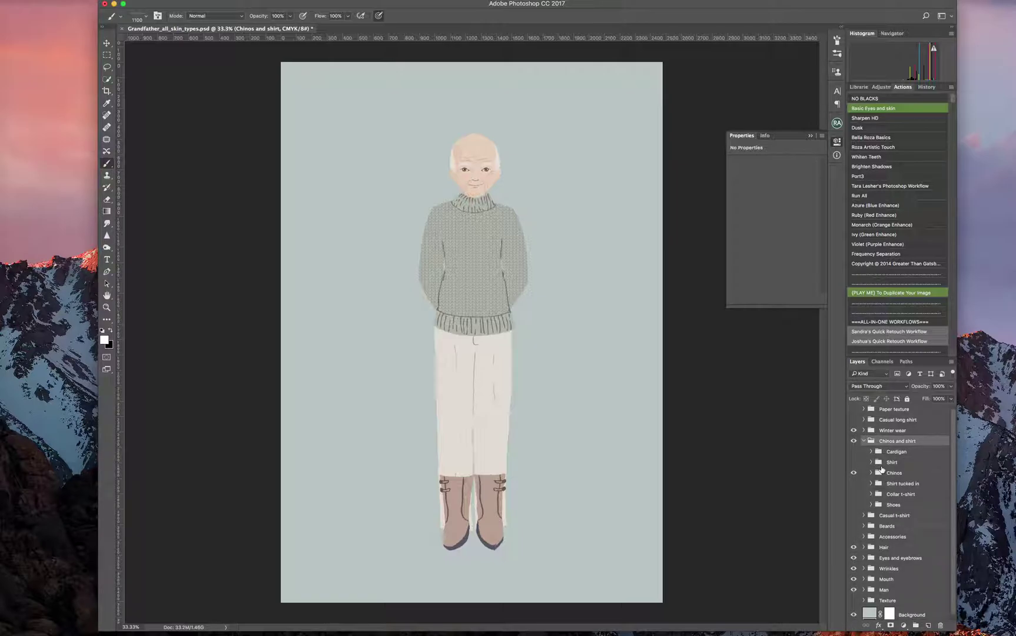
- Add a white layer mask to the Chinos layer inside the Chinos group
click(875, 475)
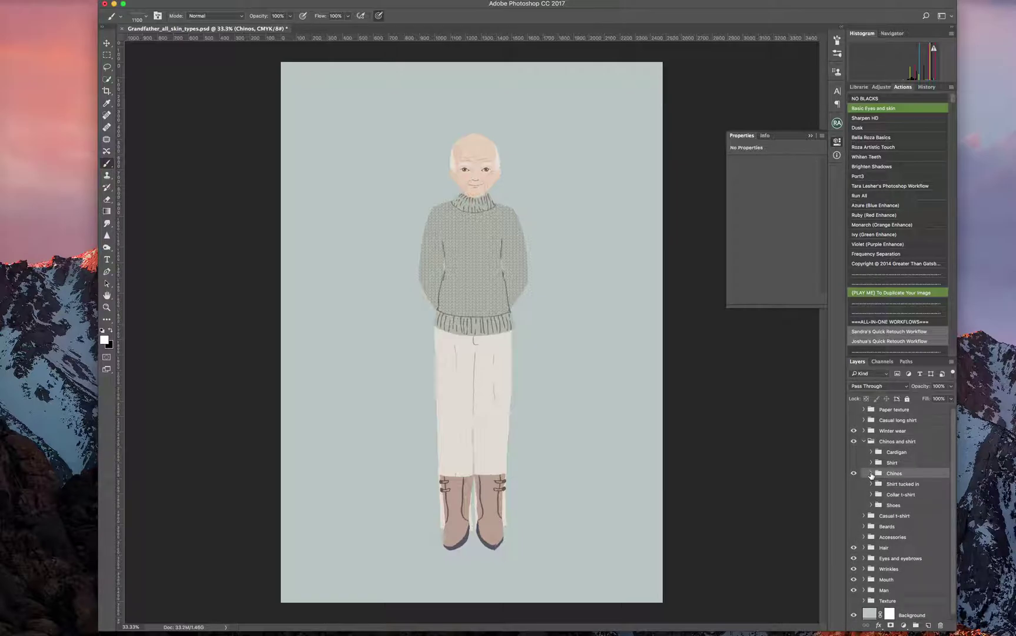
click(871, 476)
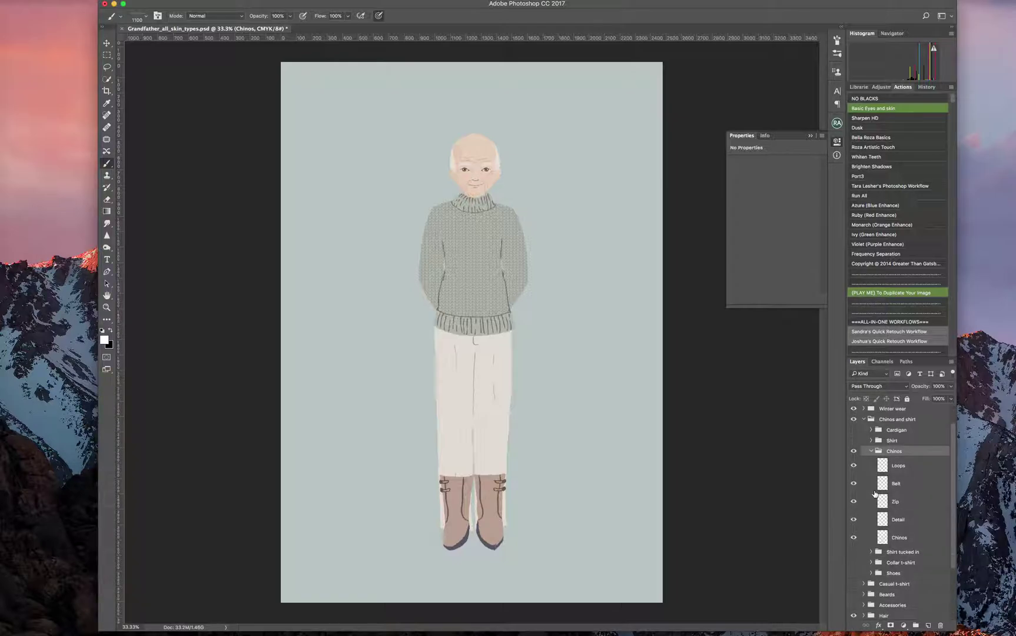
scroll(875, 493, down, 1)
click(885, 534)
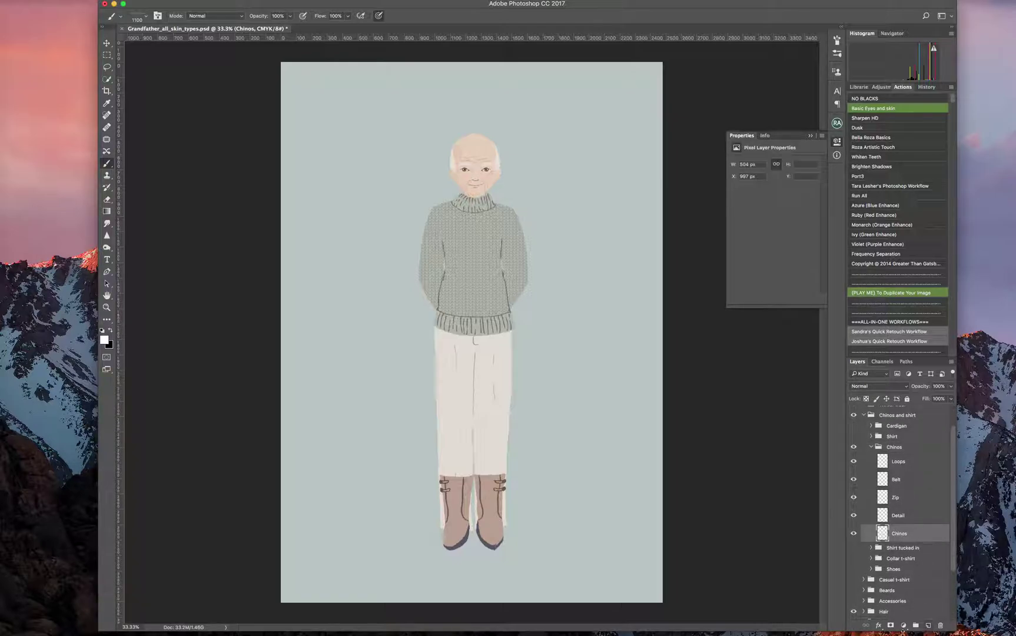
click(893, 627)
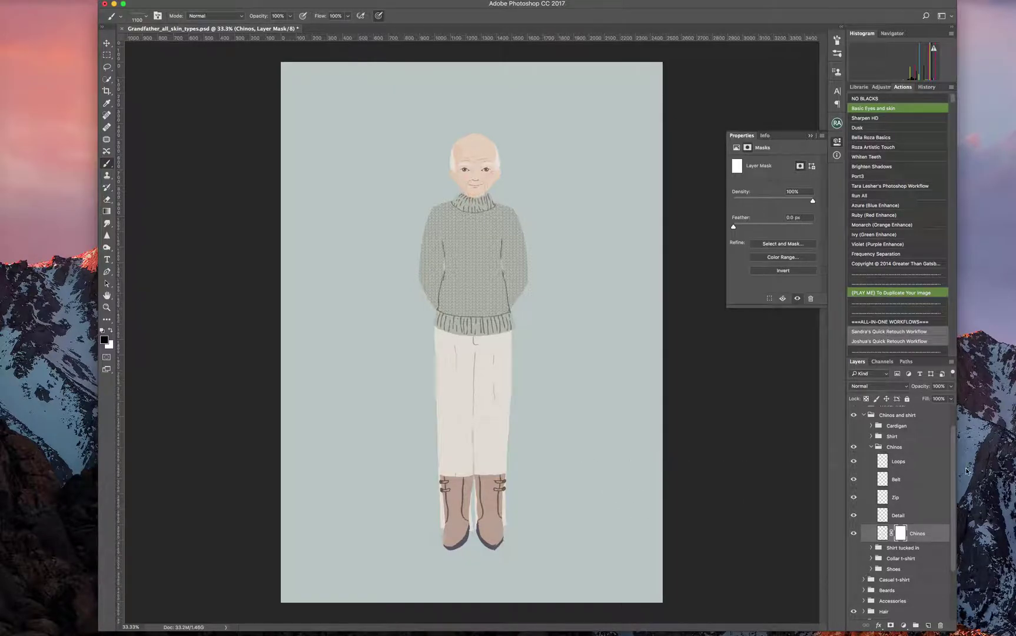
- Paint black with a soft round brush on the Chinos mask over the right boot
click(141, 17)
click(147, 84)
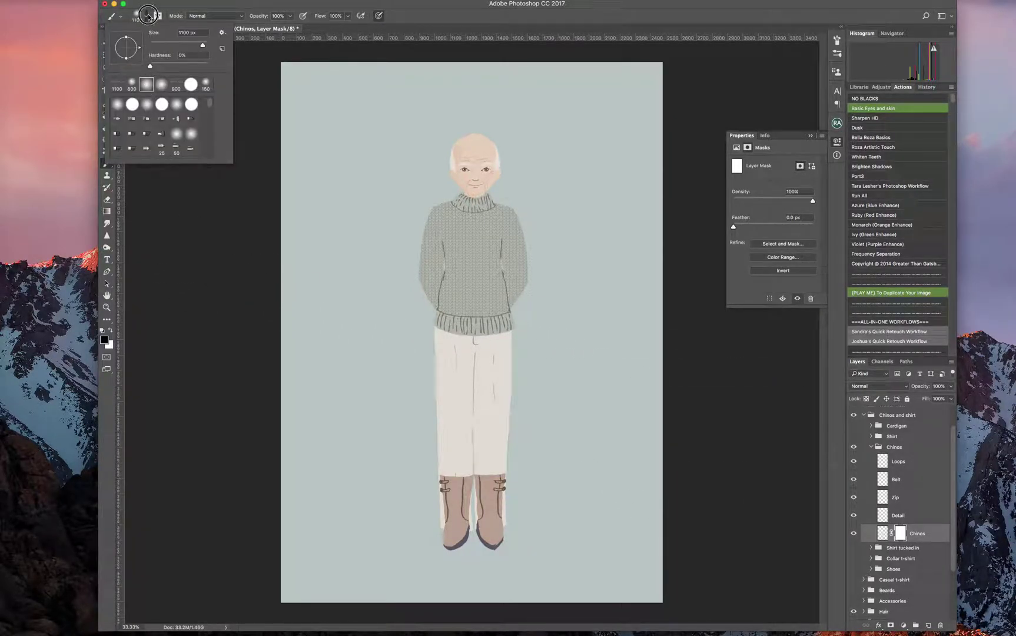
click(146, 16)
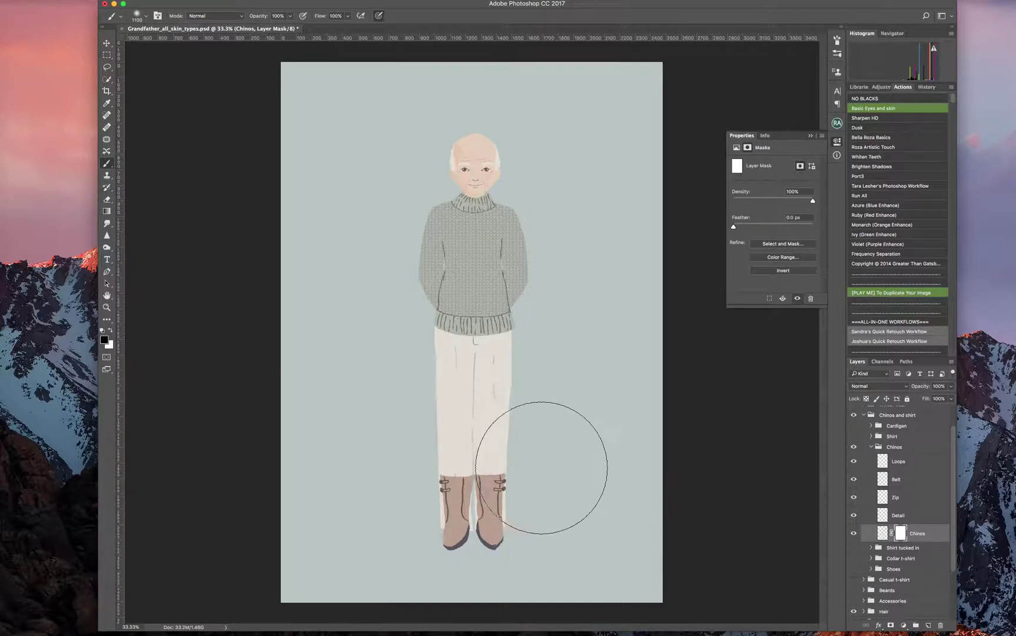
key(bracketleft)
key(bracketleft)
key(bracketleft)
key(bracketleft)
key(bracketleft)
key(bracketleft)
key(bracketleft)
key(bracketleft)
key(bracketleft)
key(bracketleft)
key(bracketleft)
key(bracketleft)
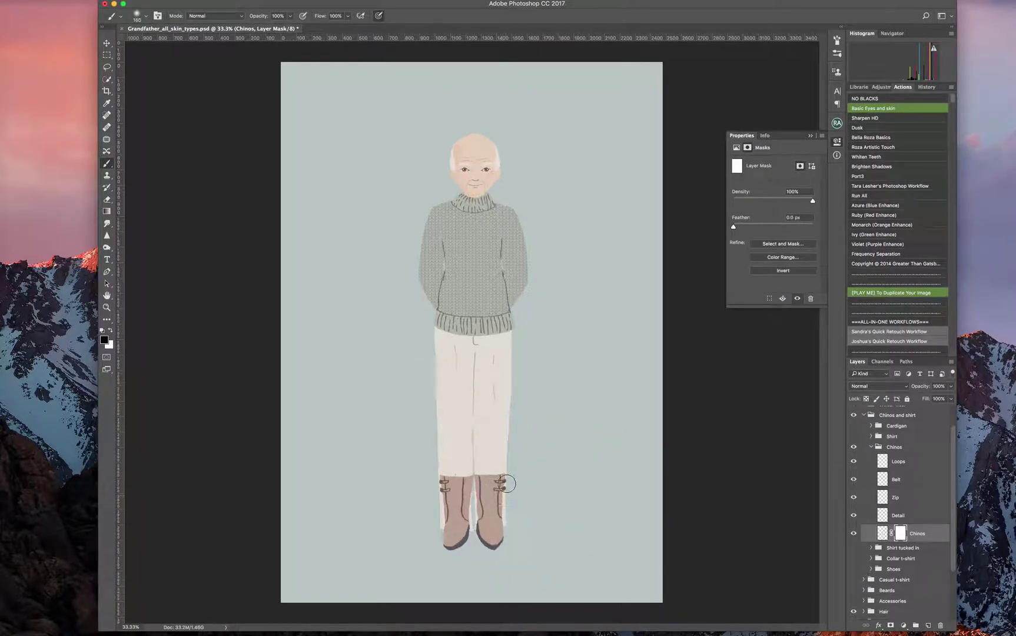
mouse_move(504, 495)
mouse_down()
mouse_move(508, 483)
mouse_move(503, 523)
mouse_move(476, 522)
mouse_move(469, 488)
mouse_move(464, 526)
mouse_move(448, 529)
mouse_move(436, 481)
mouse_move(435, 501)
mouse_move(404, 473)
mouse_up()
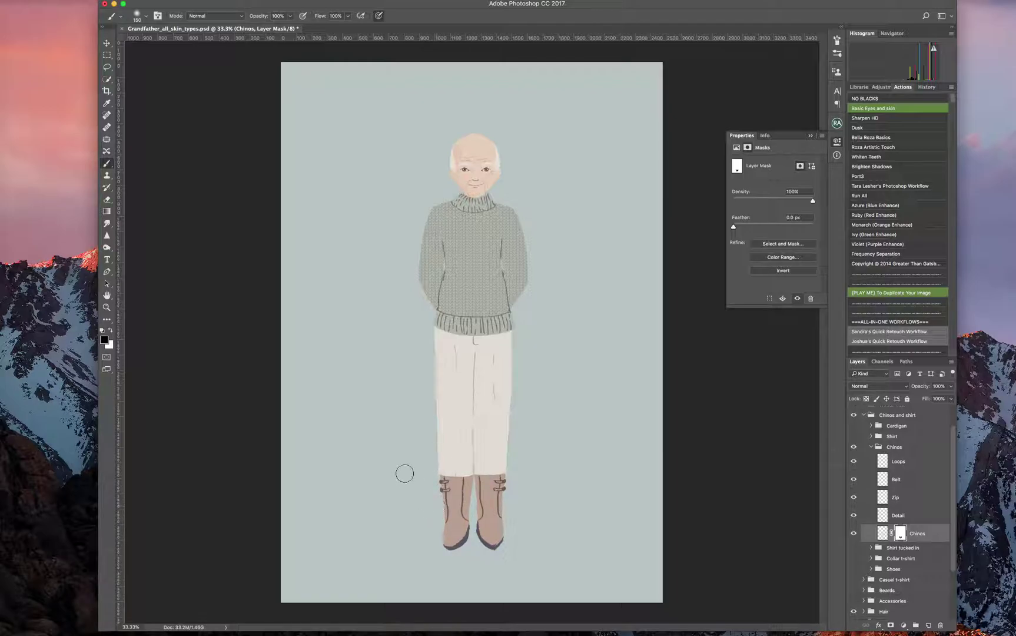
- Switch to a 90 px hard round brush and mask the chinos off the buckle straps
click(147, 18)
click(132, 104)
click(147, 17)
key(bracketleft)
key(bracketleft)
key(bracketleft)
key(bracketleft)
key(bracketleft)
key(bracketleft)
key(bracketleft)
key(bracketleft)
click(504, 481)
click(872, 450)
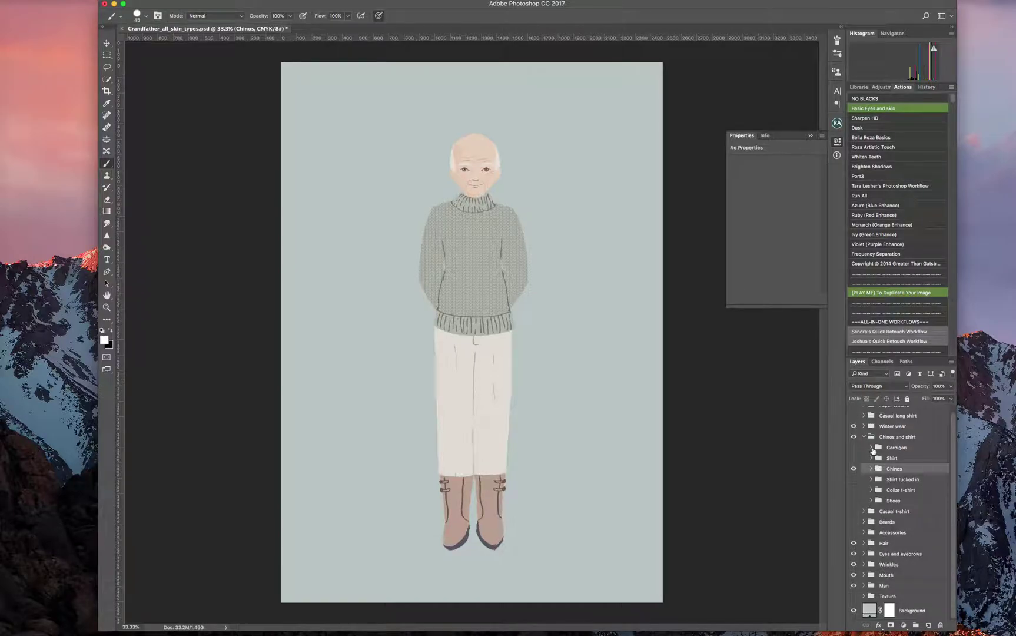
- Try the Receding, Close cut, Mini afro and Brush cut hairstyles, leaving the grandfather bald
click(863, 543)
click(854, 500)
click(855, 511)
click(854, 511)
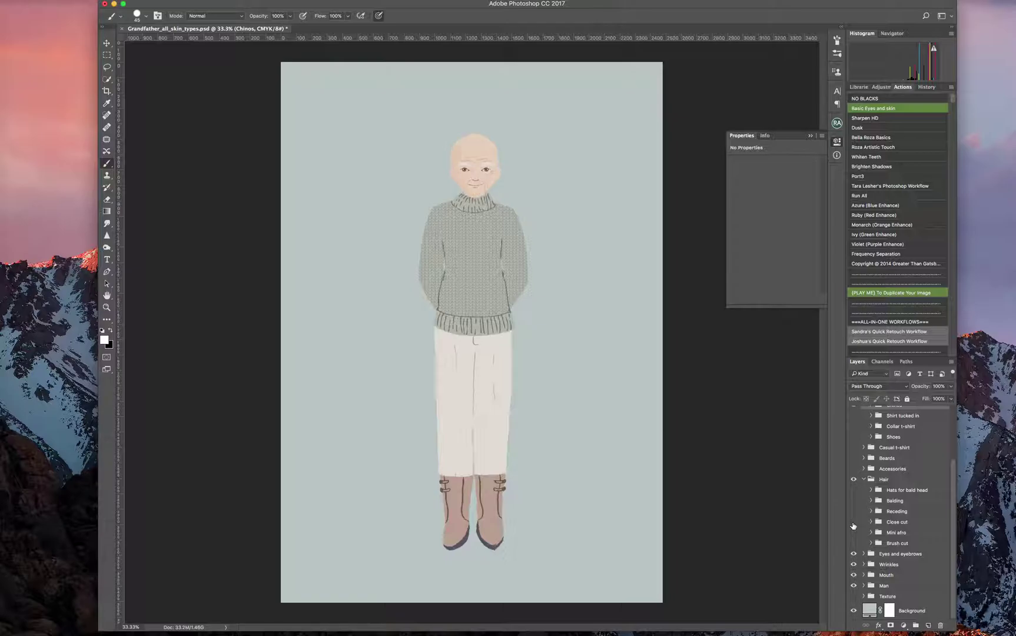
click(853, 522)
click(853, 522)
click(854, 532)
click(854, 532)
click(853, 543)
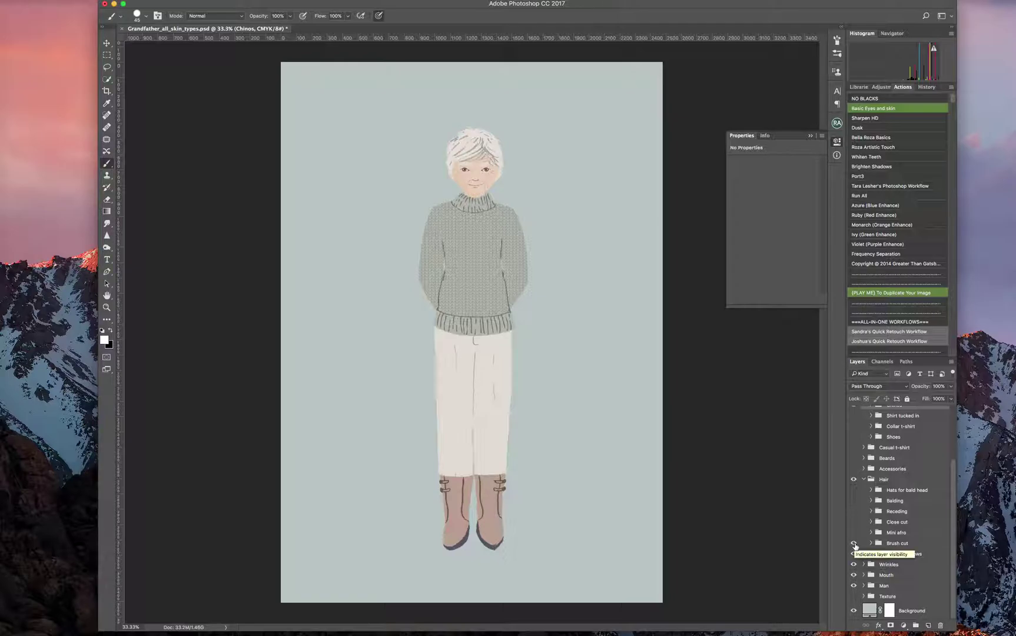
click(853, 543)
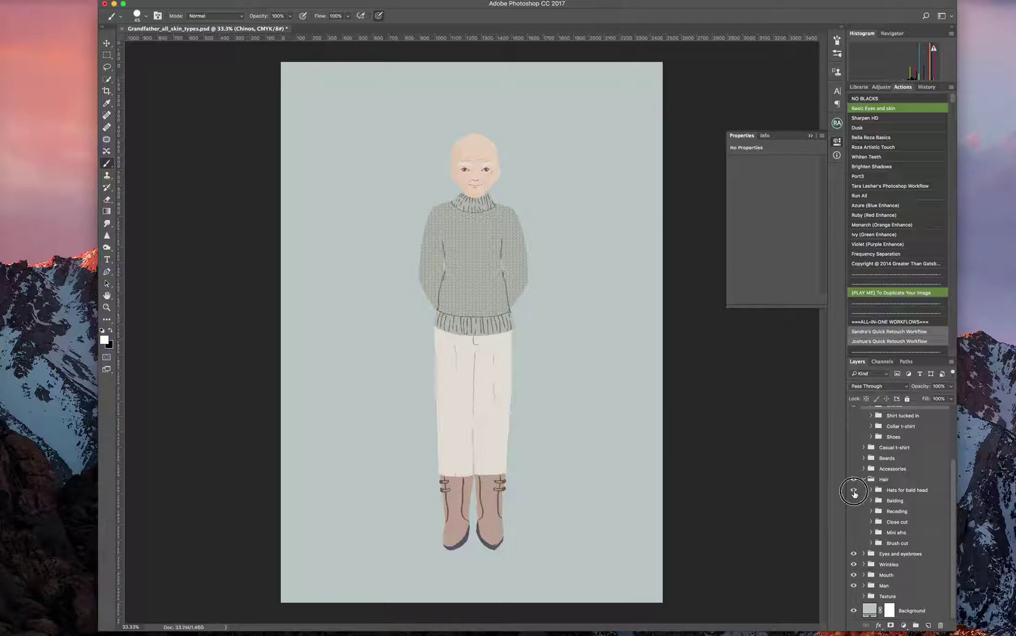
- Show Hats for bald head and compare Cap: Light with Cap: Dark, keeping the dark cap
click(854, 491)
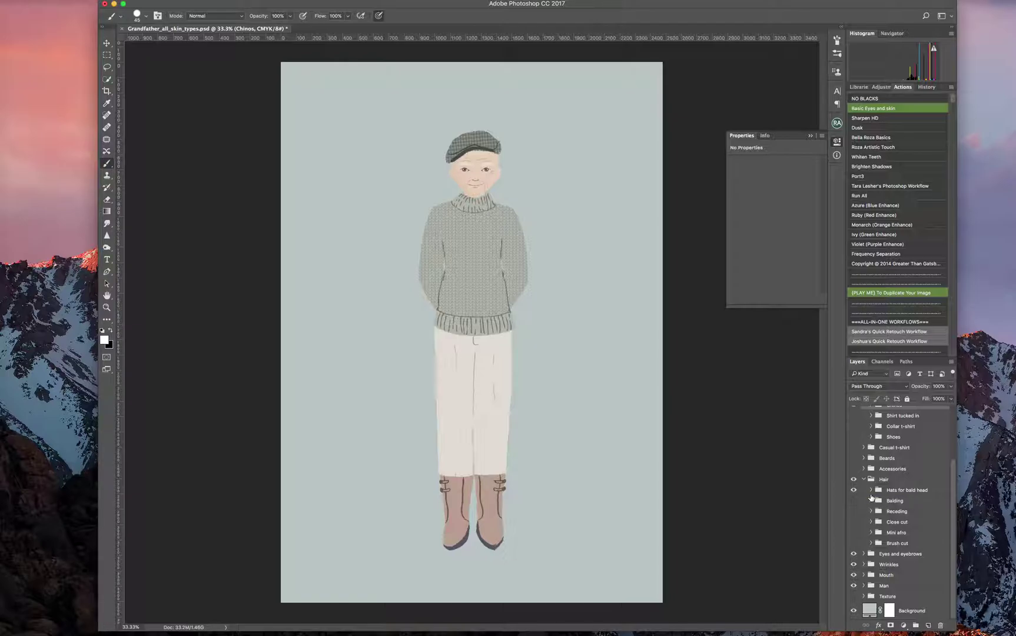
click(872, 491)
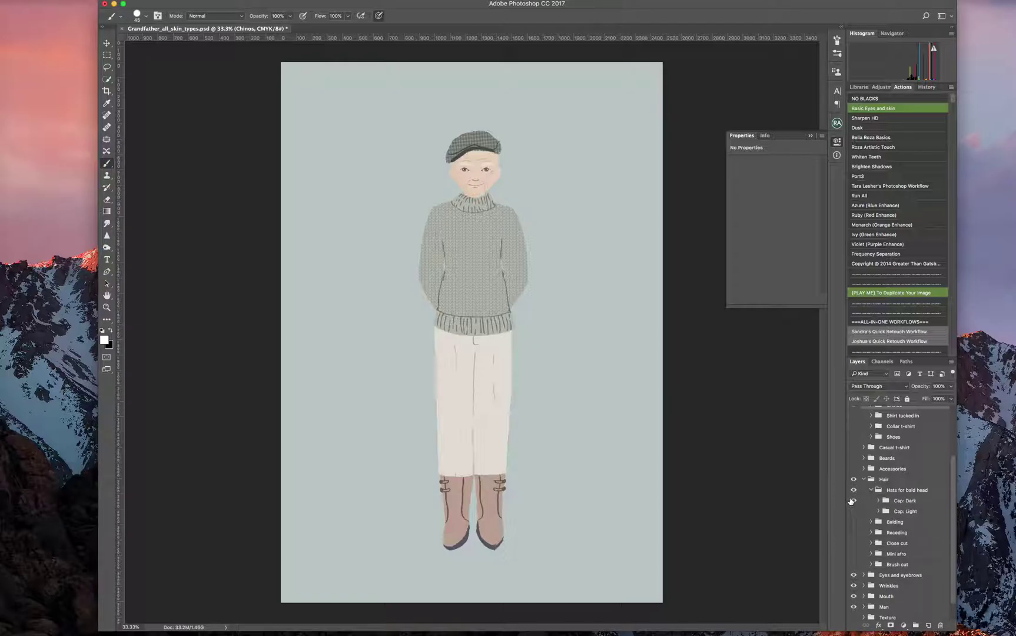
click(852, 501)
click(854, 511)
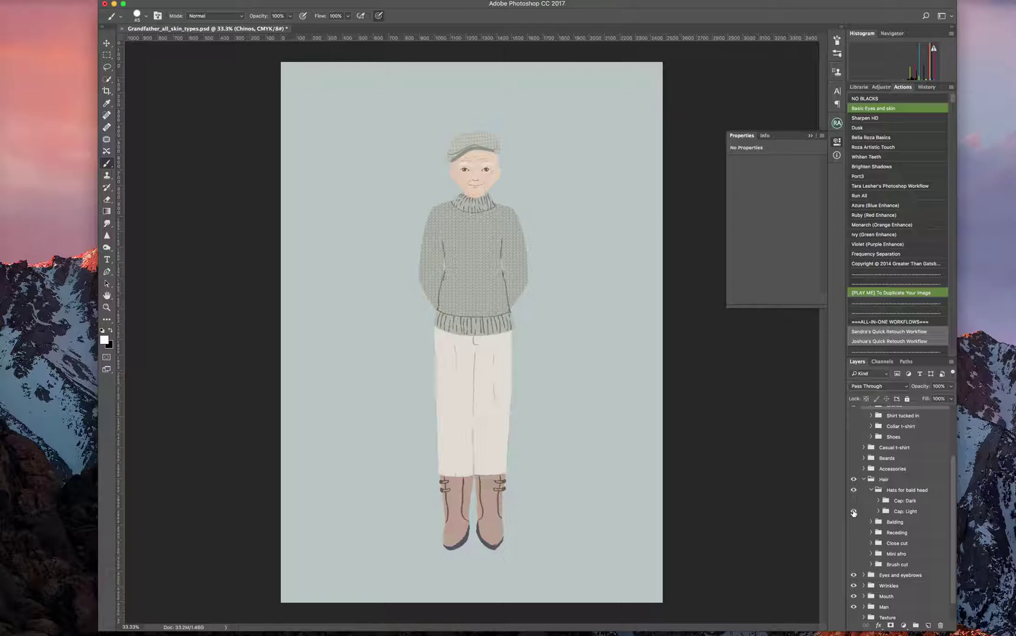
click(853, 511)
click(853, 501)
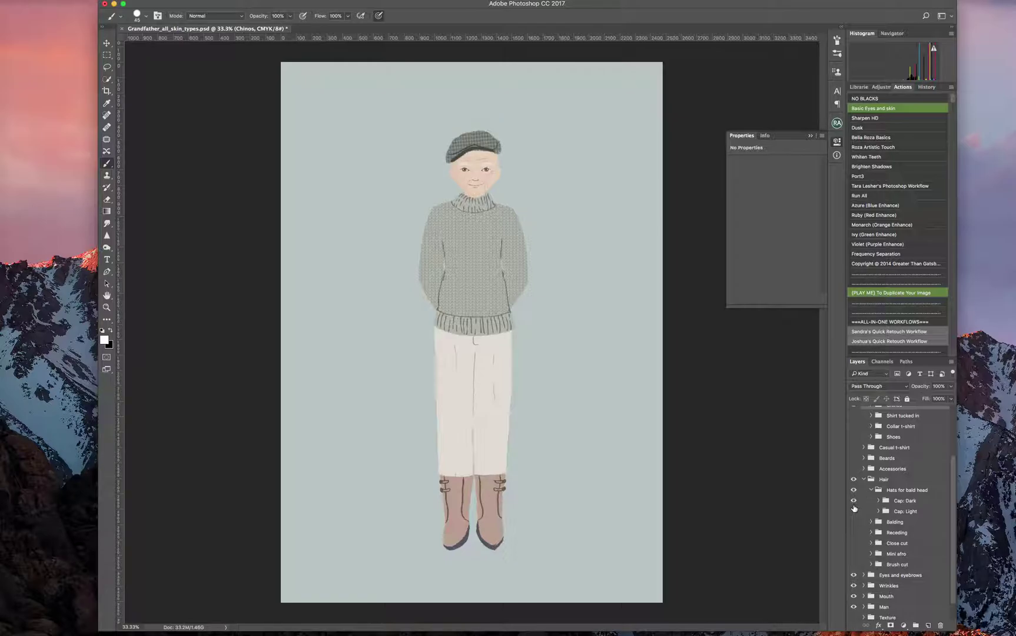
click(853, 511)
click(853, 501)
click(854, 501)
click(854, 501)
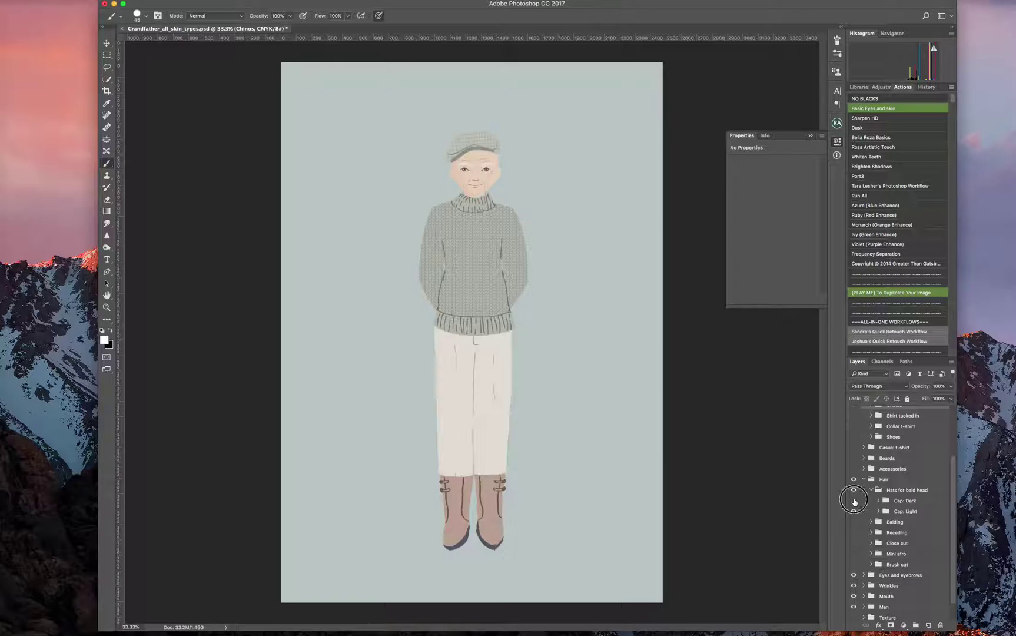
click(854, 501)
click(864, 479)
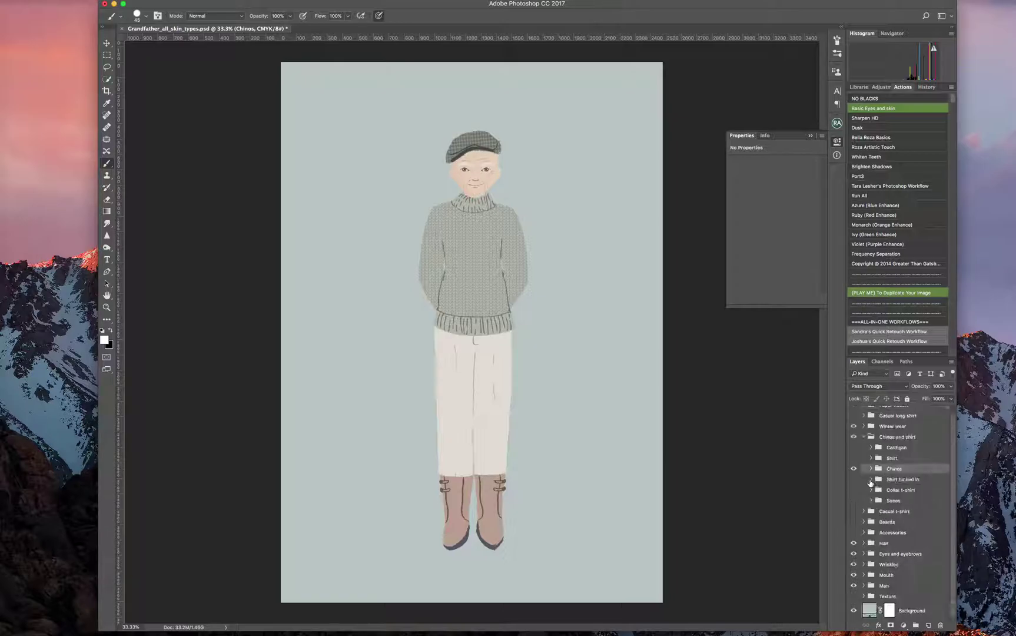
- Preview Skin types 1 through 6 on the grandfather in the Man group
click(864, 586)
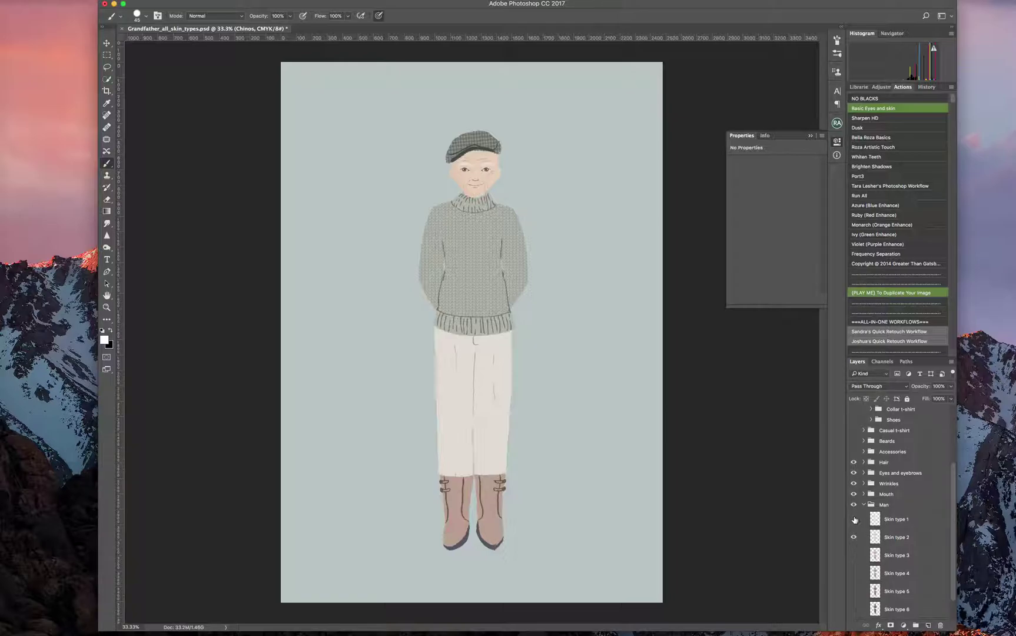
click(854, 518)
click(855, 519)
click(853, 537)
click(853, 555)
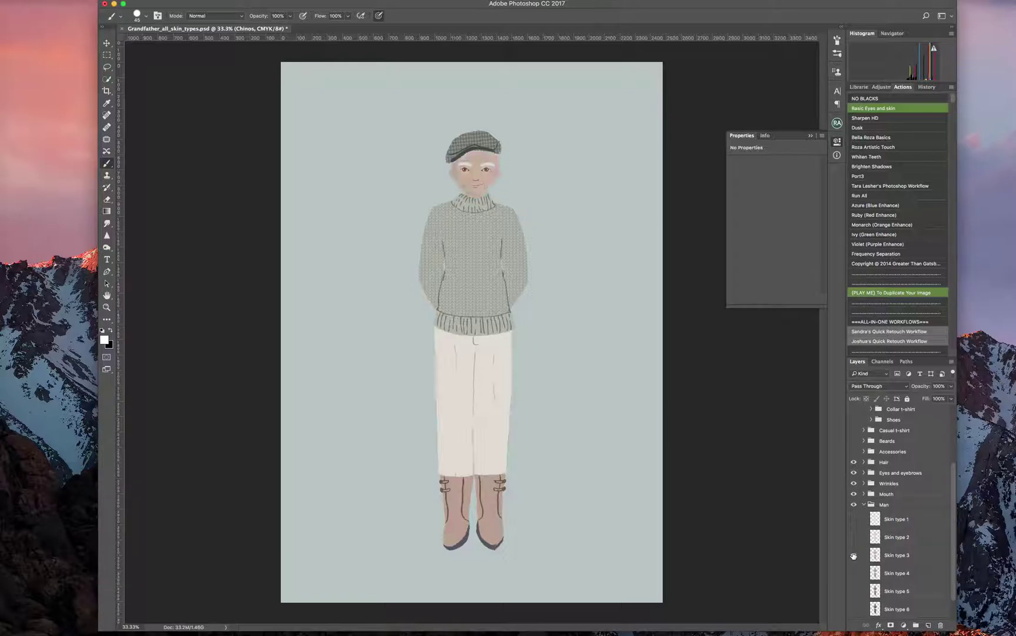
click(853, 556)
click(854, 573)
click(853, 573)
scroll(854, 583, down, 1)
click(854, 587)
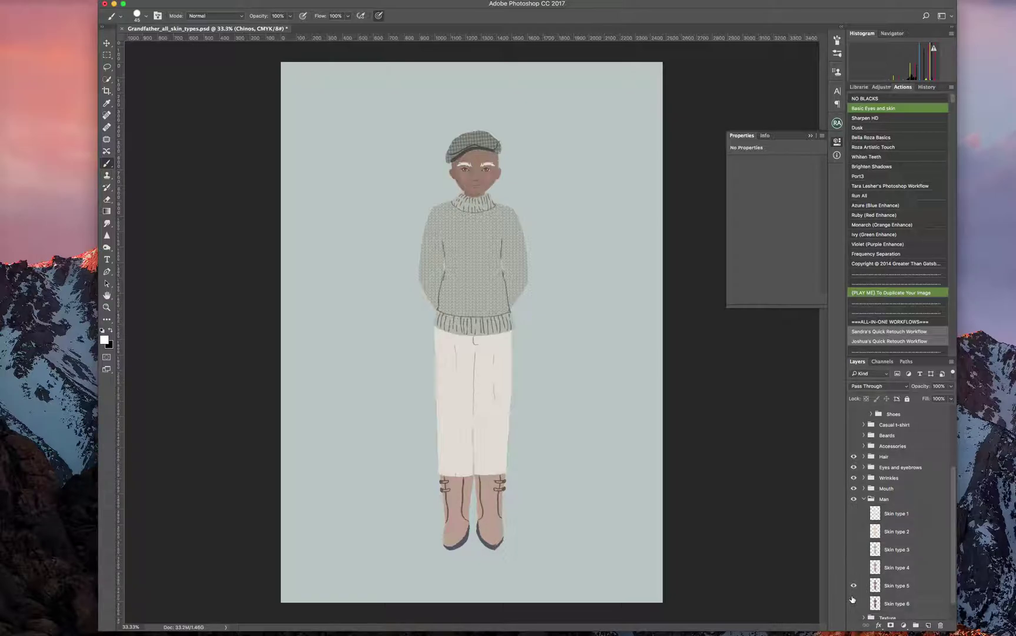
click(852, 608)
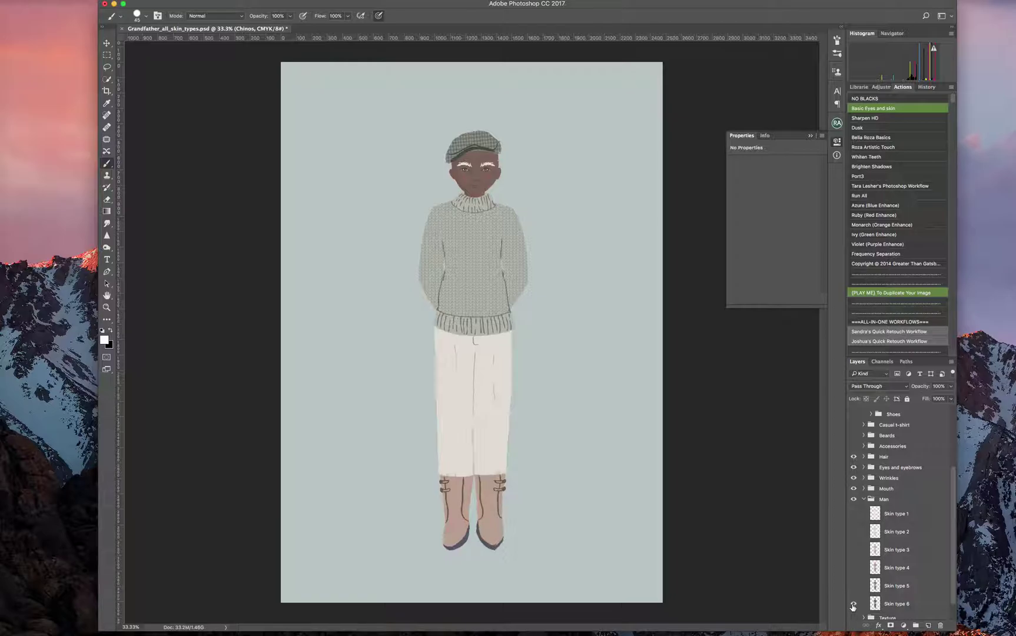
click(853, 605)
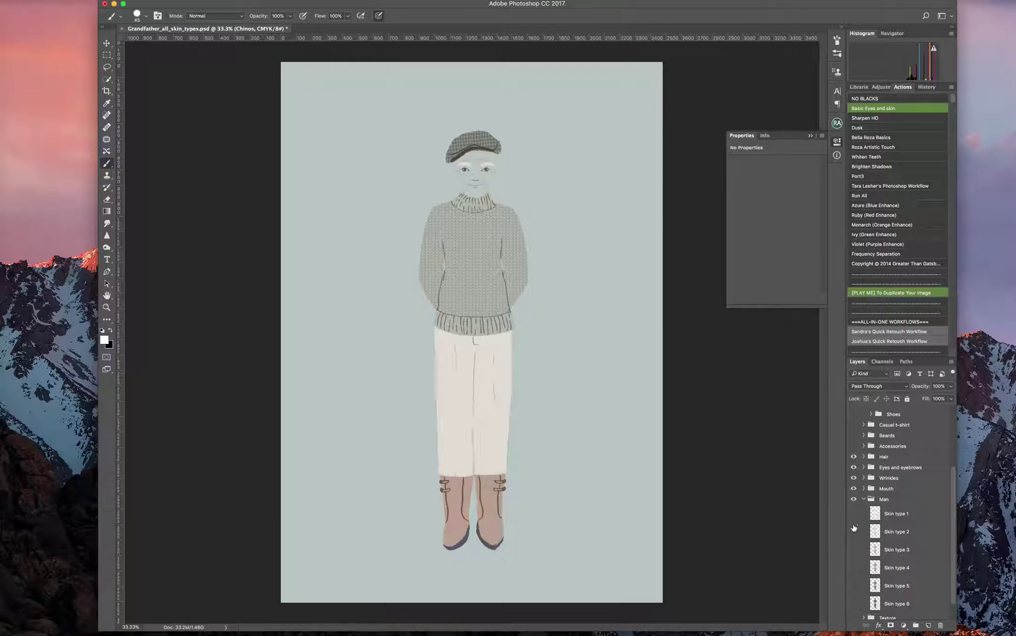
- Show Skin types 3 and 4 together and lower Skin type 3's opacity to 71%
drag(852, 550, 855, 569)
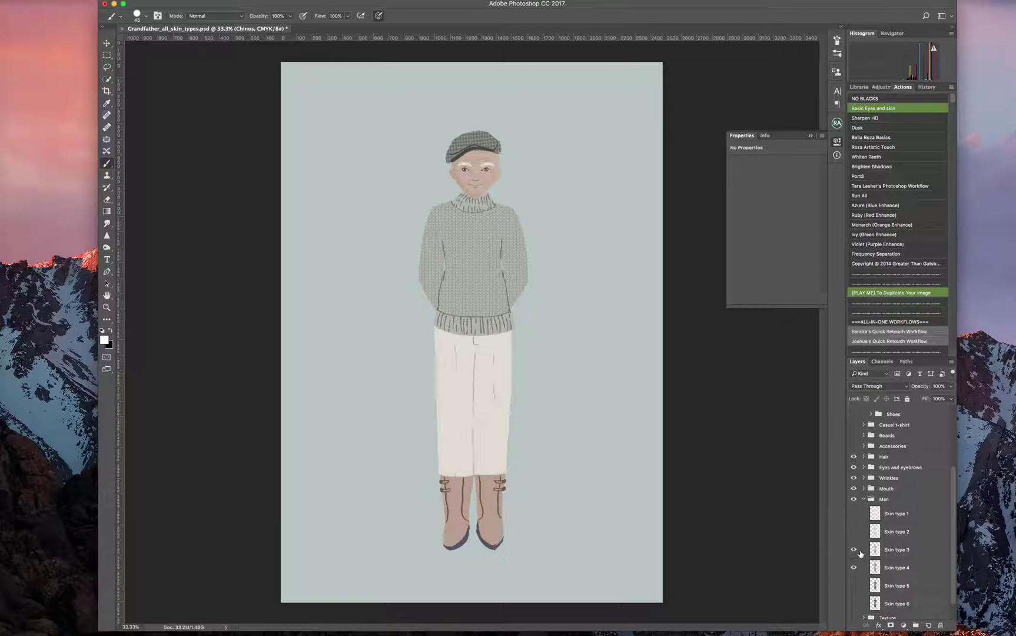
click(908, 551)
click(952, 387)
drag(951, 398, 941, 398)
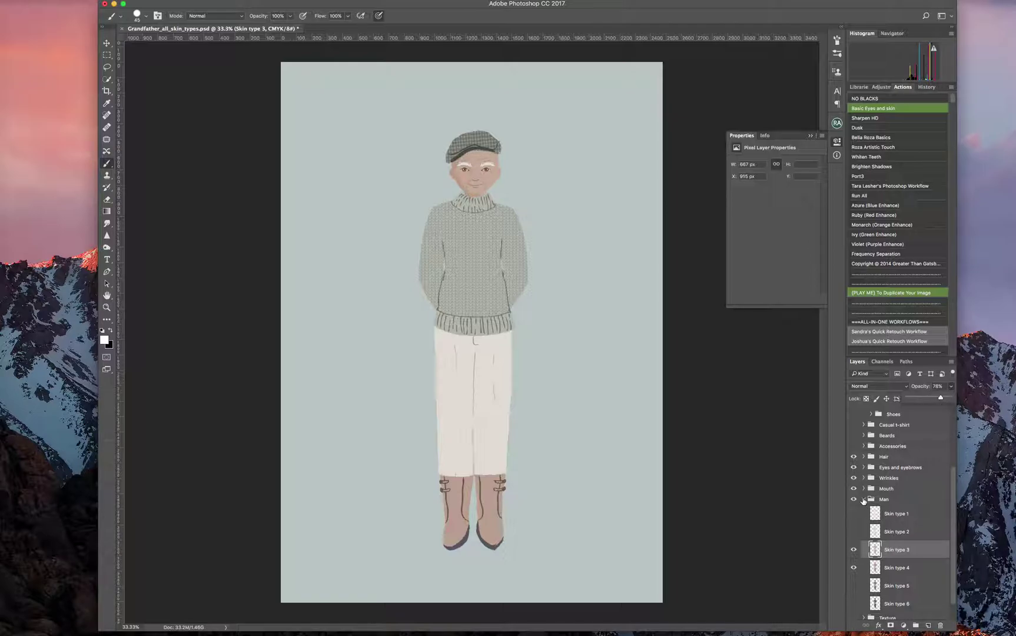
click(864, 500)
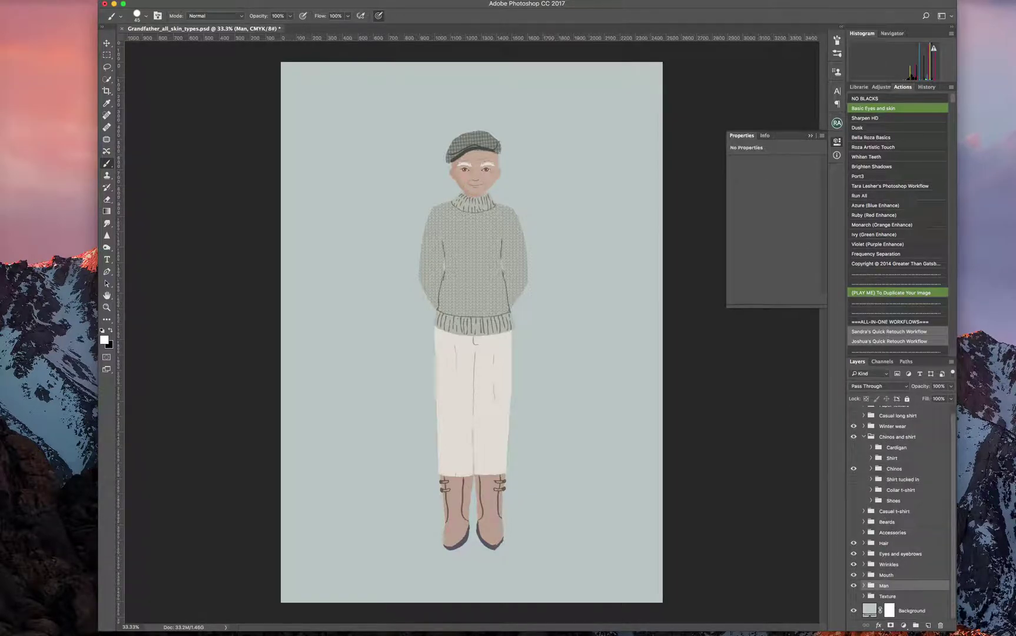
- In Finder's Boys folder, preview the Boy 2-5yrs through 14-18yrs files
drag(166, 4, 513, 4)
click(222, 20)
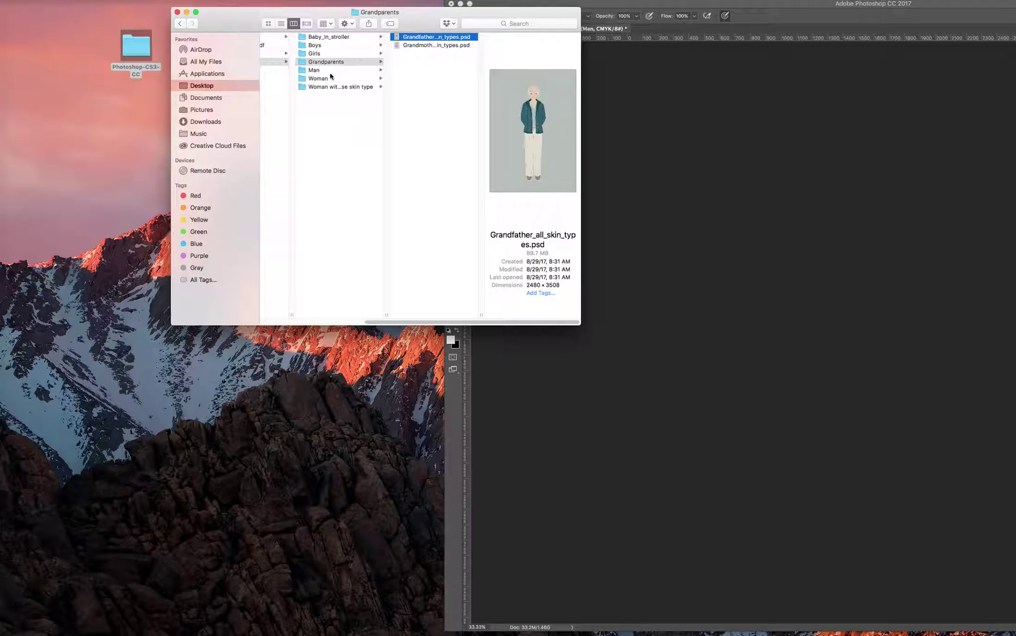
click(324, 47)
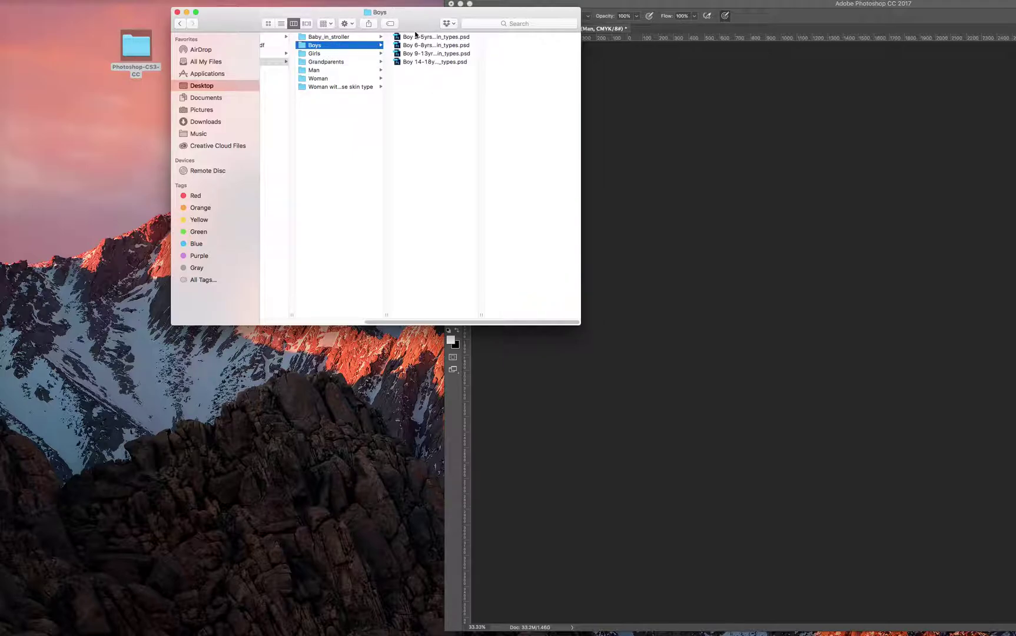
click(446, 37)
click(445, 47)
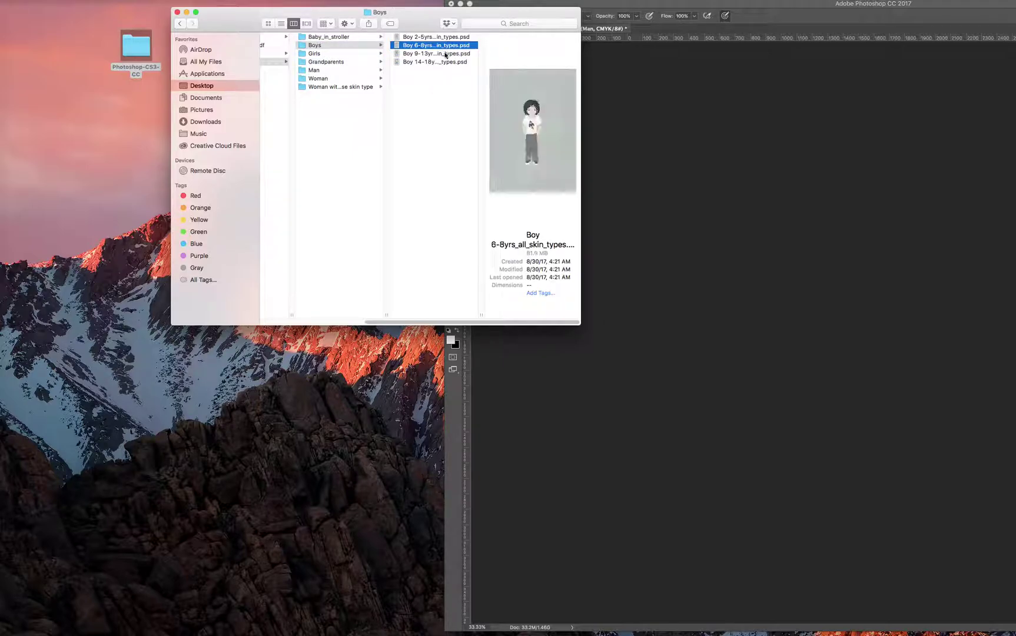
click(445, 54)
click(445, 61)
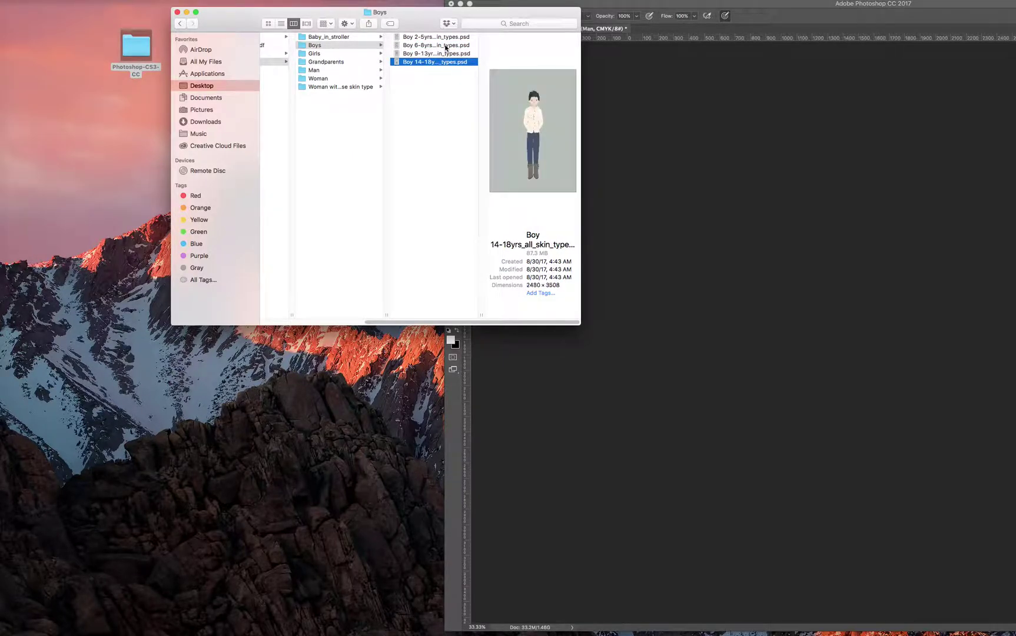
click(427, 54)
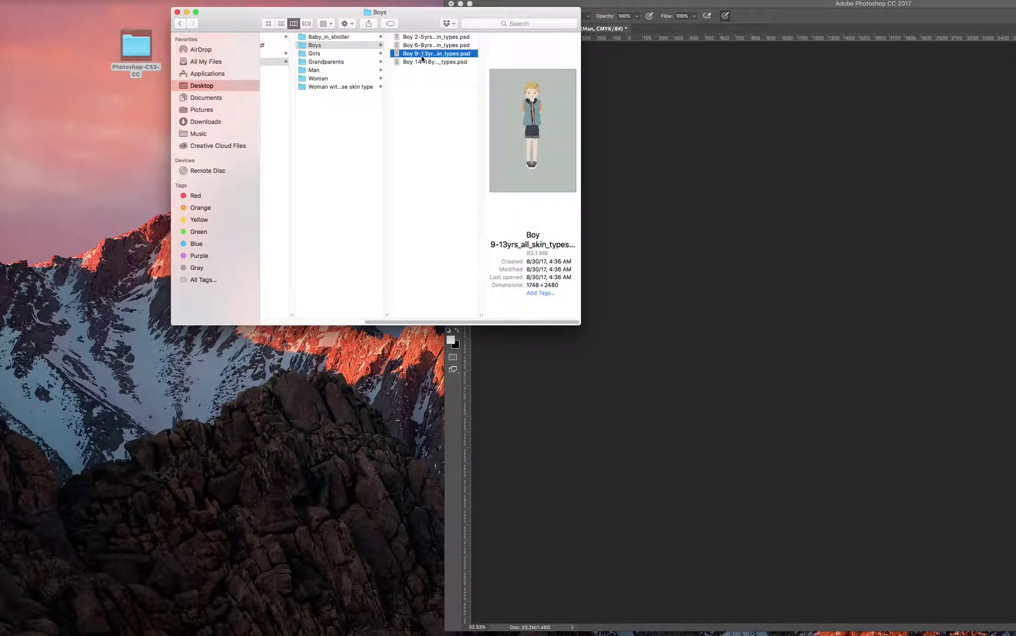
- Open Boy 9-13yrs_all_skin_types.psd, cancel the New Library prompt and restore the Photoshop window
click(422, 57)
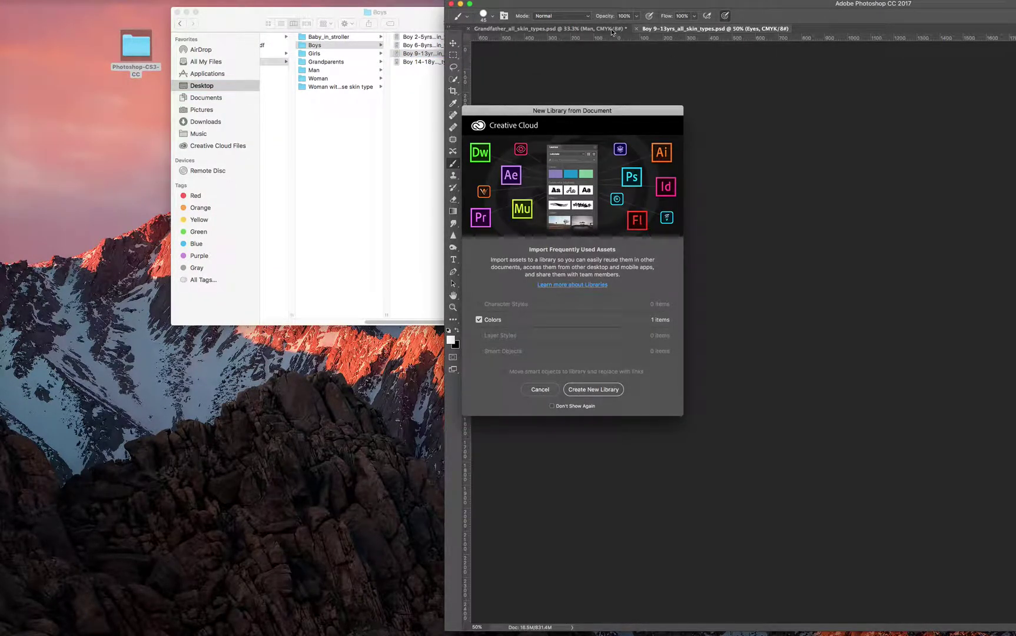
click(540, 389)
drag(597, 2, 260, 2)
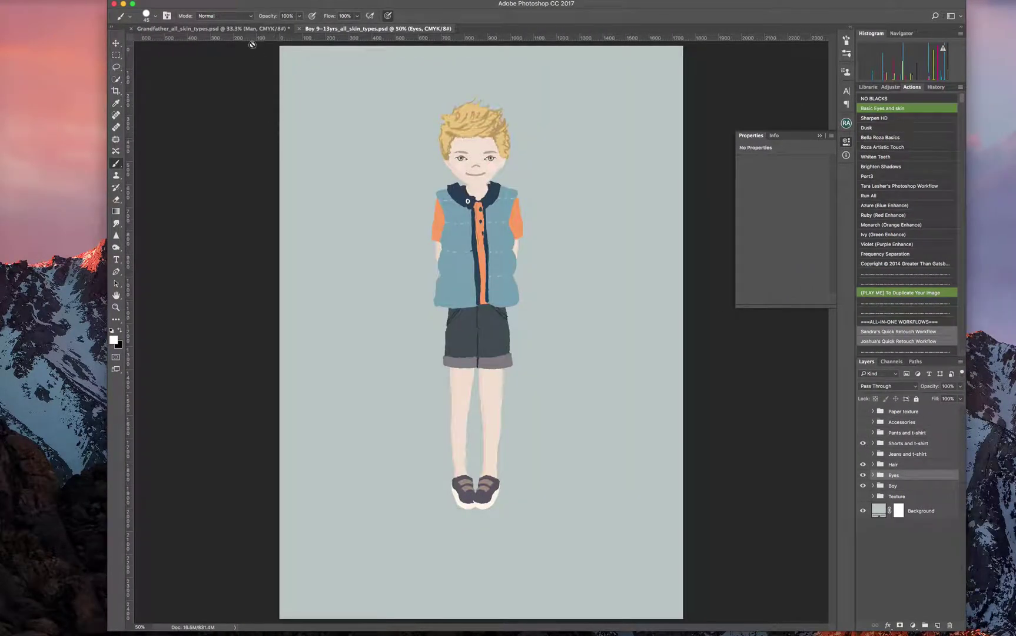
- In the Boy 9-13yrs document, hide Shorts and t-shirt and show the Jeans and t-shirt group
click(242, 30)
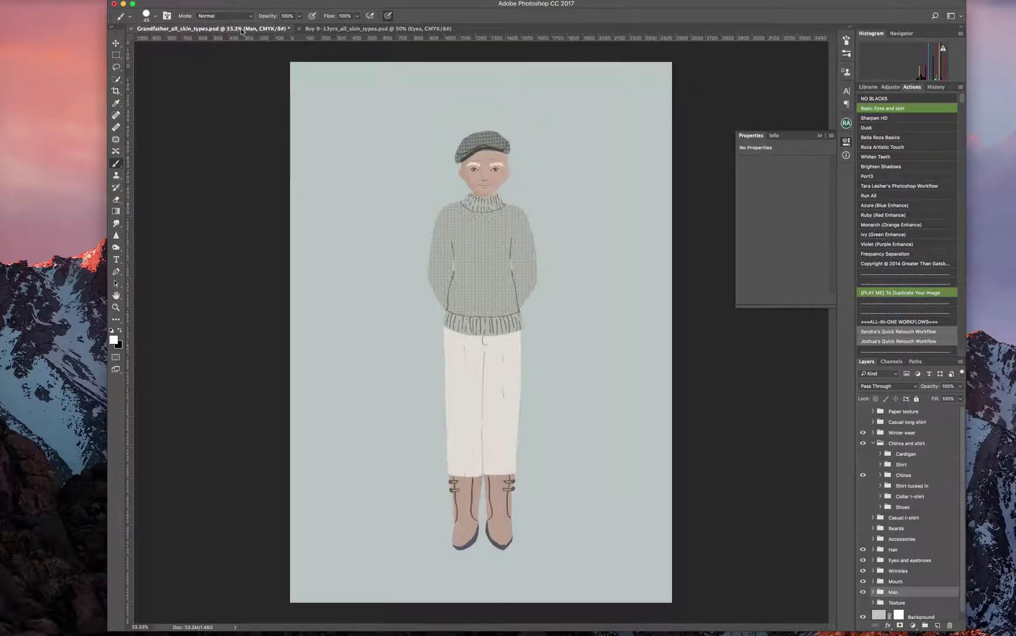
click(331, 29)
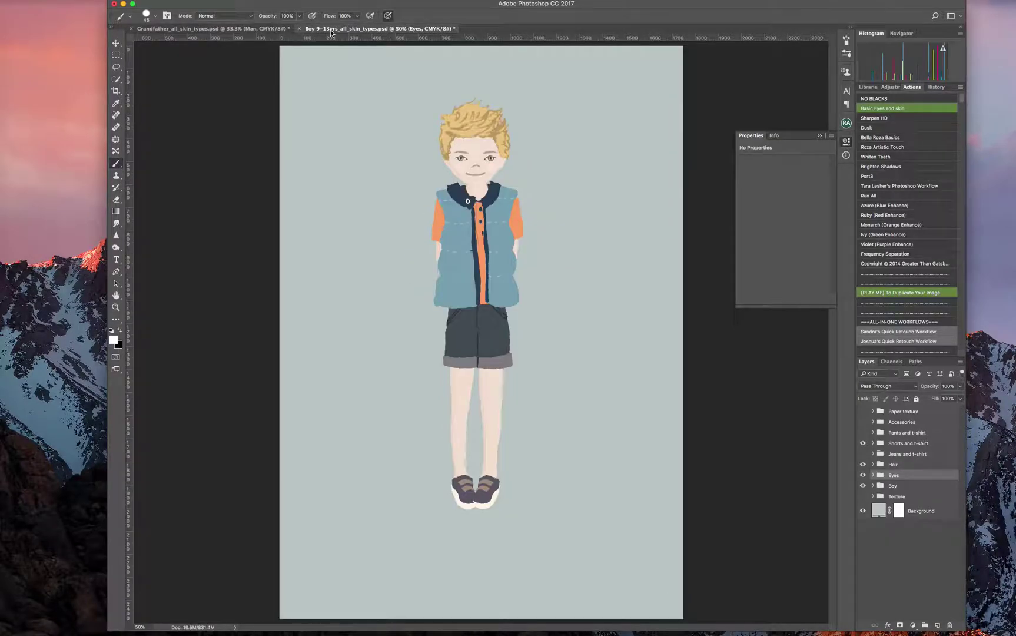
click(873, 443)
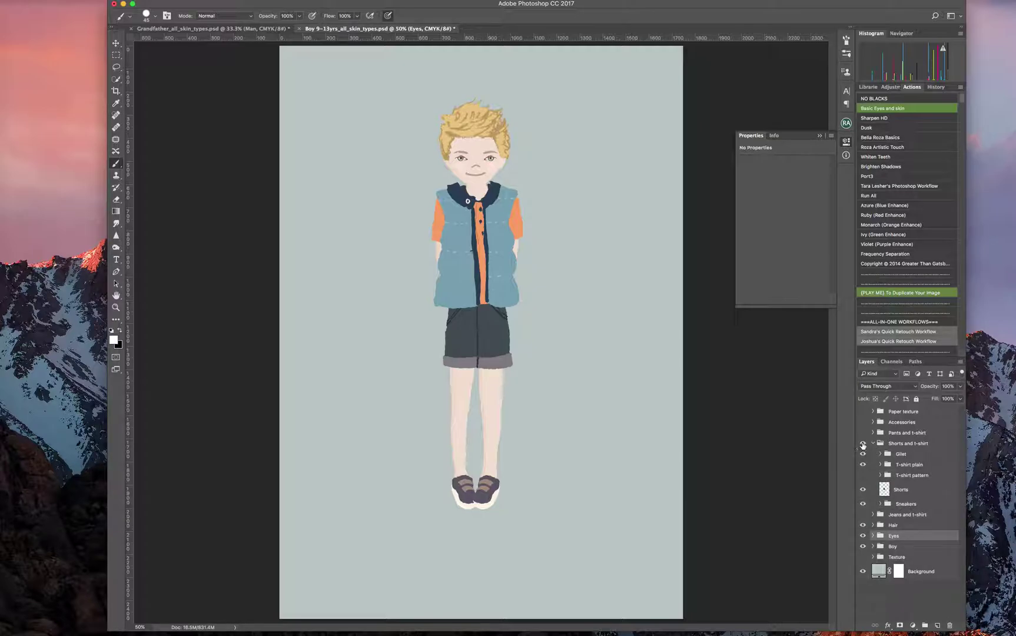
click(863, 444)
click(863, 445)
click(863, 443)
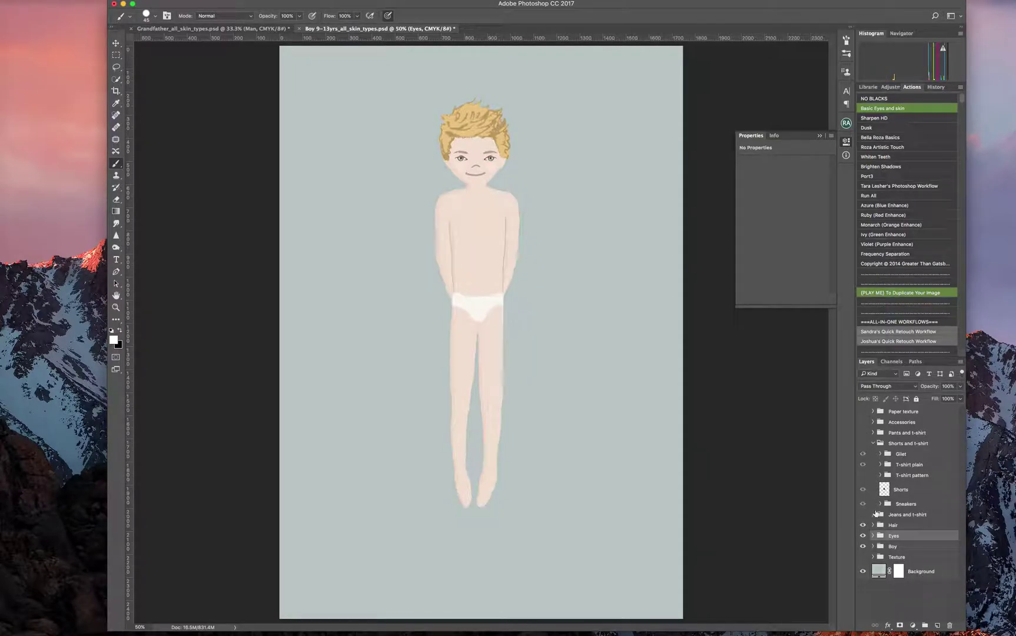
click(864, 515)
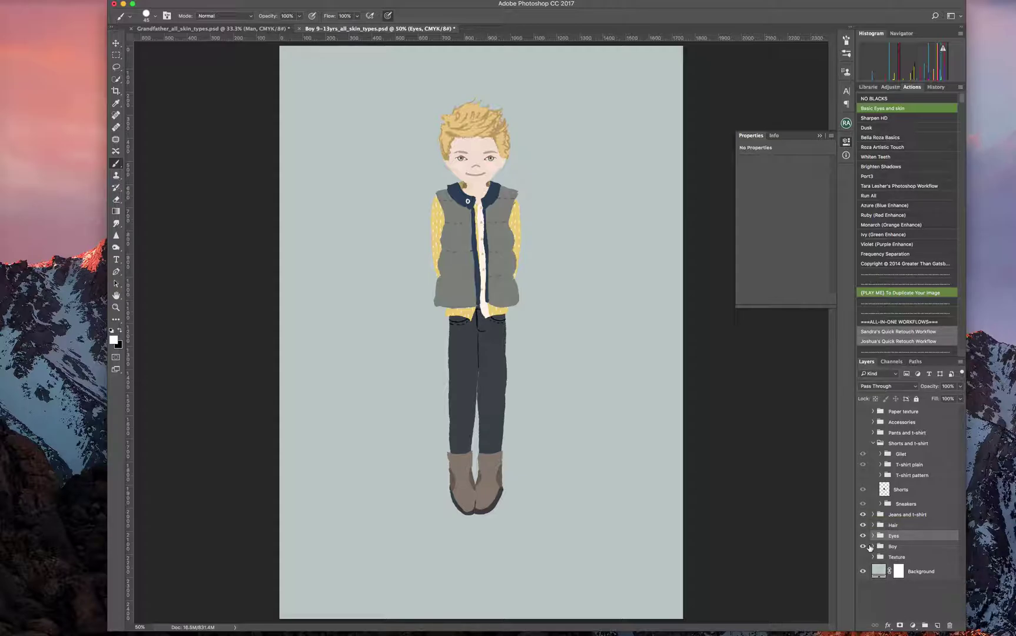
- In the Boy group, compare skin types and leave Skin type 3 visible for a darker tone
click(873, 547)
scroll(869, 538, down, 1)
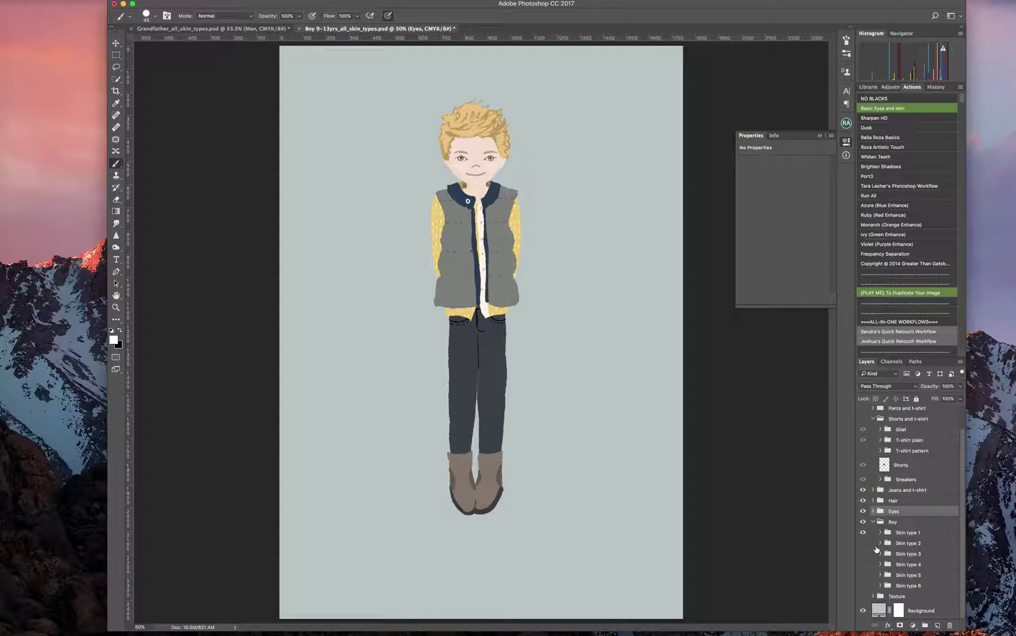
click(863, 532)
click(863, 553)
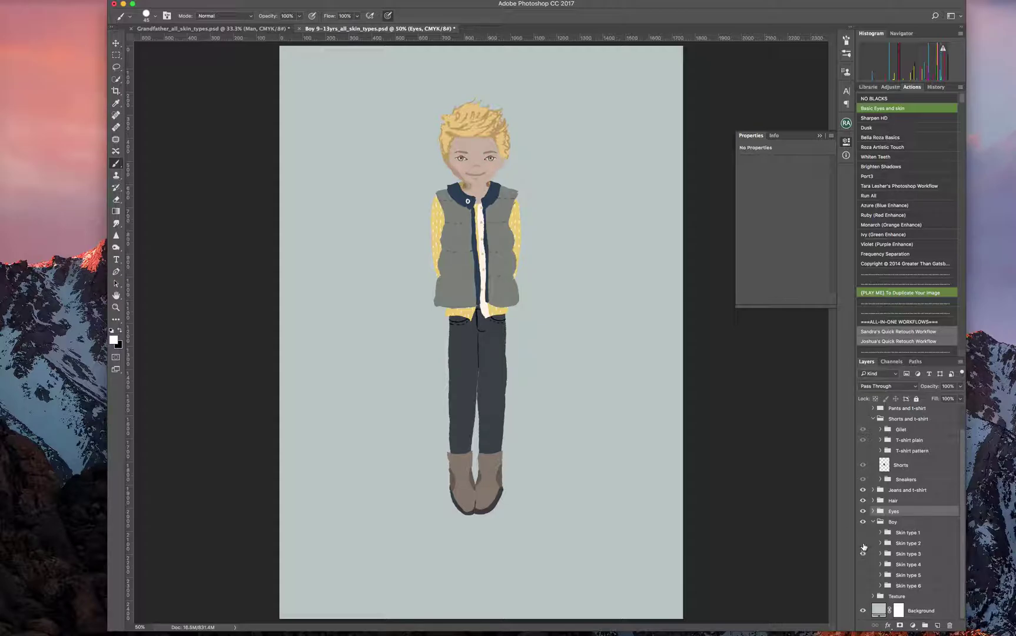
click(863, 543)
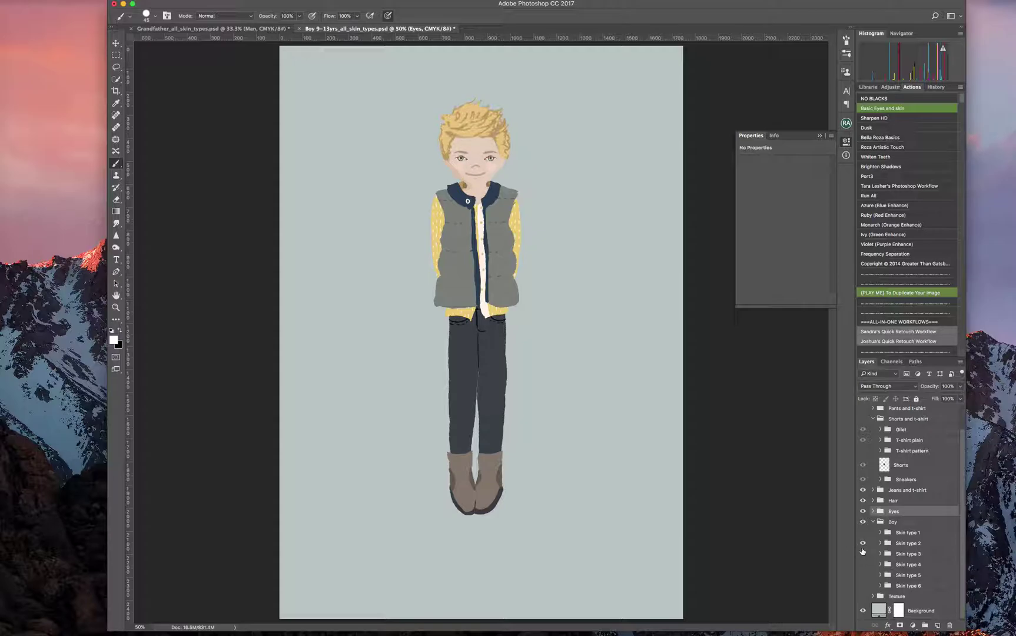
click(863, 553)
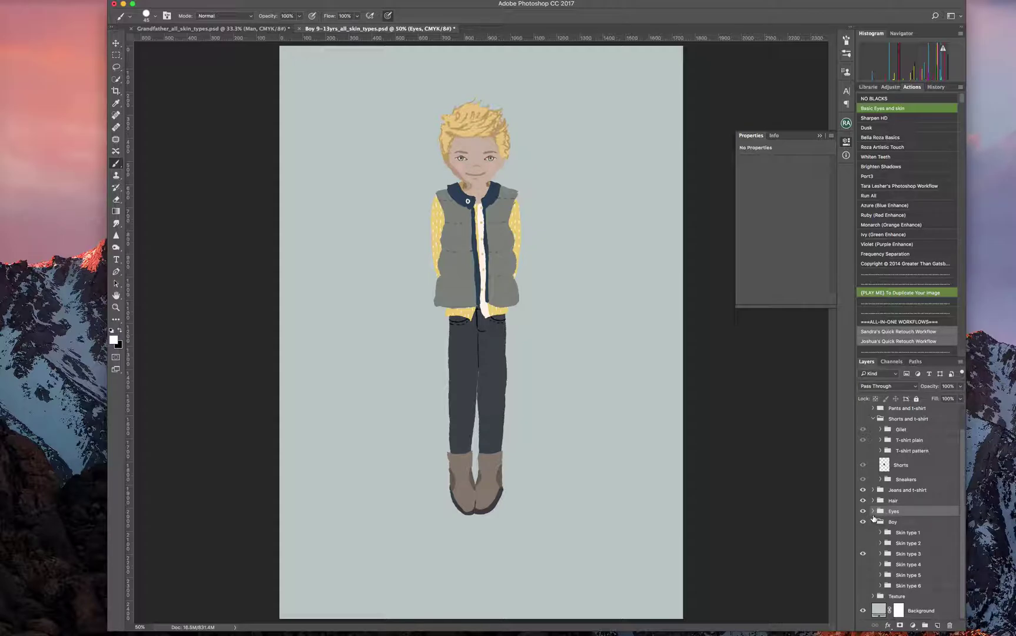
click(873, 522)
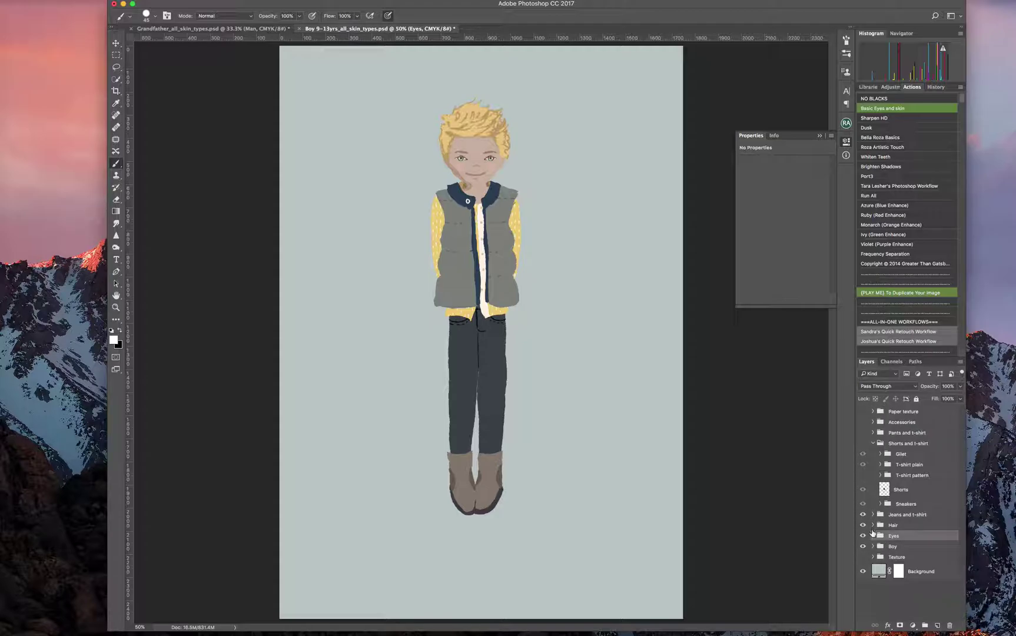
- Under Eyes > Eyes: choose colour, turn on Green and hide Blue
click(873, 536)
scroll(865, 554, down, 1)
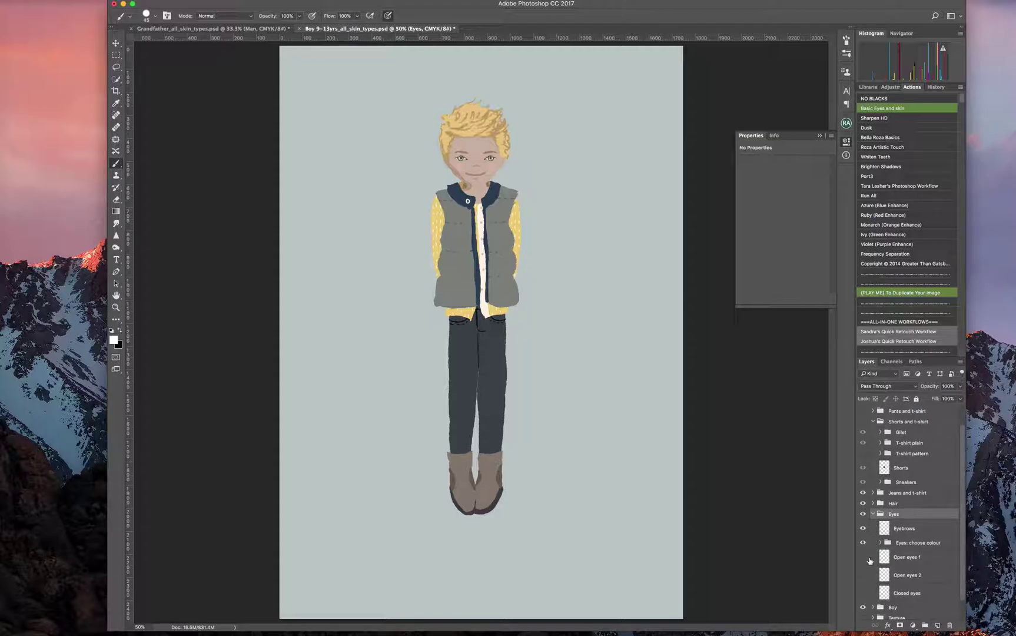
click(879, 542)
scroll(891, 544, down, 1)
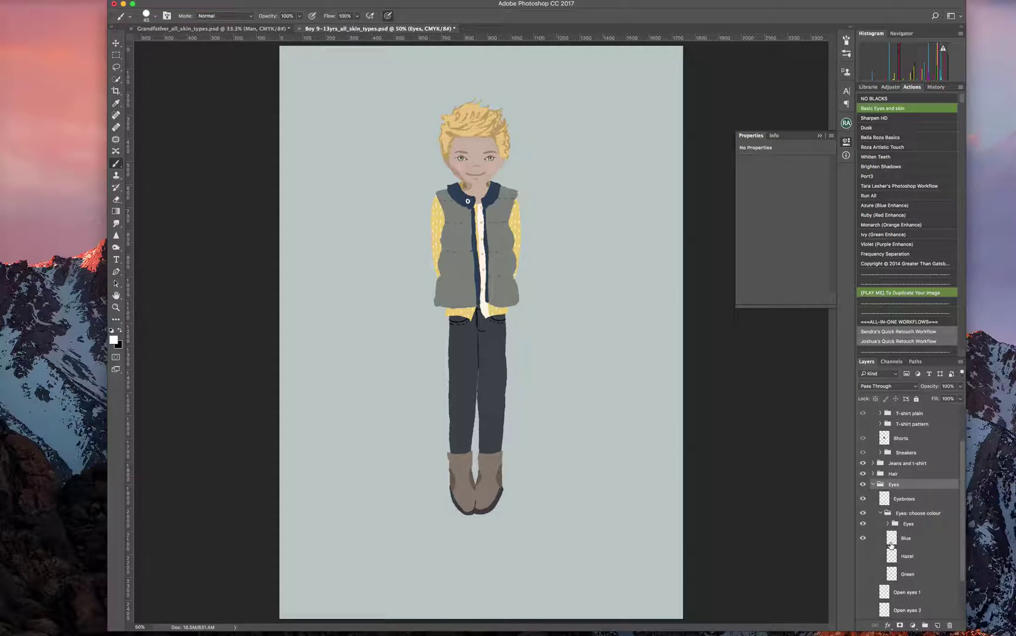
click(864, 573)
click(864, 538)
click(863, 574)
click(863, 575)
click(880, 513)
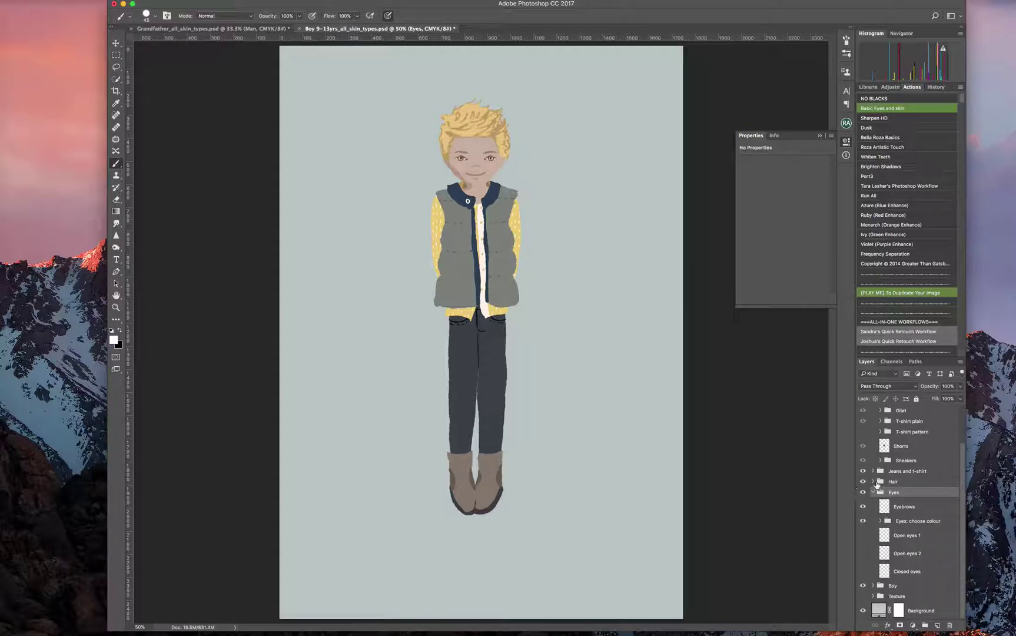
- Try each hairstyle in the Hair group: High fade, Short cut, Mini afro, Afro curly, Brush cut, Long, Curly
click(873, 481)
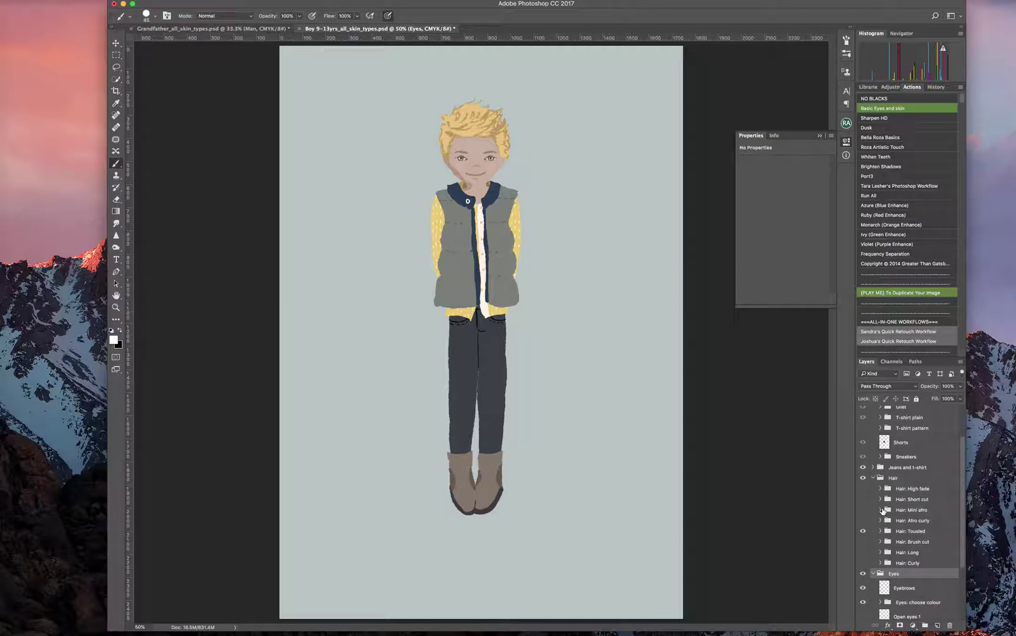
scroll(880, 501, down, 1)
click(864, 472)
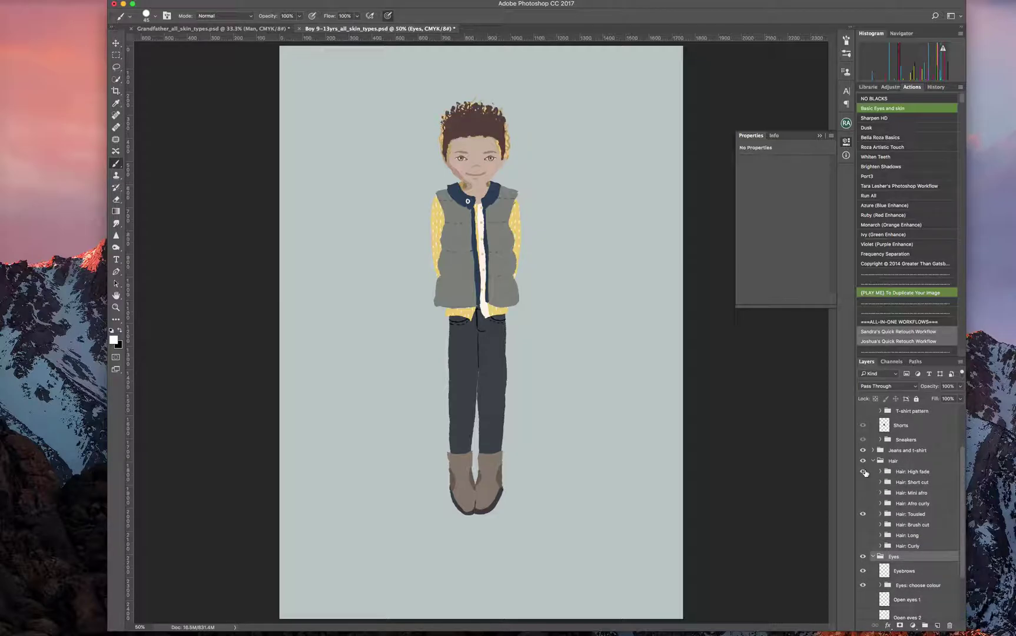
click(863, 472)
click(864, 492)
click(863, 493)
click(863, 493)
click(863, 493)
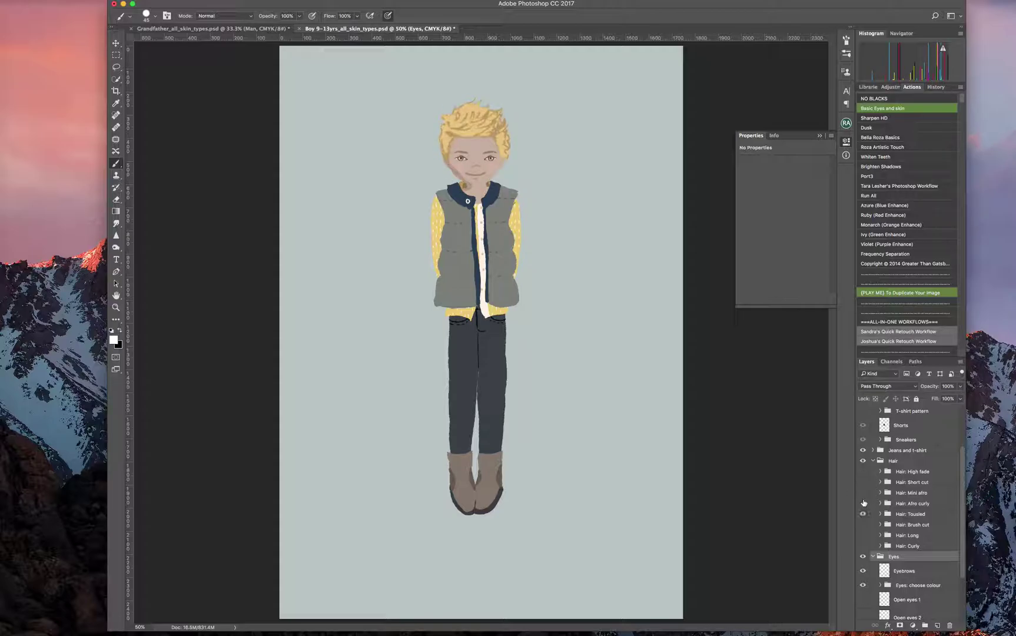
click(864, 504)
click(864, 503)
click(864, 514)
click(863, 514)
click(864, 514)
click(863, 525)
click(864, 525)
click(864, 535)
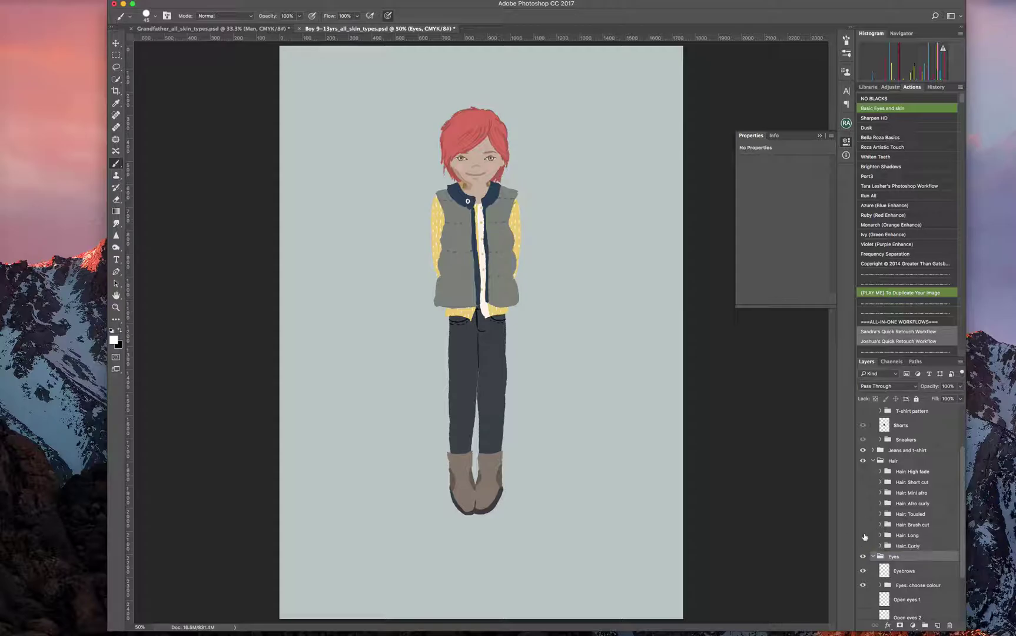
click(863, 535)
click(863, 545)
click(864, 545)
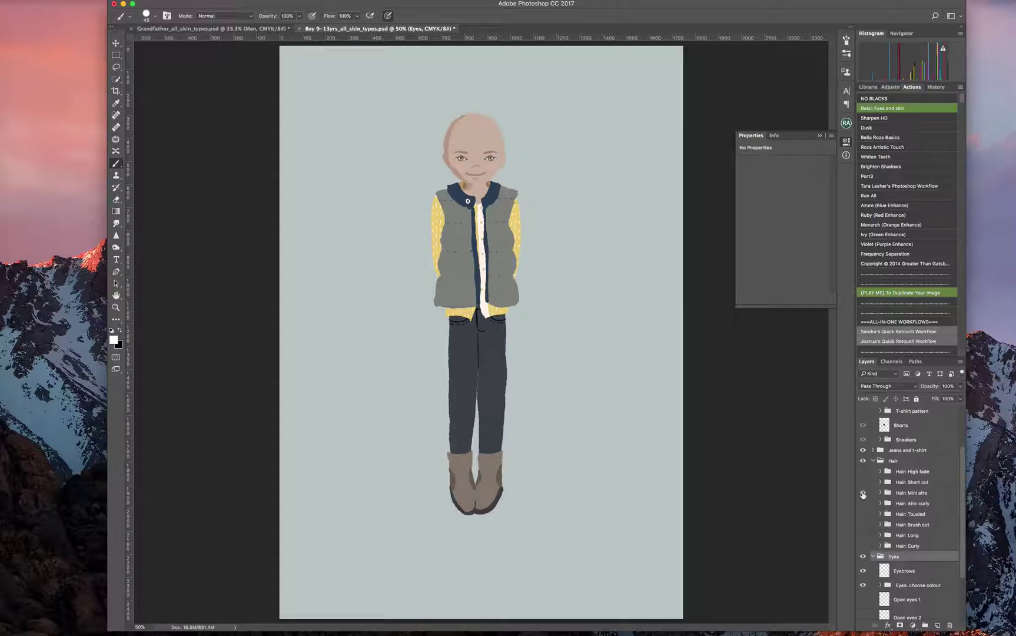
- Recheck Mini afro and Short cut, then settle on the Tousled hairstyle
click(863, 492)
click(863, 492)
click(863, 482)
click(863, 482)
click(863, 514)
- Show Auburn under the tousled hair and try Blonde over it at 53% opacity
click(881, 514)
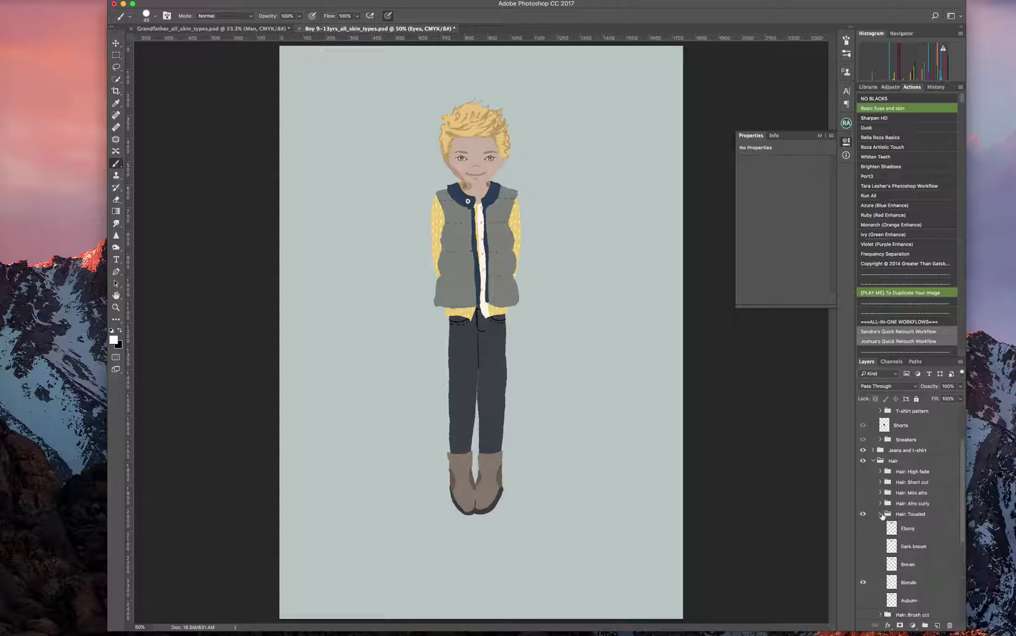
scroll(882, 524, down, 1)
click(863, 571)
click(863, 588)
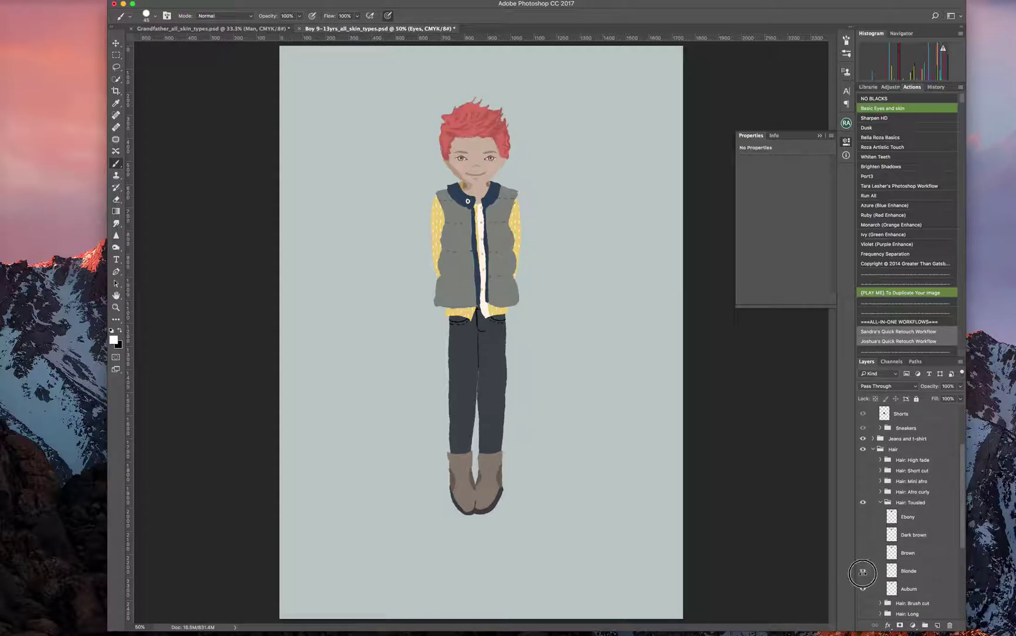
click(863, 571)
click(916, 571)
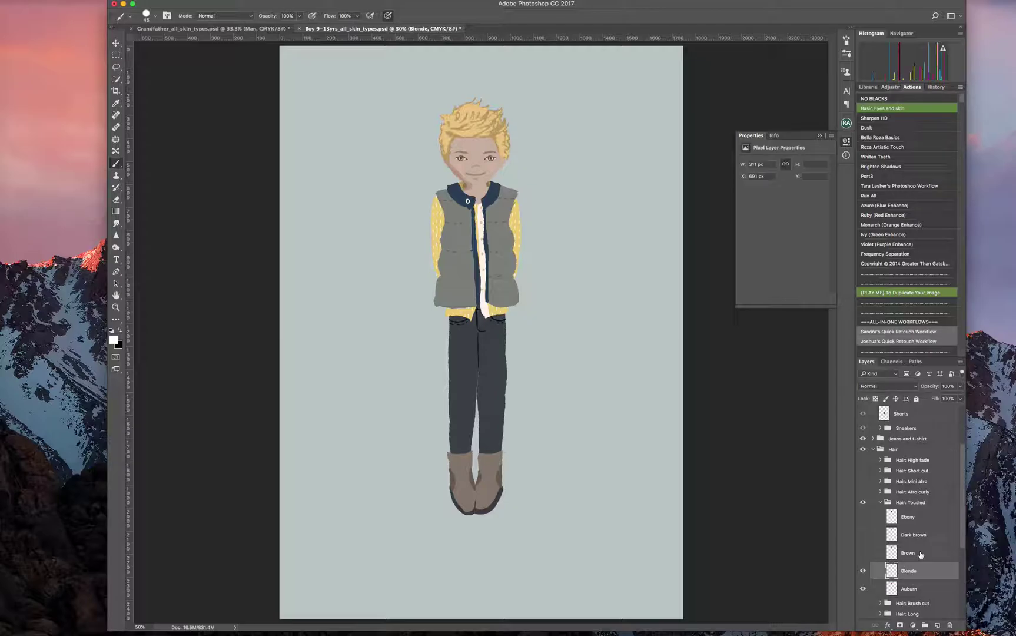
click(960, 386)
drag(961, 398, 939, 398)
- Swap Blonde for Dark brown over Auburn at 73% opacity
click(864, 571)
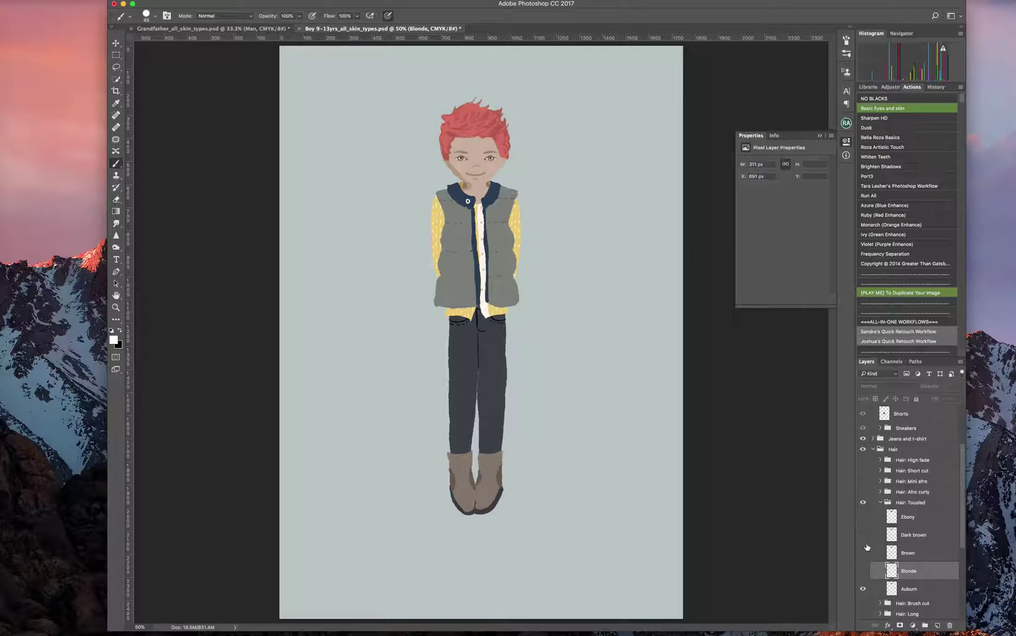
click(863, 535)
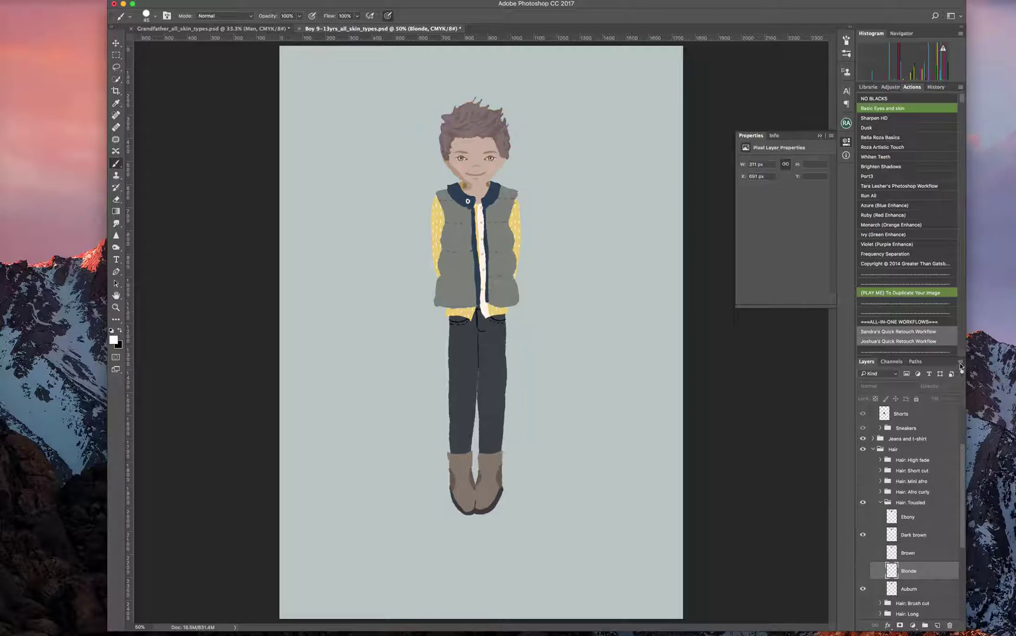
click(926, 534)
click(960, 386)
drag(952, 400, 947, 400)
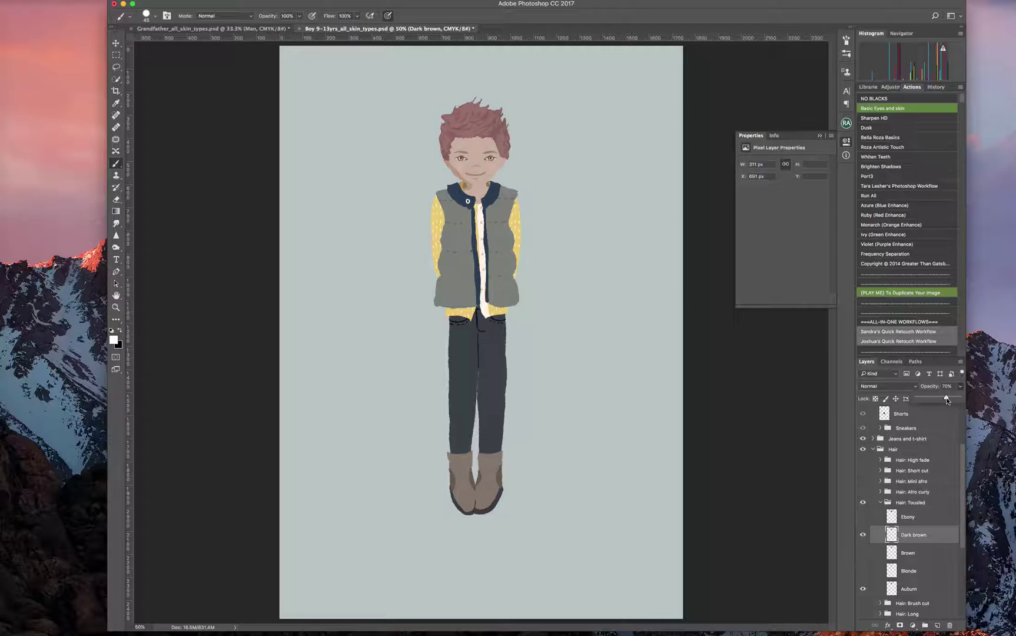
- Hide the Background and merge the boy's visible layers into the Shorts layer
click(874, 450)
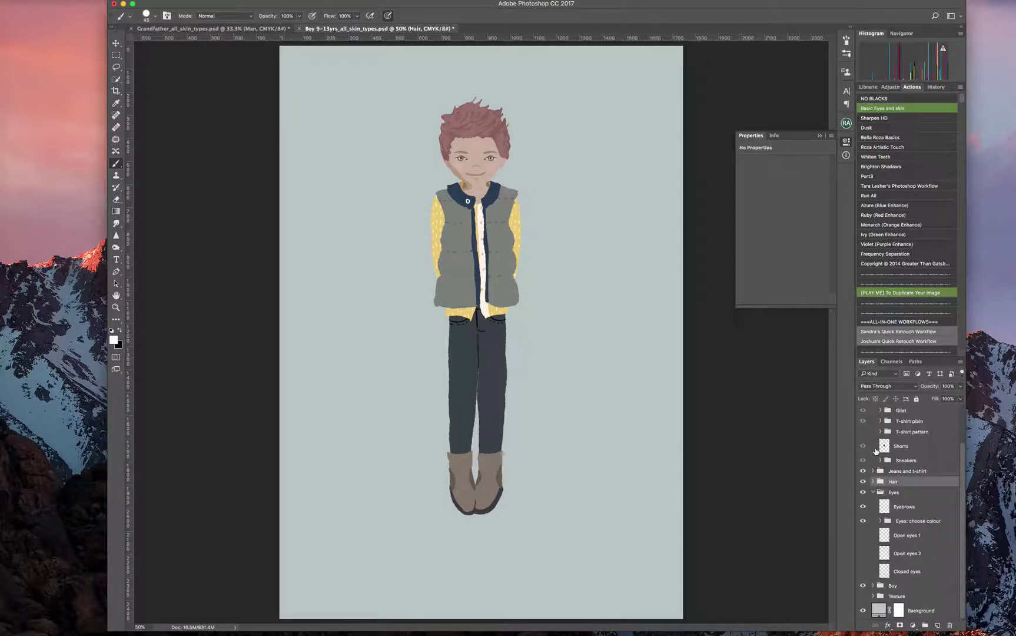
click(873, 492)
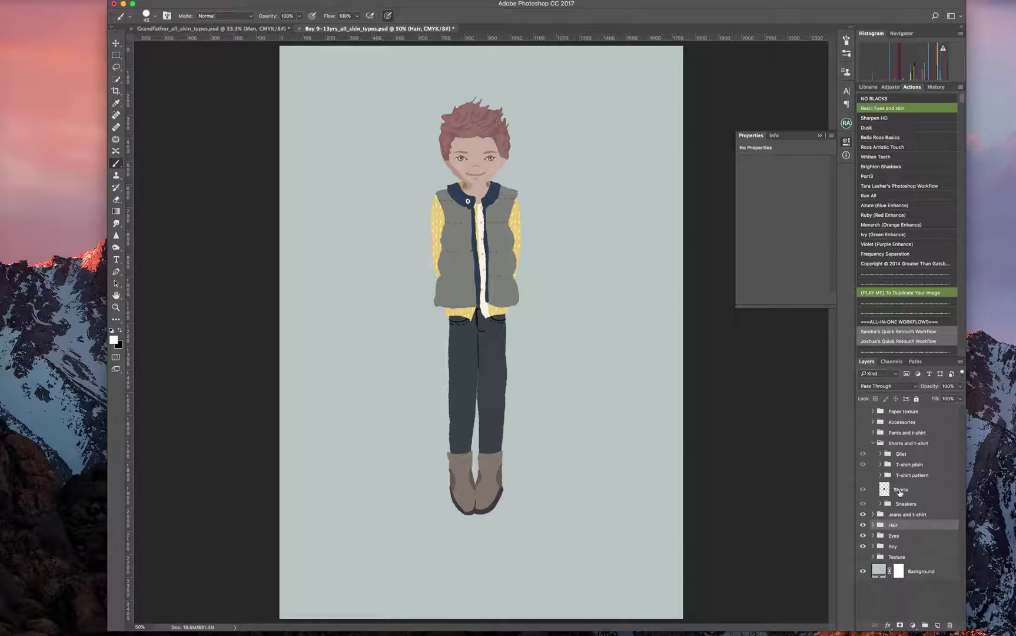
click(900, 492)
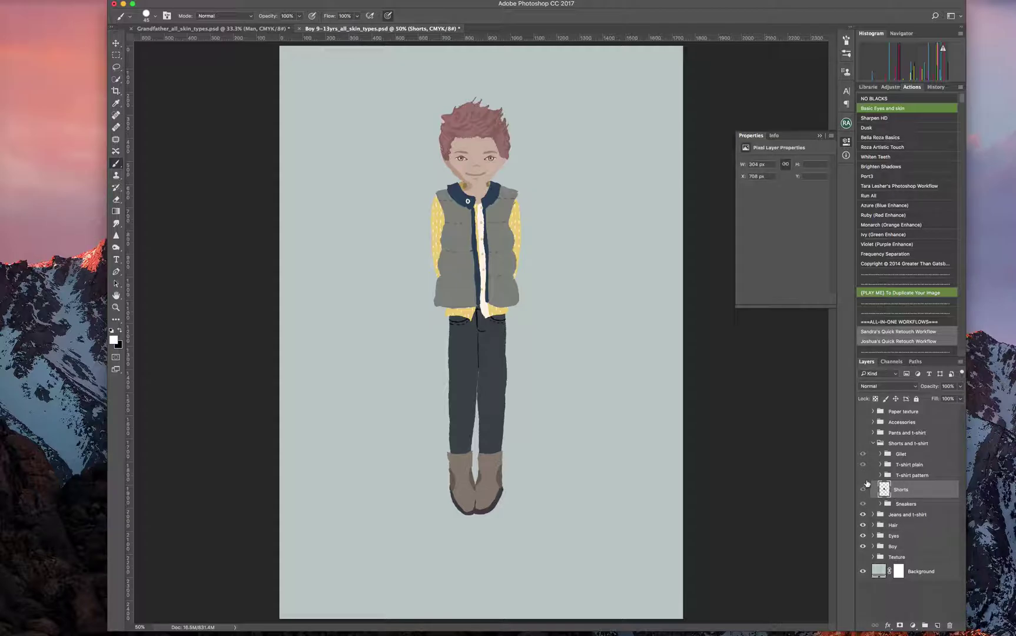
right_click(904, 490)
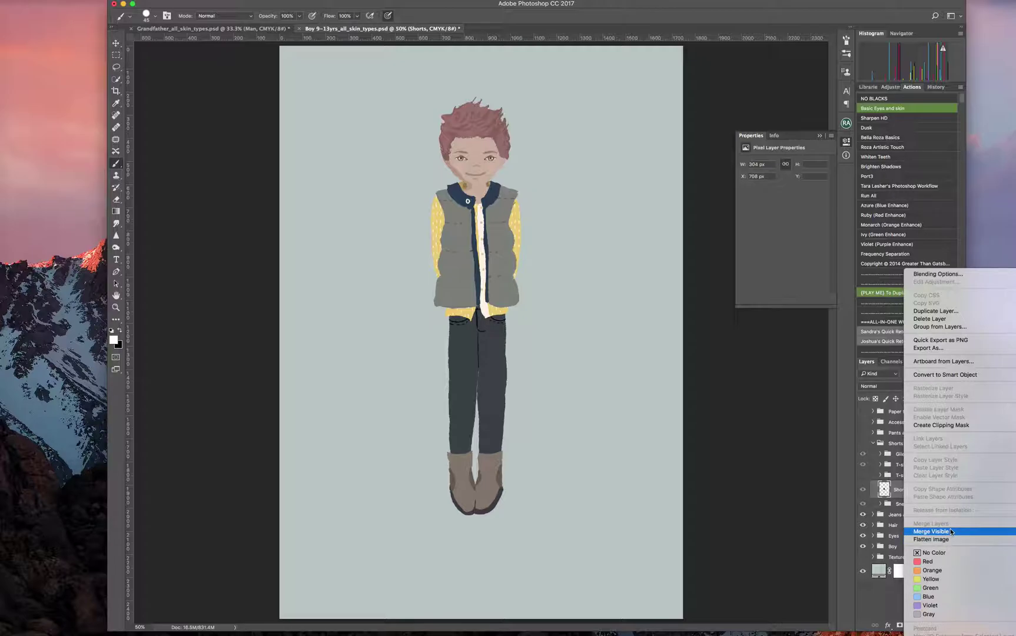
click(861, 595)
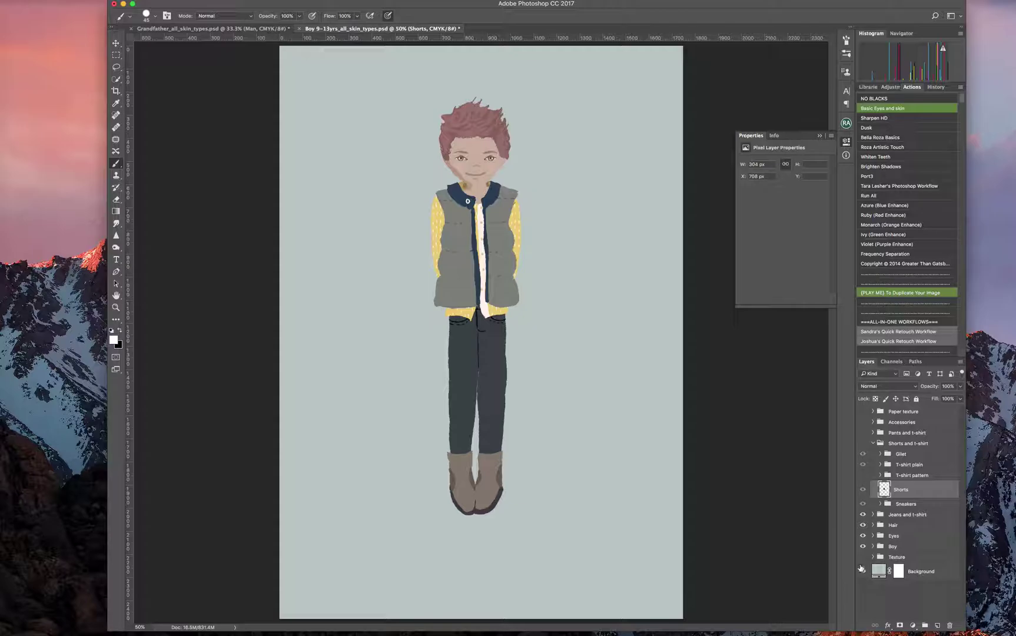
click(863, 571)
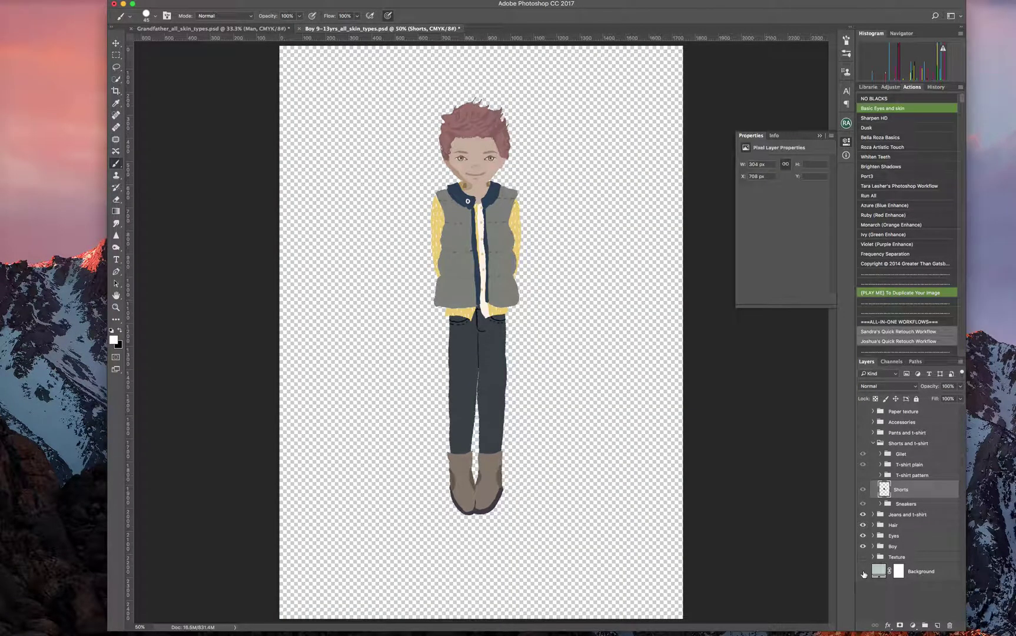
right_click(906, 489)
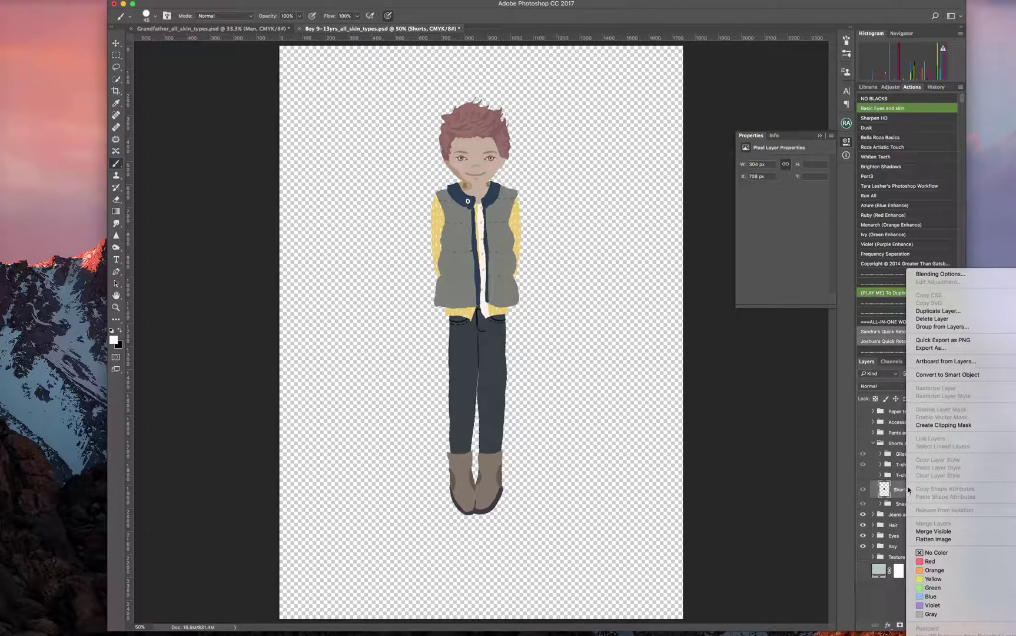
click(935, 531)
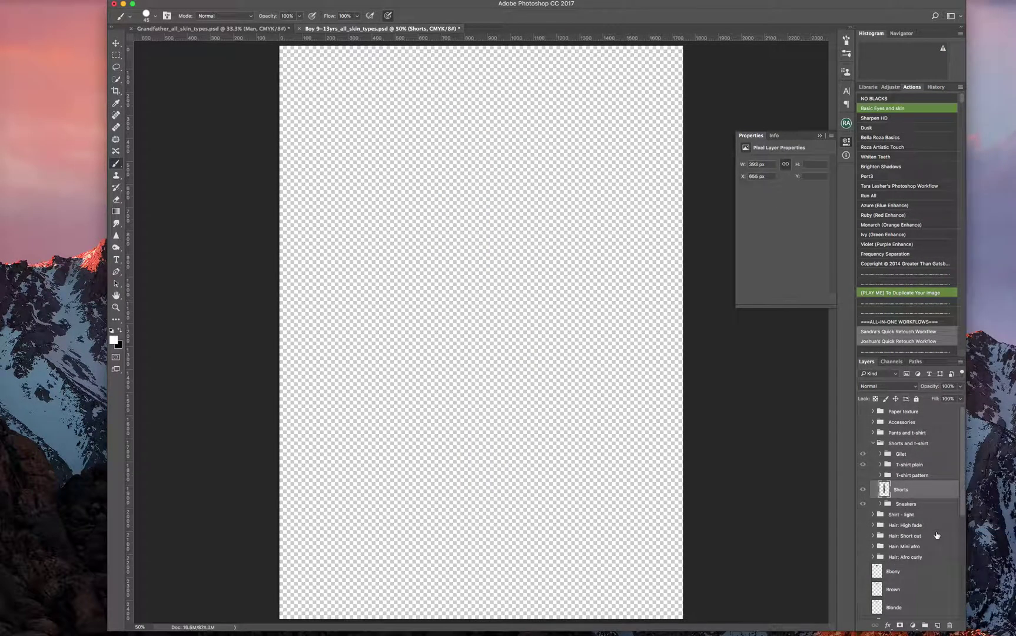
- Move the Shorts layer to the top of the stack and reposition the boy figure
click(116, 43)
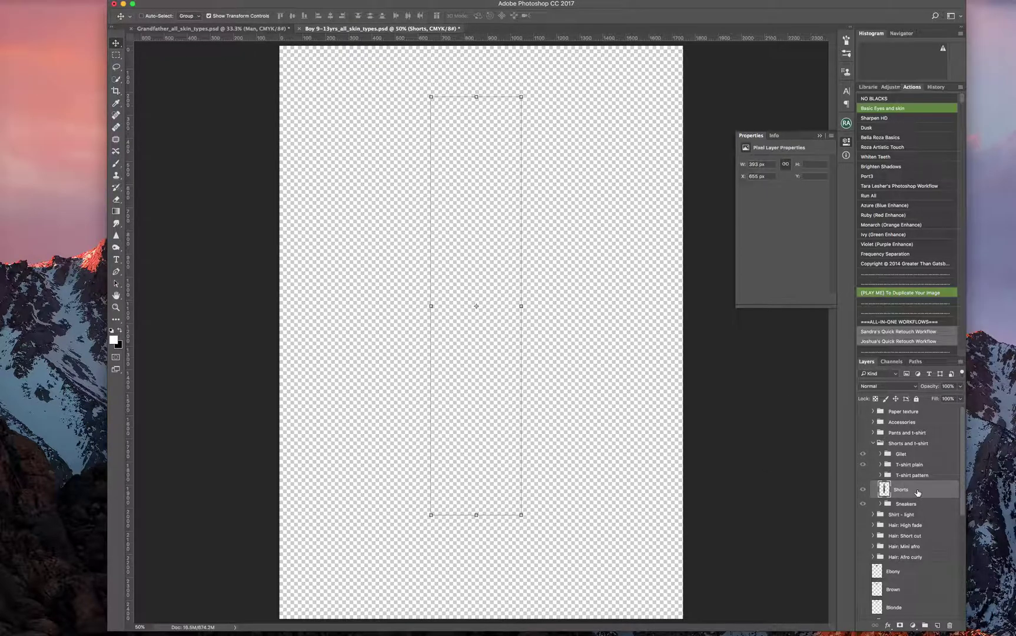
drag(913, 489, 907, 406)
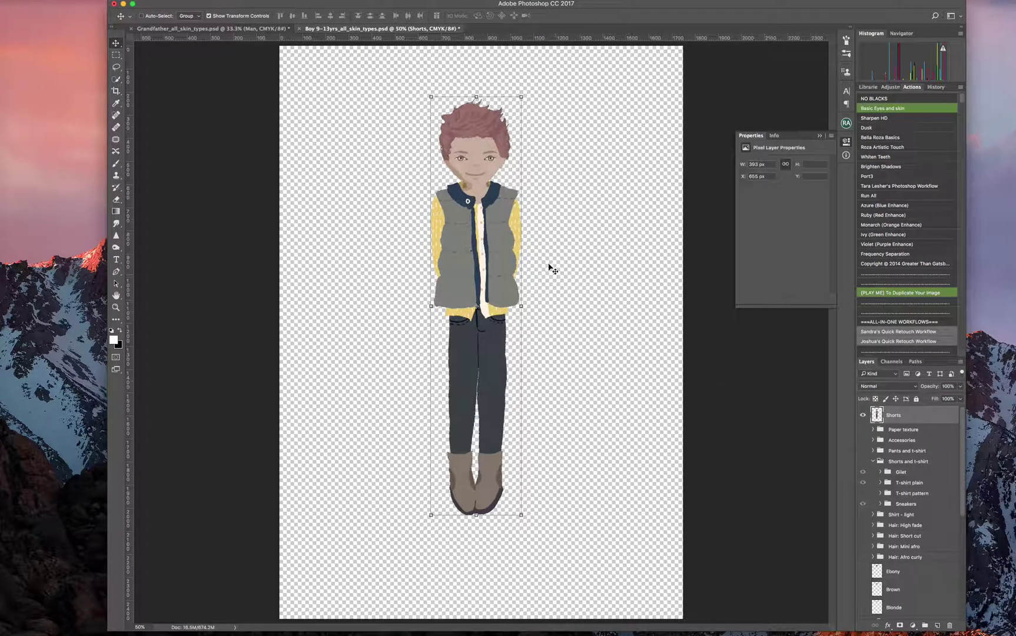
mouse_move(489, 272)
mouse_down()
mouse_move(578, 270)
mouse_move(498, 257)
mouse_up()
drag(486, 155, 456, 139)
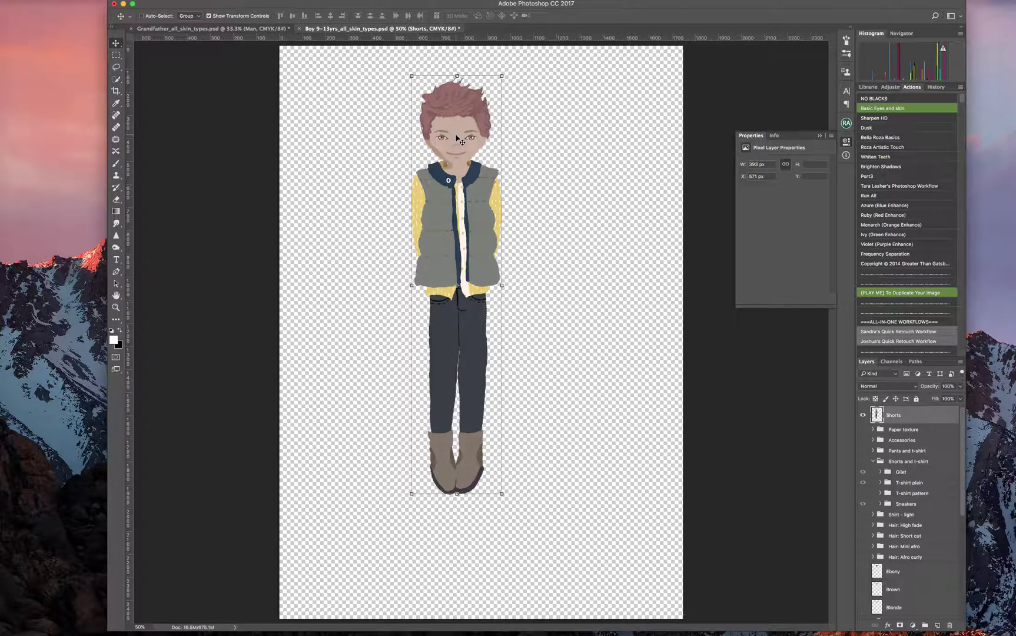
drag(454, 128, 587, 335)
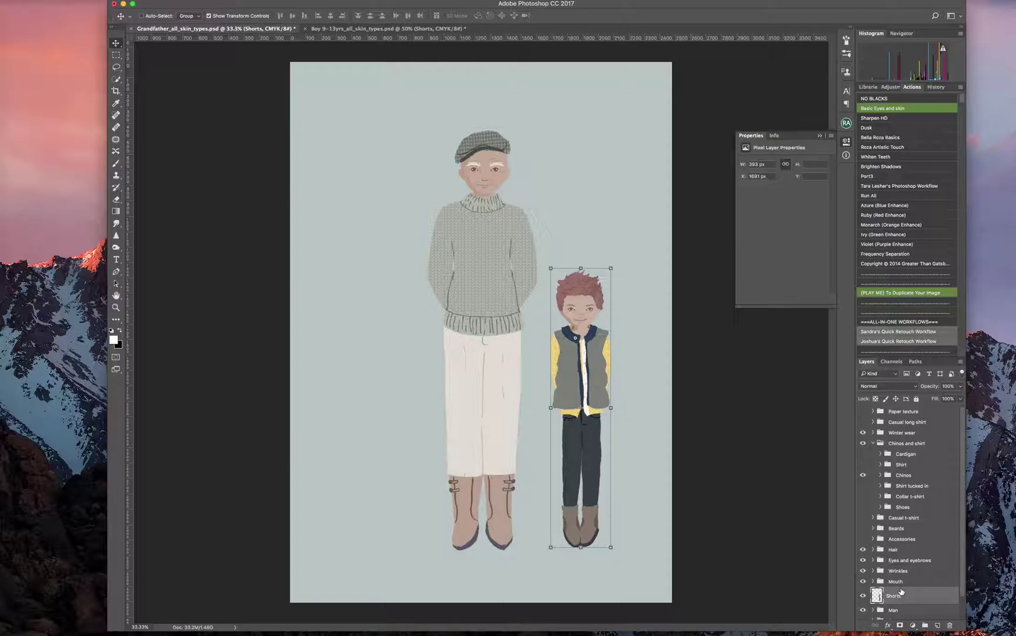
- Move the boy's Shorts layer to the top of the grandfather document's layers
scroll(892, 538, down, 2)
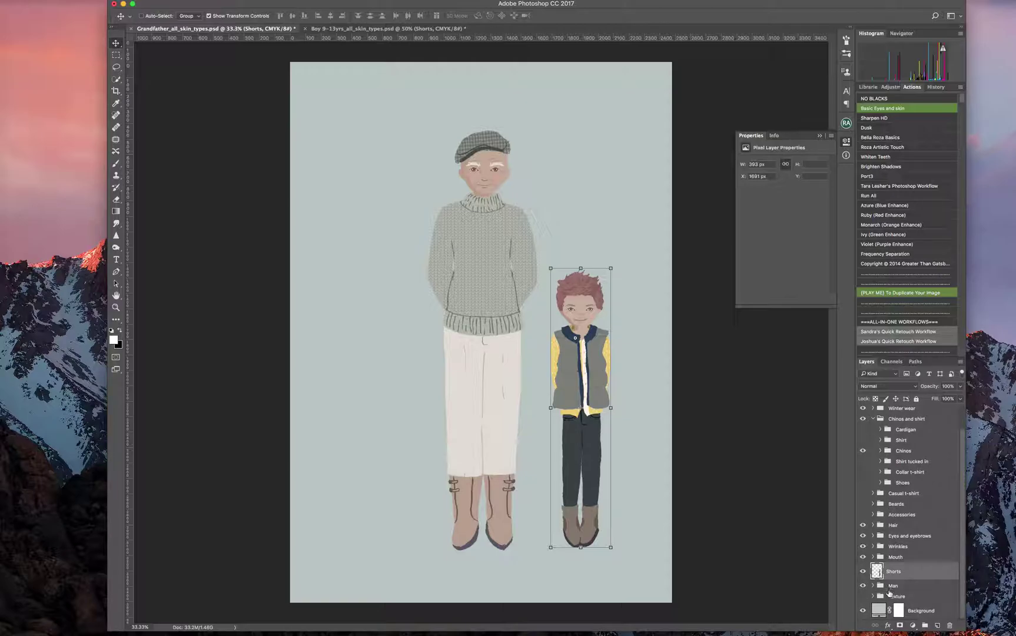
scroll(889, 600, up, 2)
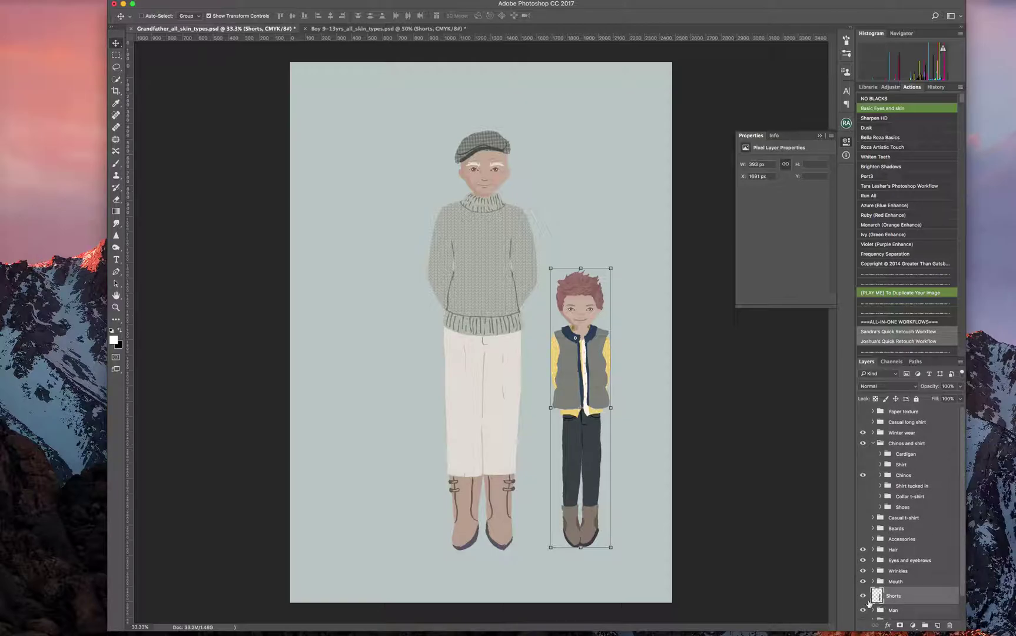
click(863, 596)
click(863, 597)
drag(896, 596, 904, 408)
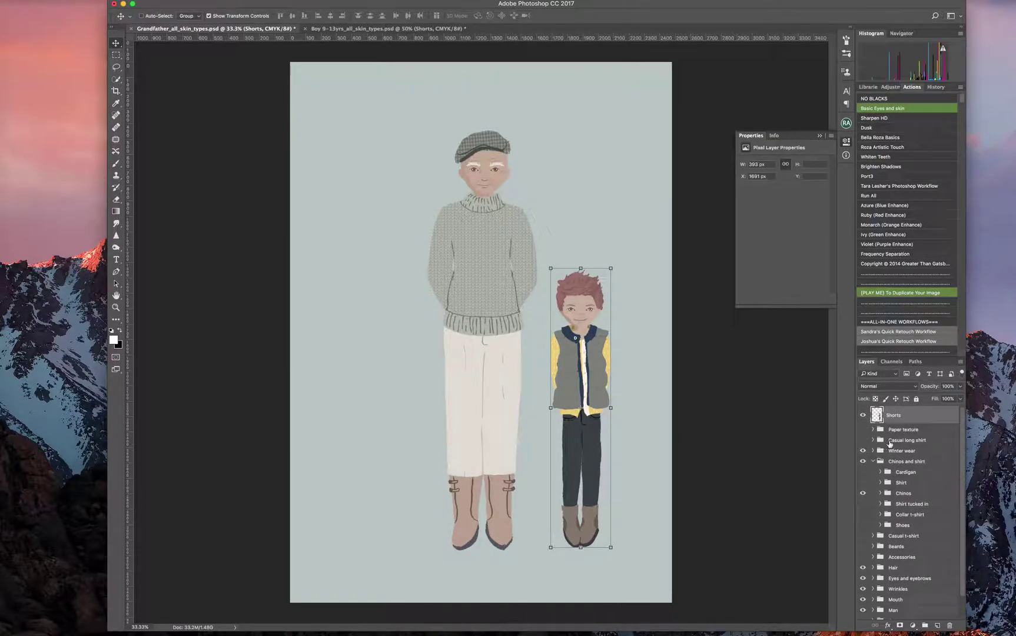
- Group the grandfather's layers, Casual long shirt through Man, into Group 1
click(895, 441)
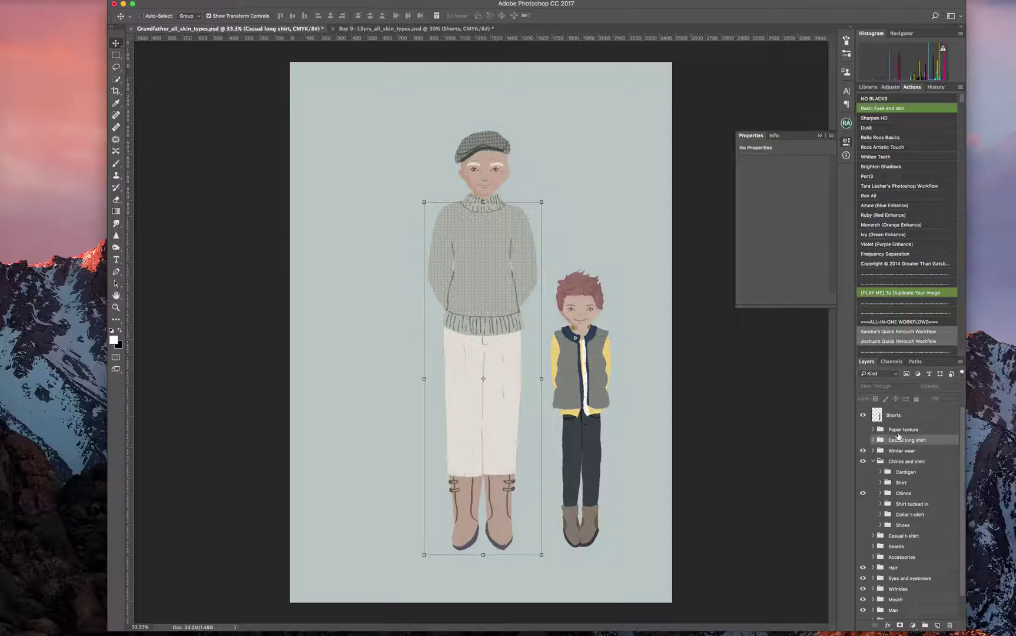
scroll(903, 449, down, 2)
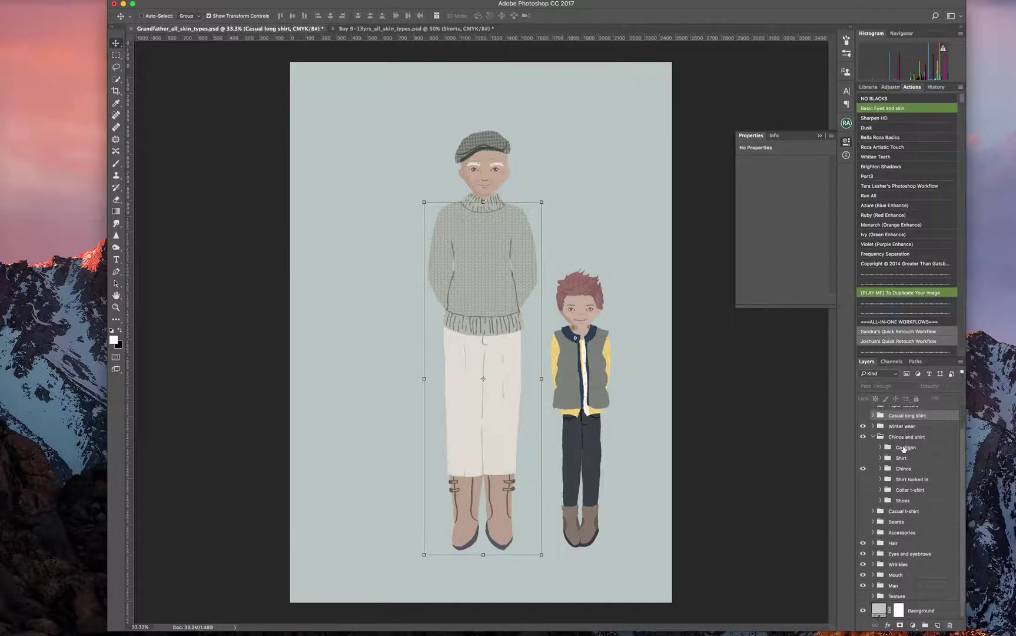
shift+click(906, 584)
drag(905, 586, 926, 625)
click(863, 440)
click(864, 441)
click(863, 441)
click(864, 441)
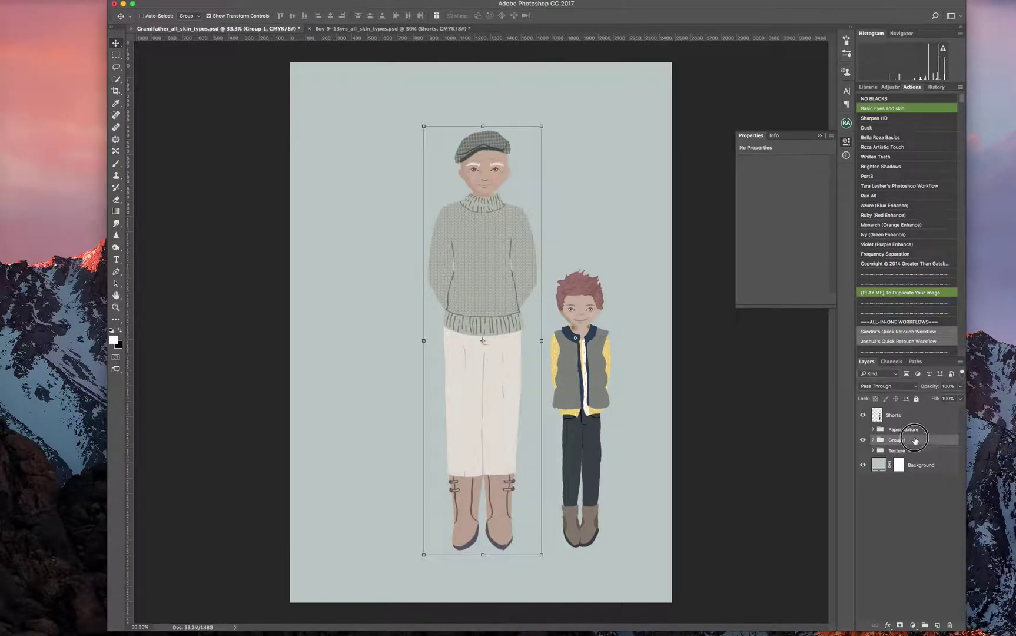
- Shift Group 1 left, then nudge the boy's Shorts layer left beside the grandfather
drag(491, 271, 421, 269)
click(909, 415)
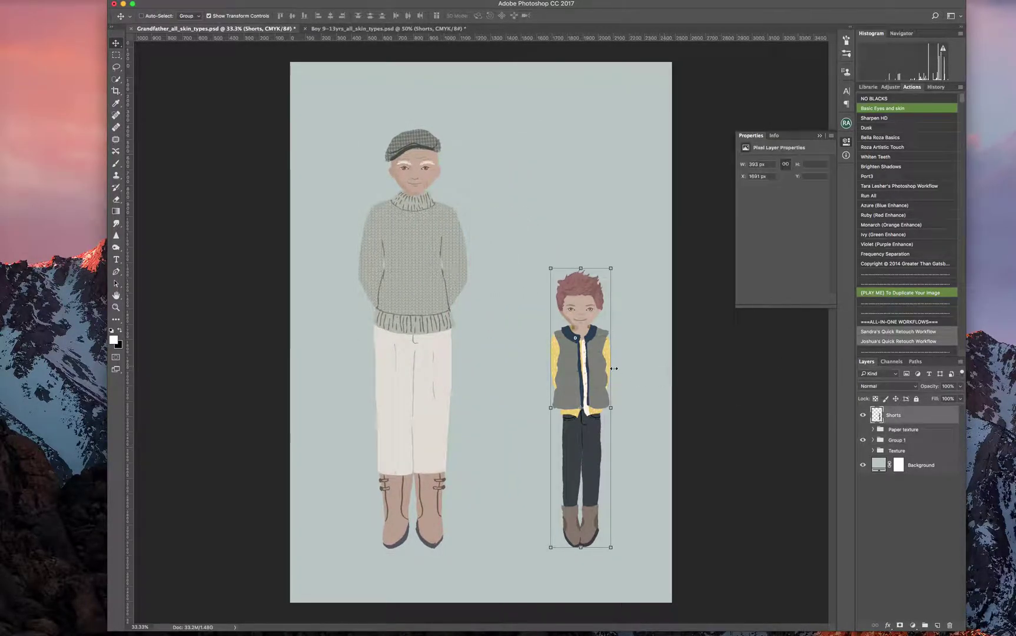
drag(584, 368, 548, 363)
click(367, 31)
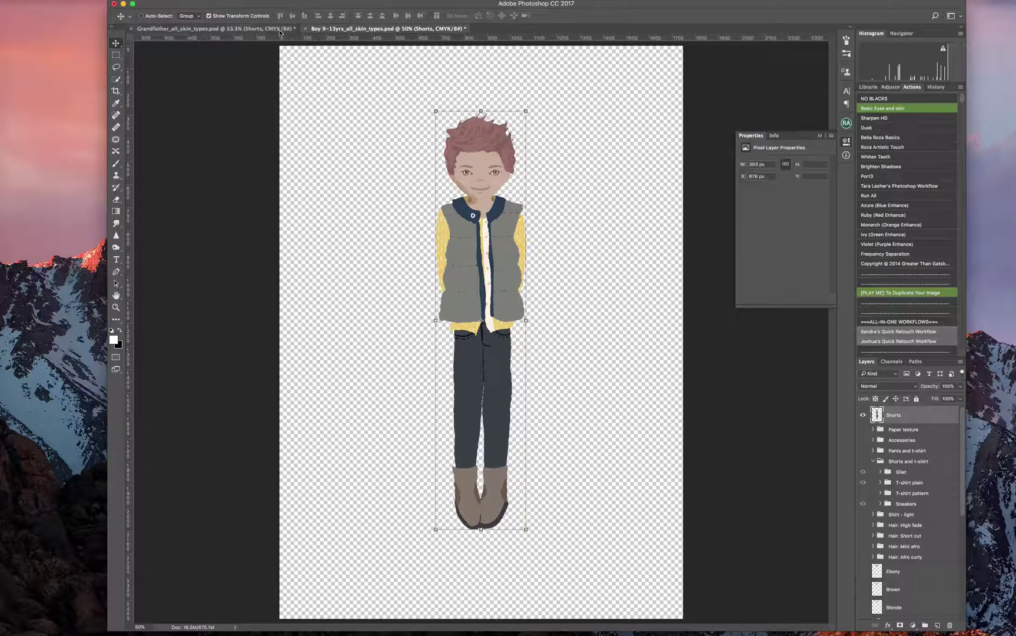
click(280, 30)
drag(535, 366, 511, 373)
click(883, 505)
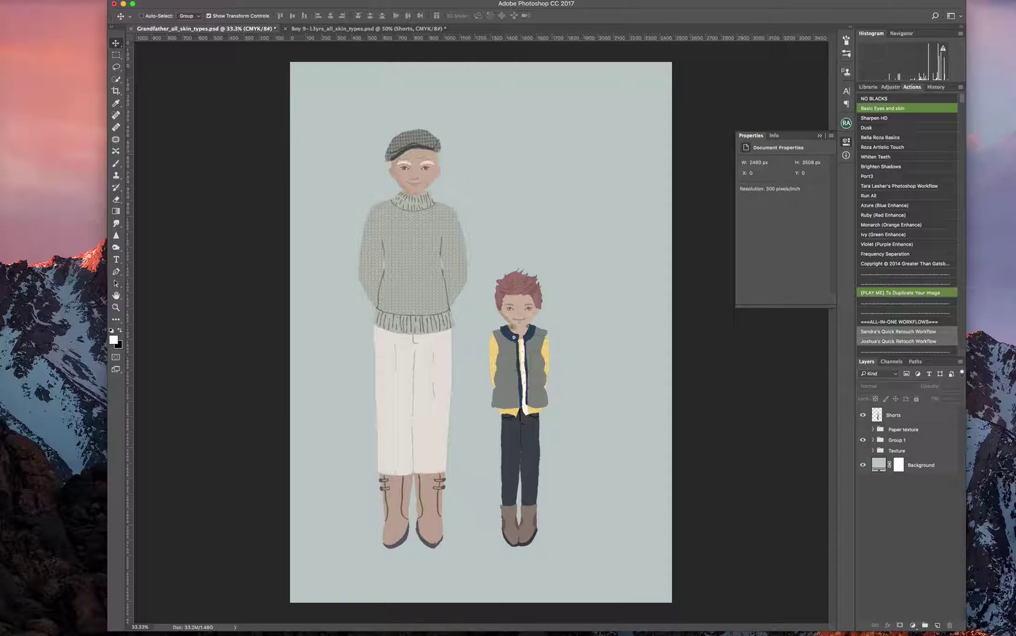
- In Image > Canvas Size, keep a centre anchor, switch to inches and set width to 15
click(100, 0)
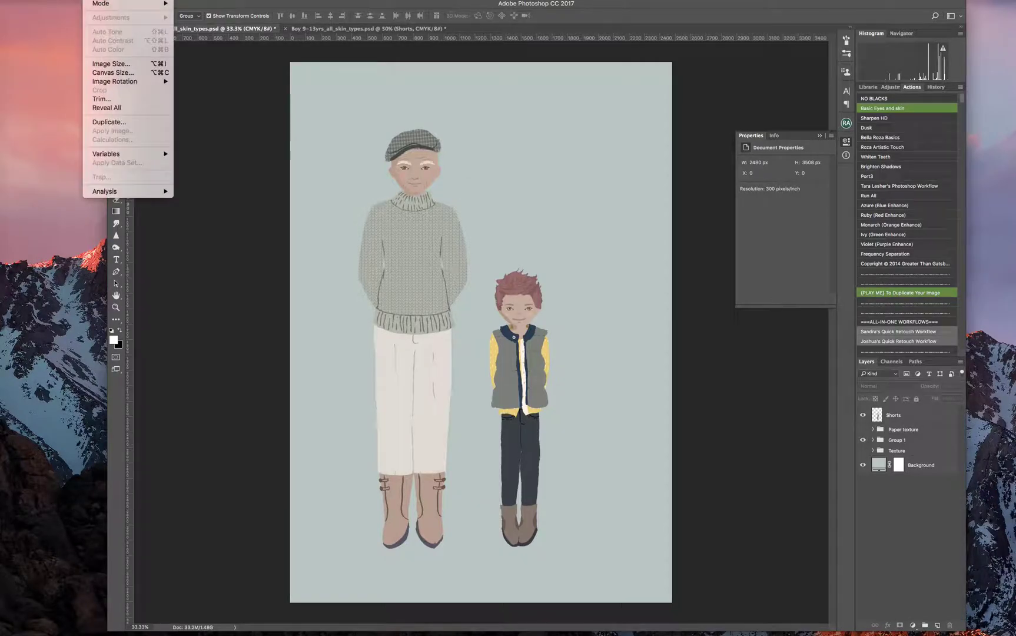
click(118, 76)
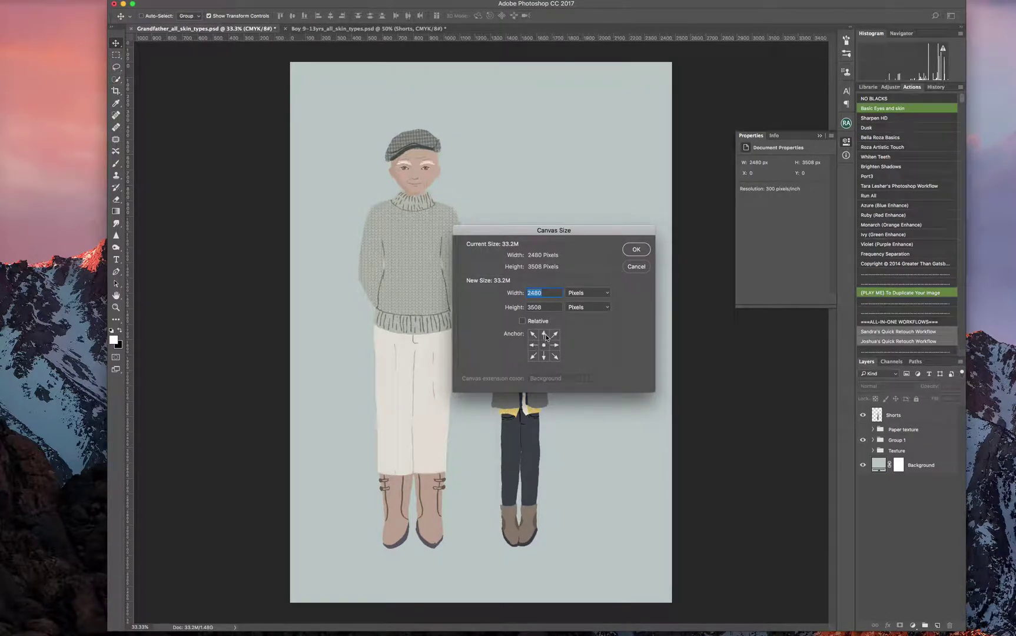
click(545, 335)
click(545, 346)
click(577, 292)
click(600, 302)
text(15)
click(556, 307)
drag(556, 307, 495, 299)
text(15)
- Apply the 15-inch canvas size and zoom out to fit at 25%
click(641, 249)
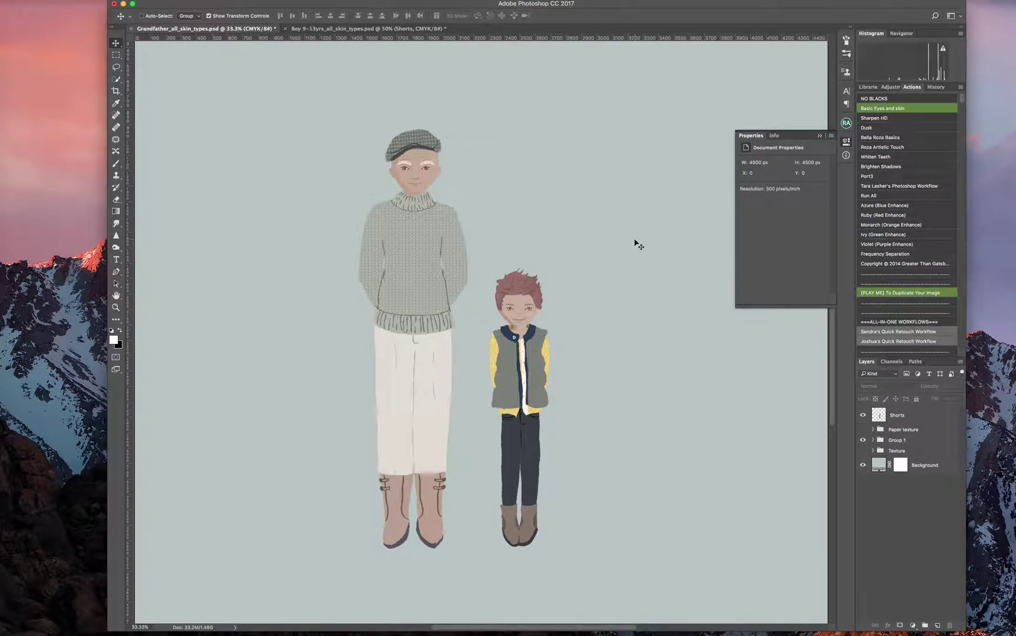
click(116, 307)
right_click(225, 303)
key(Return)
click(294, 141)
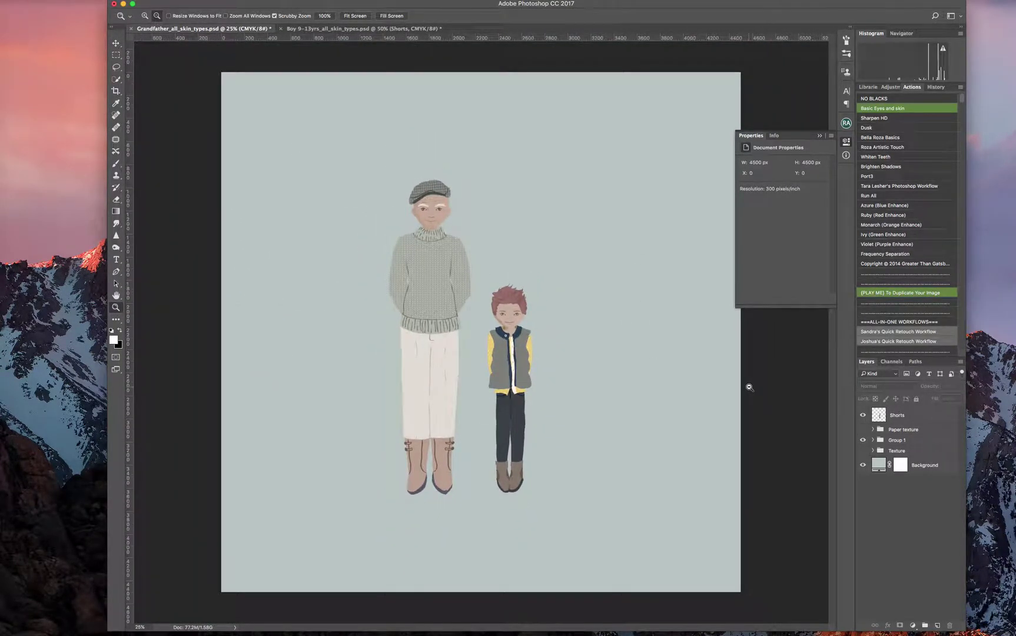
- Move the boy's Shorts layer and the grandfather's Group 1 right and down
click(910, 413)
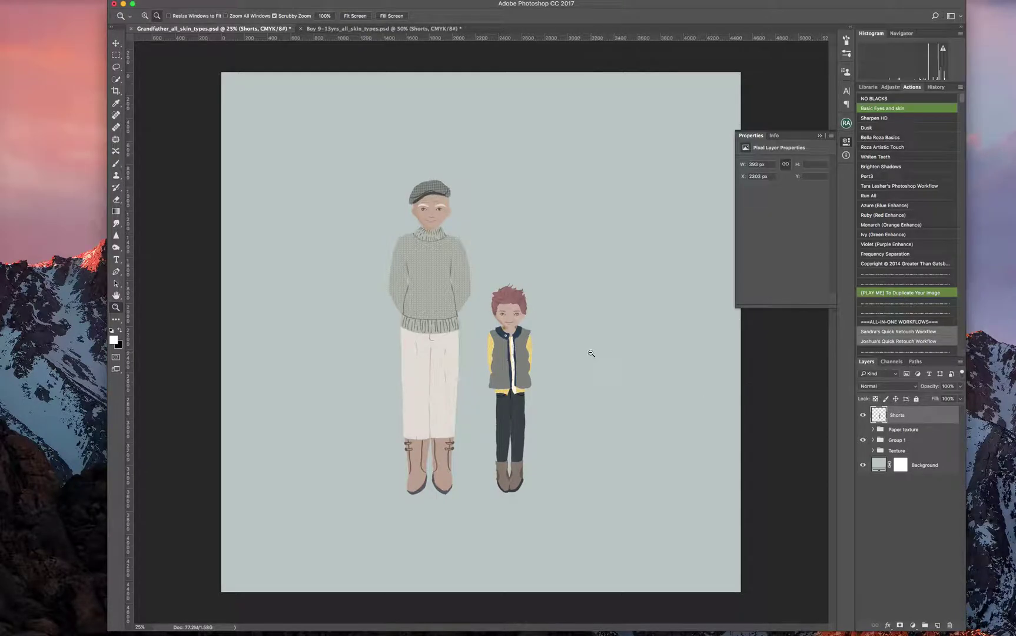
click(116, 43)
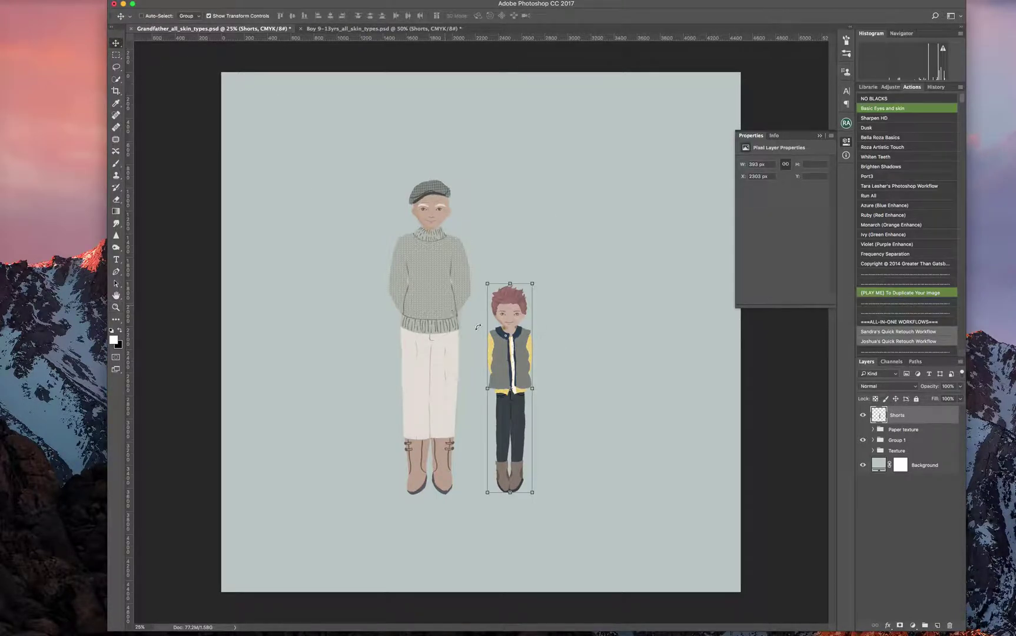
drag(501, 348, 534, 355)
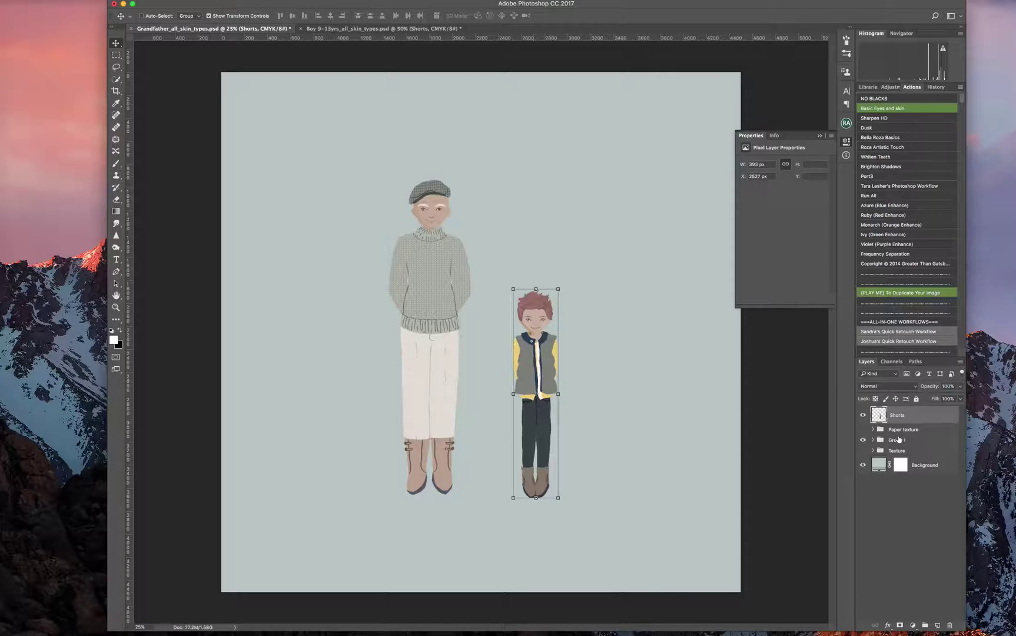
click(898, 439)
mouse_move(418, 269)
mouse_down()
mouse_move(446, 275)
mouse_move(423, 277)
mouse_up()
- Bring Finder forward and preview images in the Baby_in_stroller and Pets > Horses folders
drag(175, 5, 287, 2)
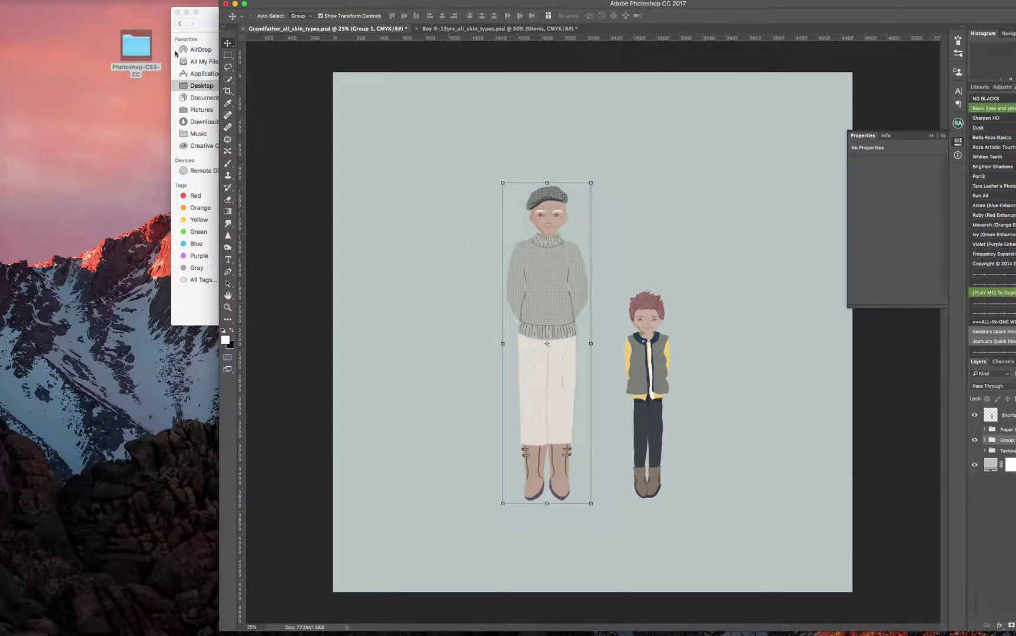
drag(181, 23, 69, 41)
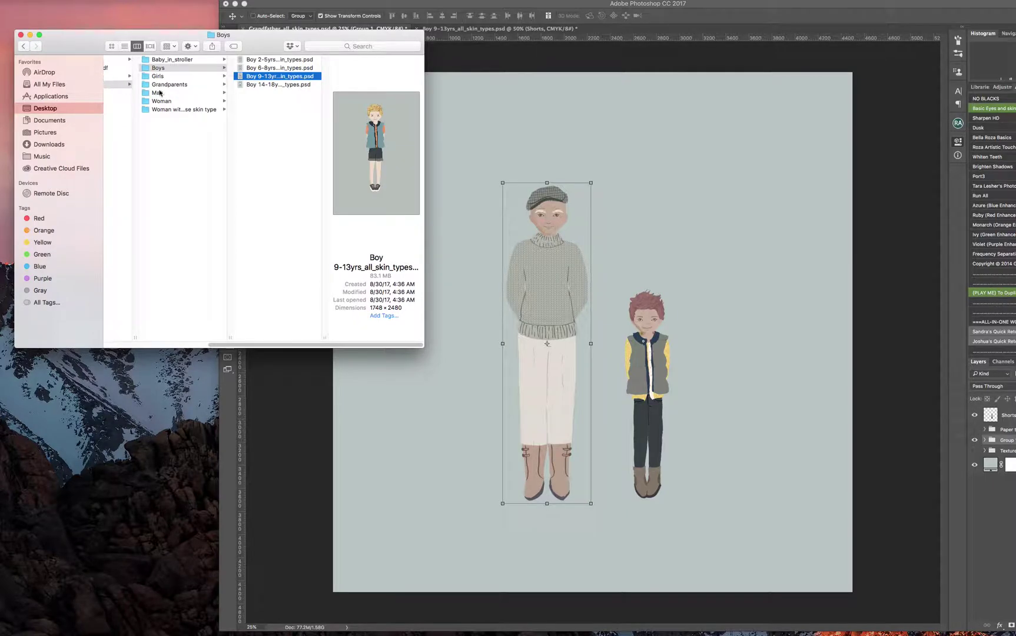
click(167, 60)
click(269, 59)
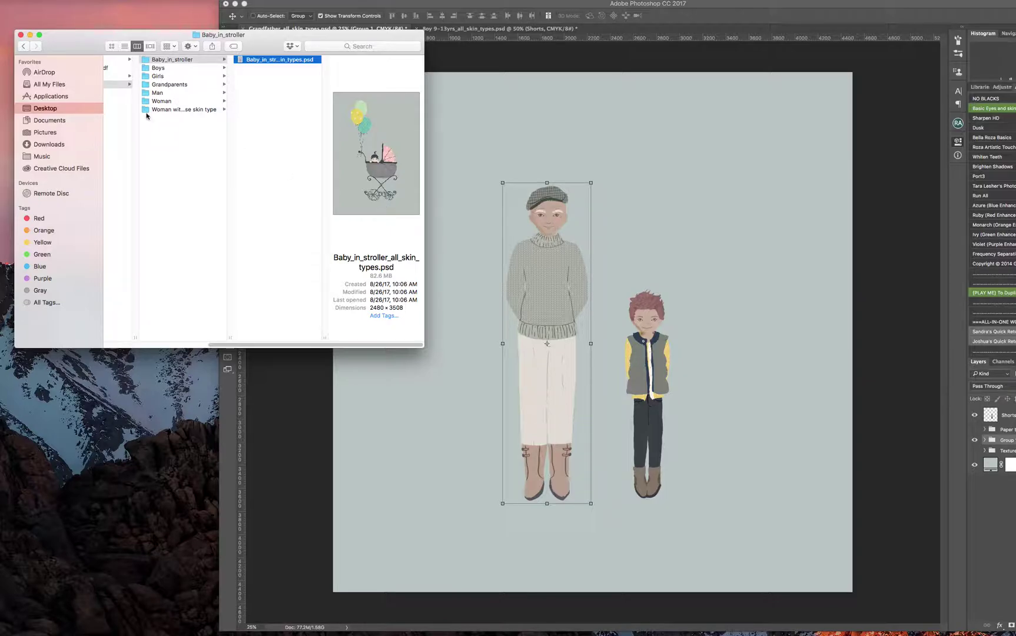
drag(261, 345, 195, 342)
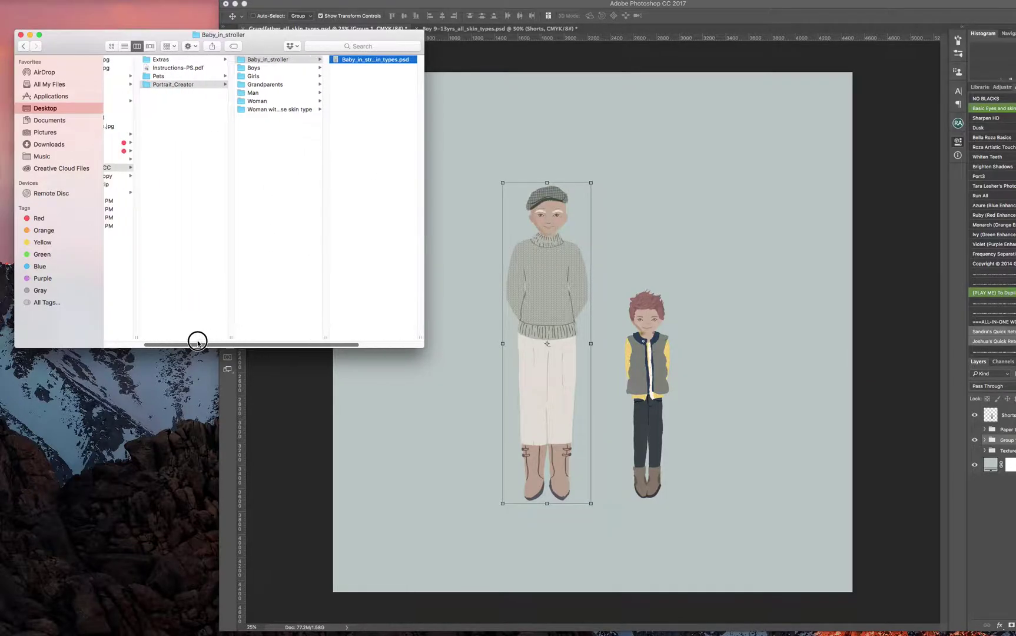
click(157, 75)
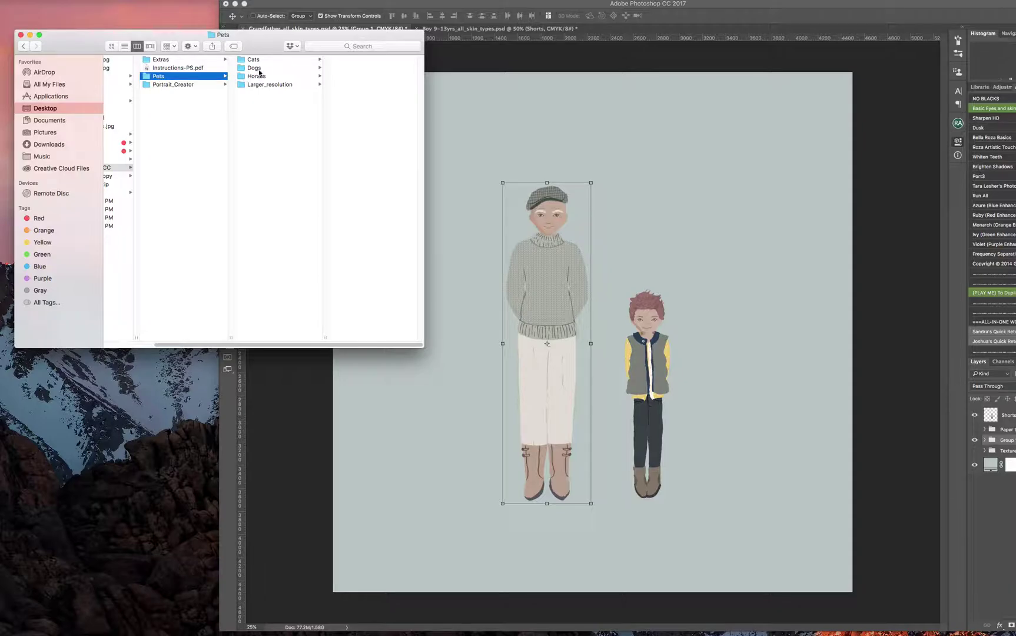
click(252, 69)
click(277, 76)
click(352, 76)
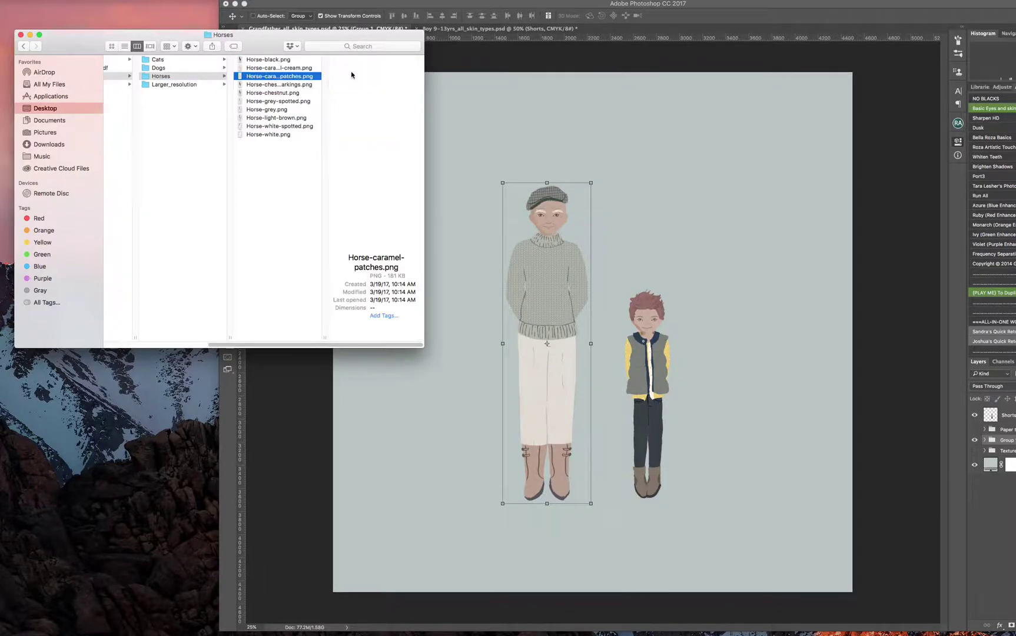
- In Dogs > Large_breeds, preview the Alsatian through greyhound images
click(182, 69)
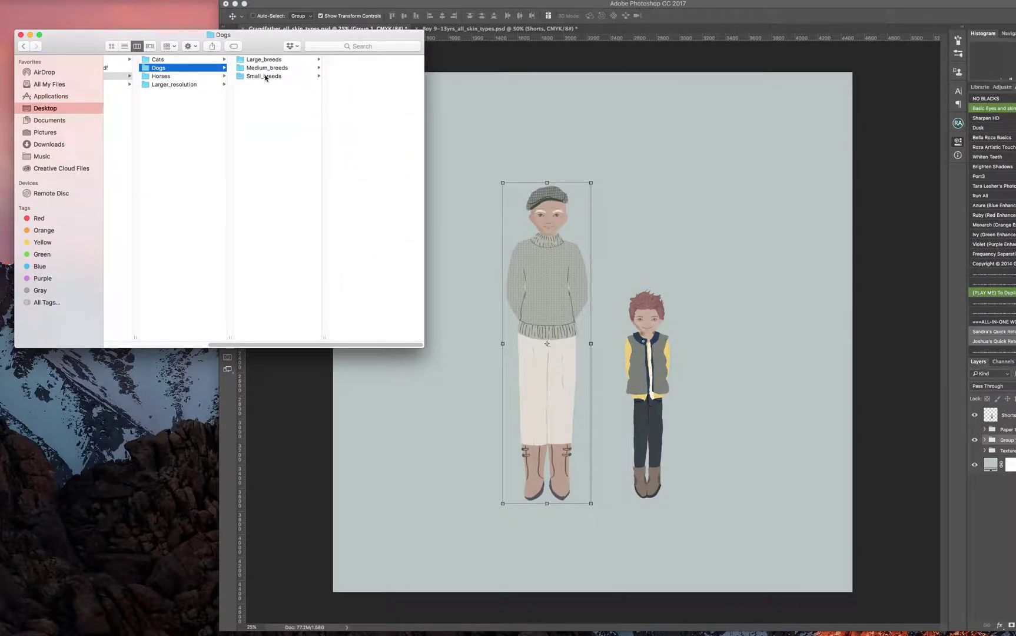
click(265, 60)
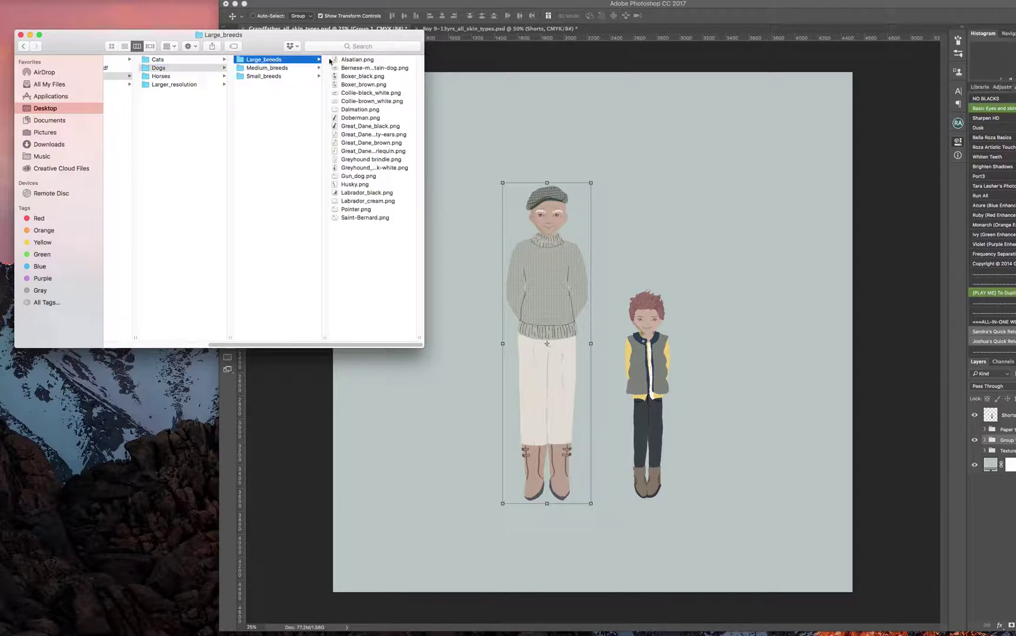
click(338, 59)
click(268, 69)
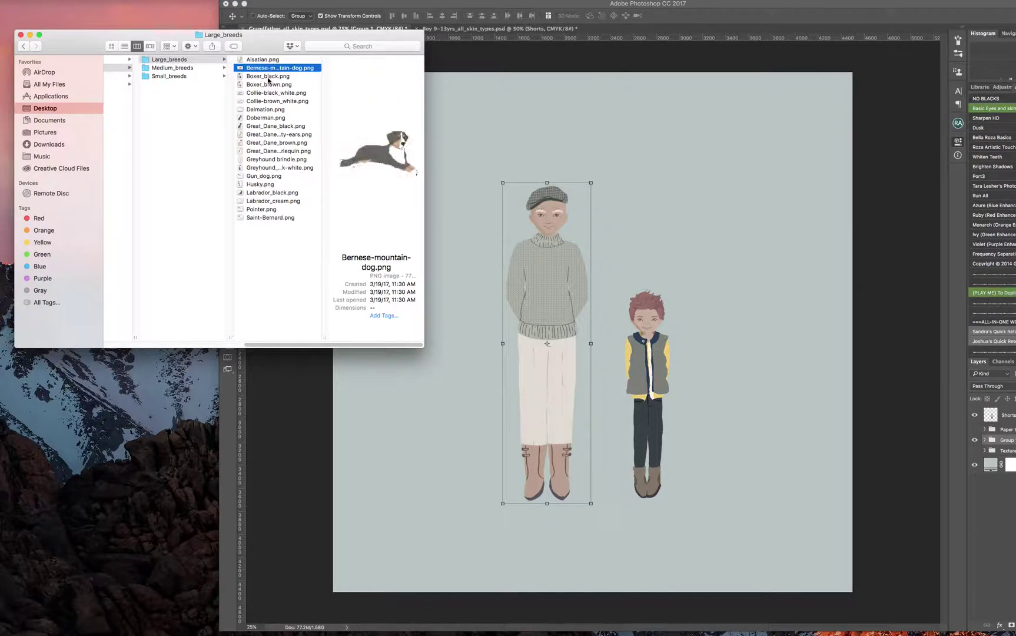
click(266, 77)
click(267, 86)
click(267, 93)
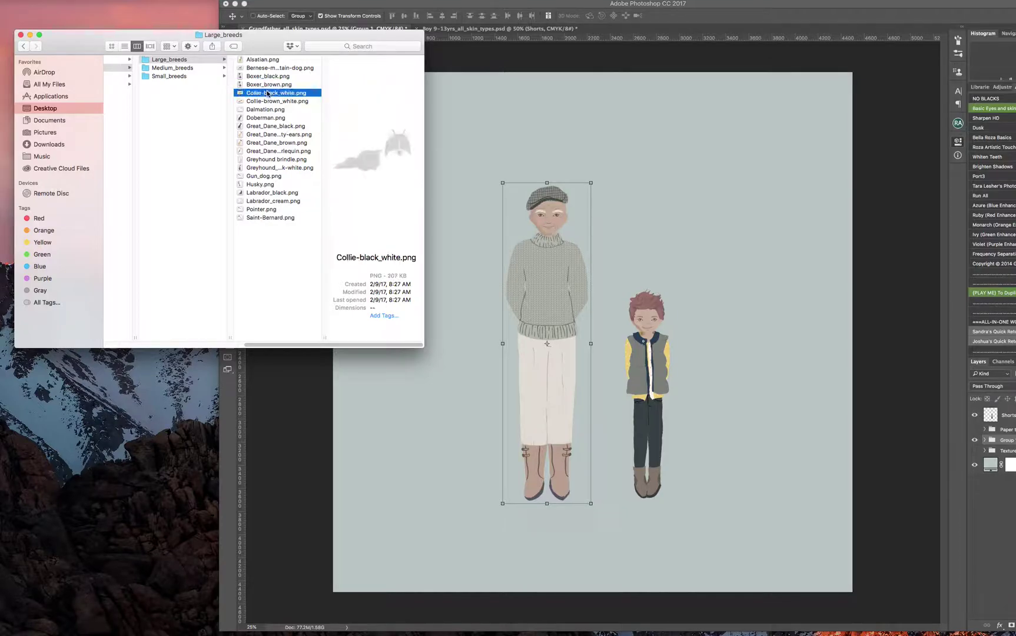
click(267, 102)
click(266, 111)
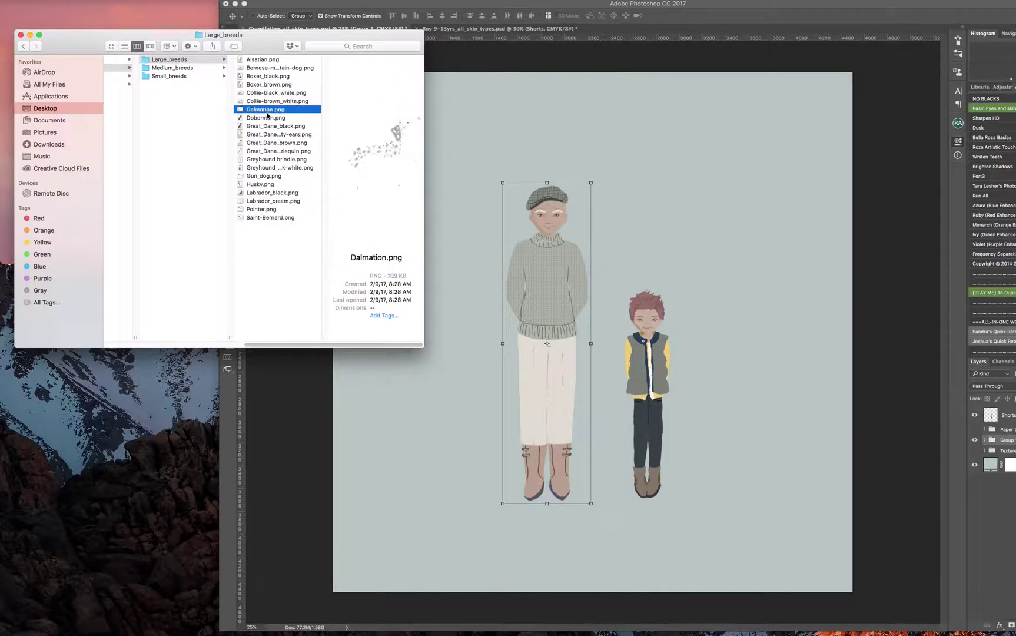
click(267, 119)
click(265, 127)
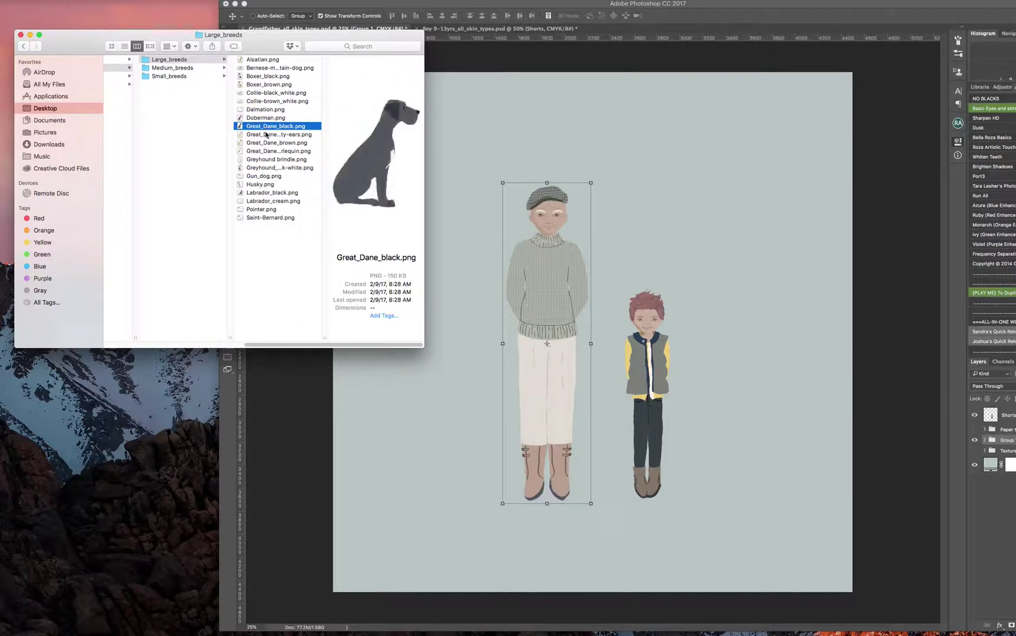
click(265, 143)
click(266, 152)
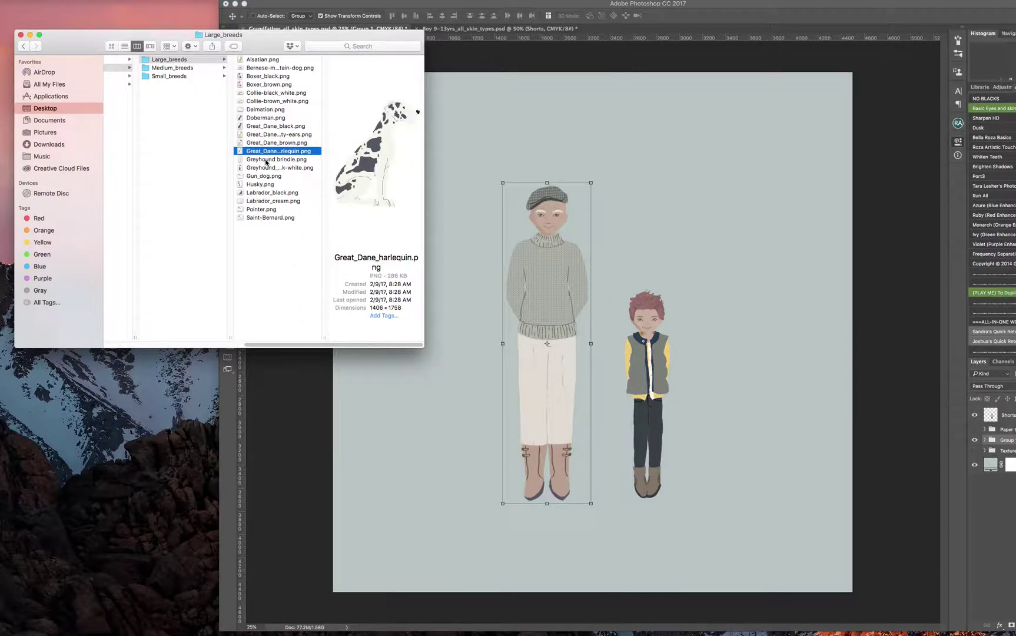
click(266, 160)
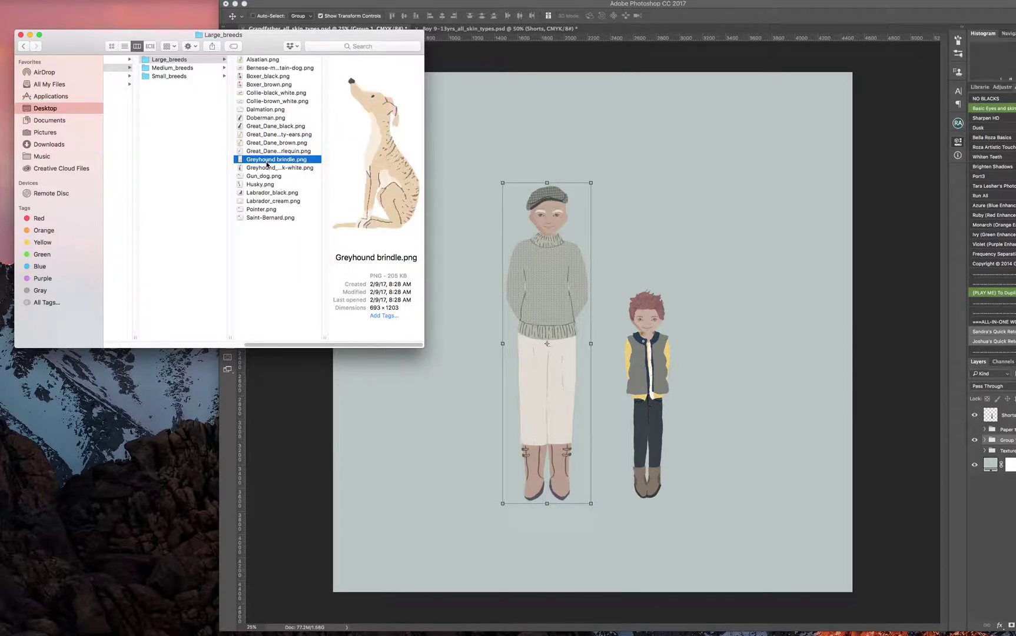
click(266, 169)
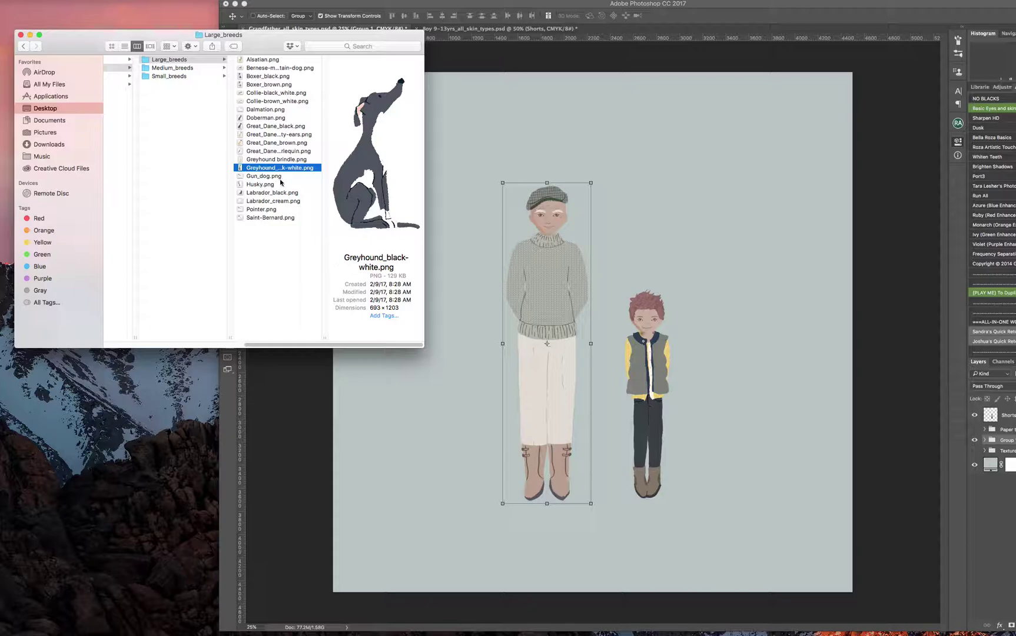
- Preview Husky through Saint-Bernard and select Labrador_cream.png
click(280, 184)
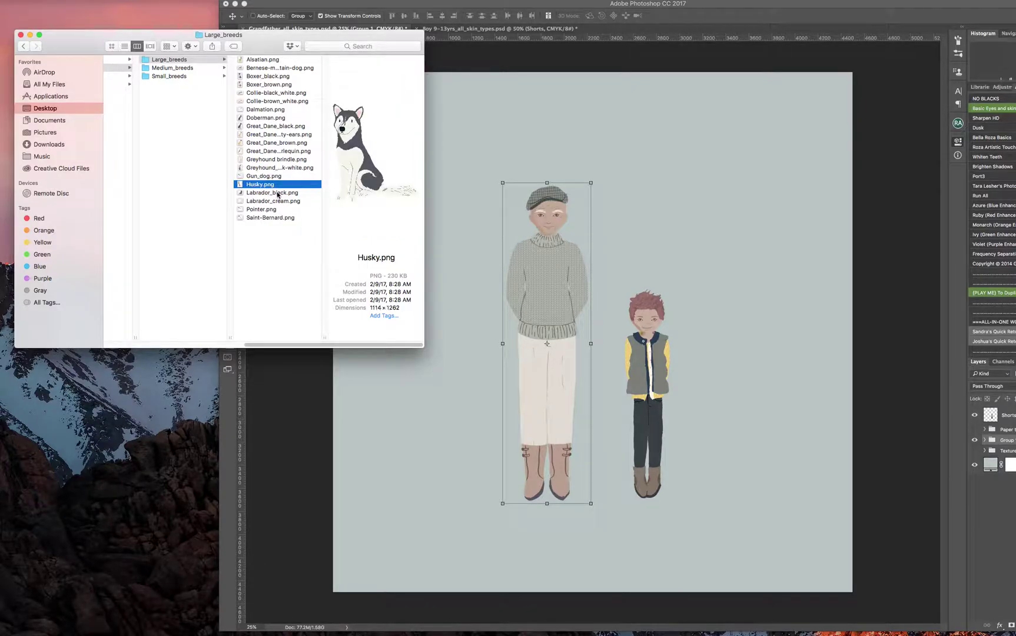
click(278, 193)
click(276, 202)
click(278, 209)
click(276, 219)
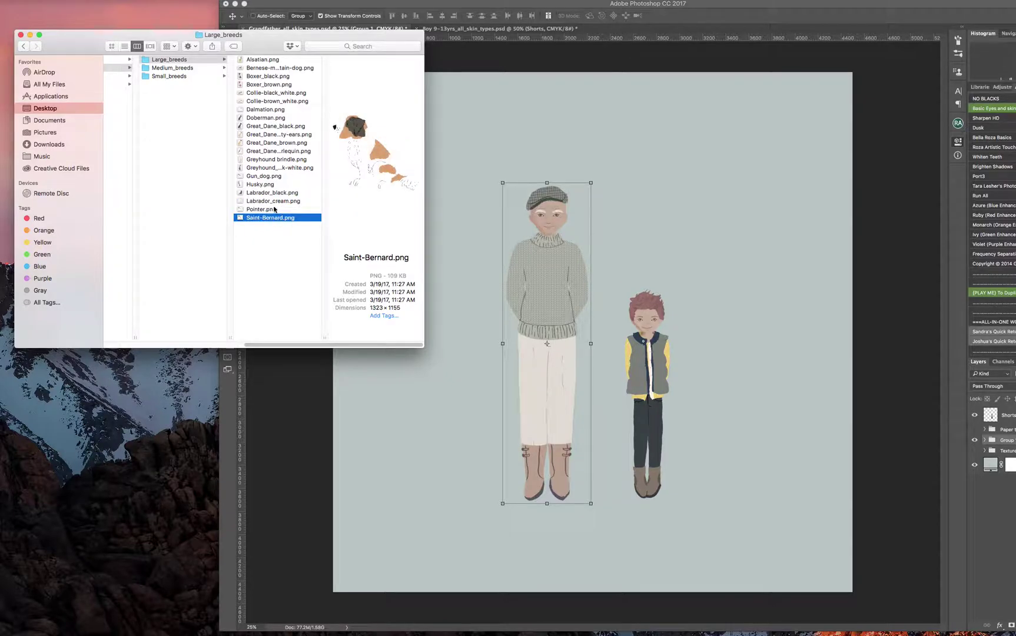
click(272, 203)
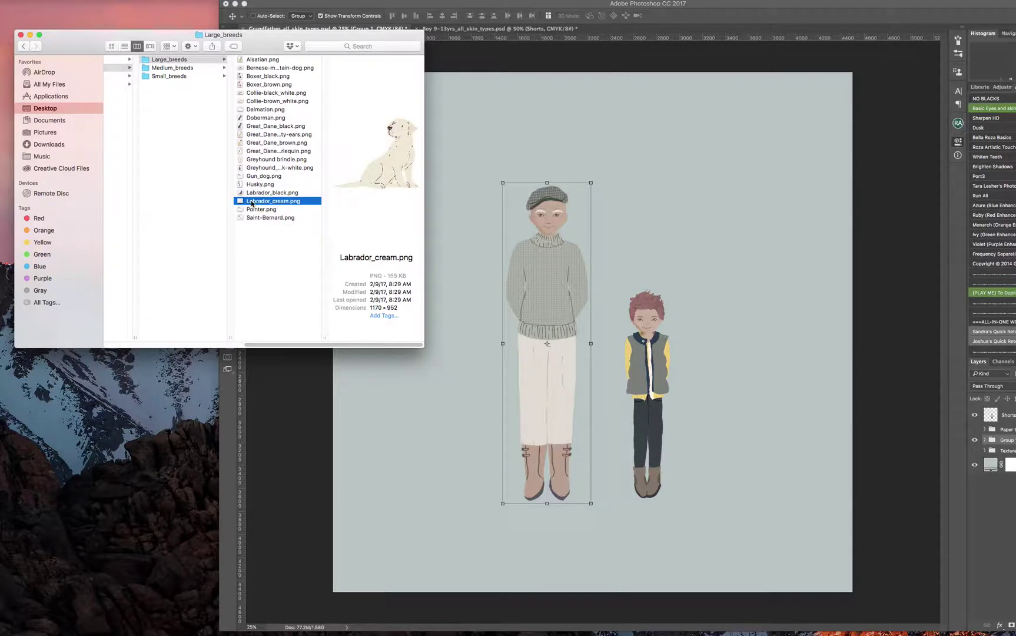
- Drop Labrador_cream.png onto the canvas, scale it to 117% beside the boy and commit
drag(251, 203, 746, 455)
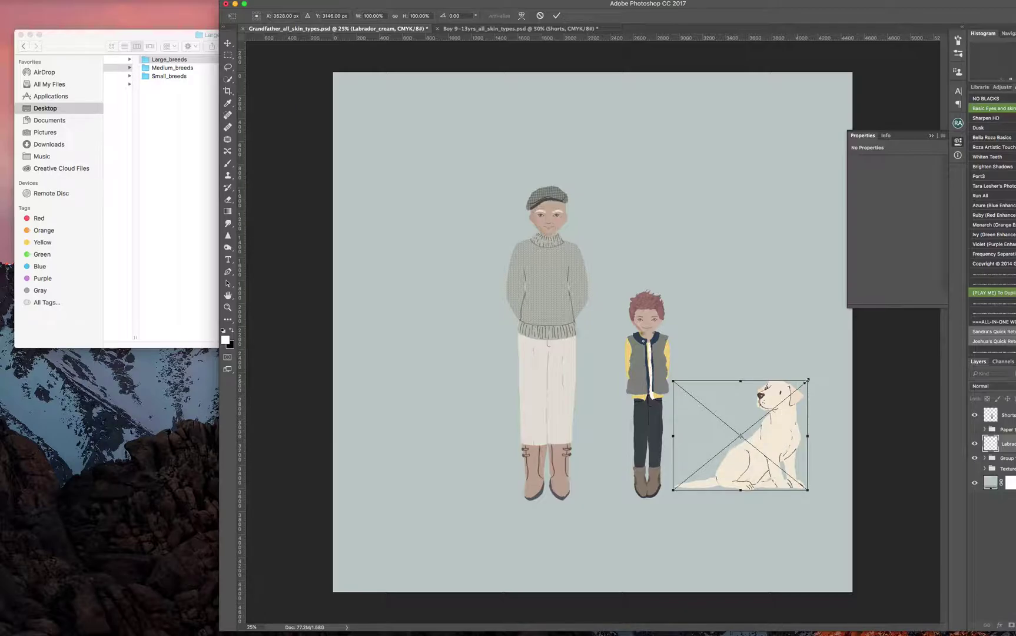
drag(807, 380, 826, 361)
drag(805, 444, 784, 442)
click(557, 15)
drag(926, 5, 837, 2)
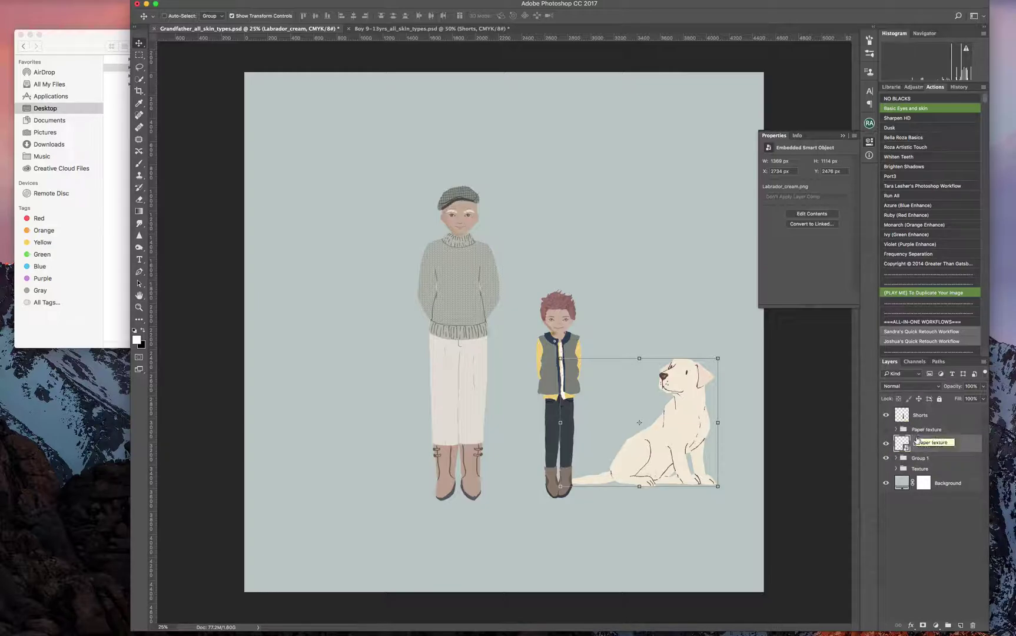
- Move the Labrador beside the grandfather, trying its stacking order relative to the boy
click(660, 421)
drag(660, 421, 484, 430)
drag(941, 446, 930, 413)
drag(517, 429, 558, 425)
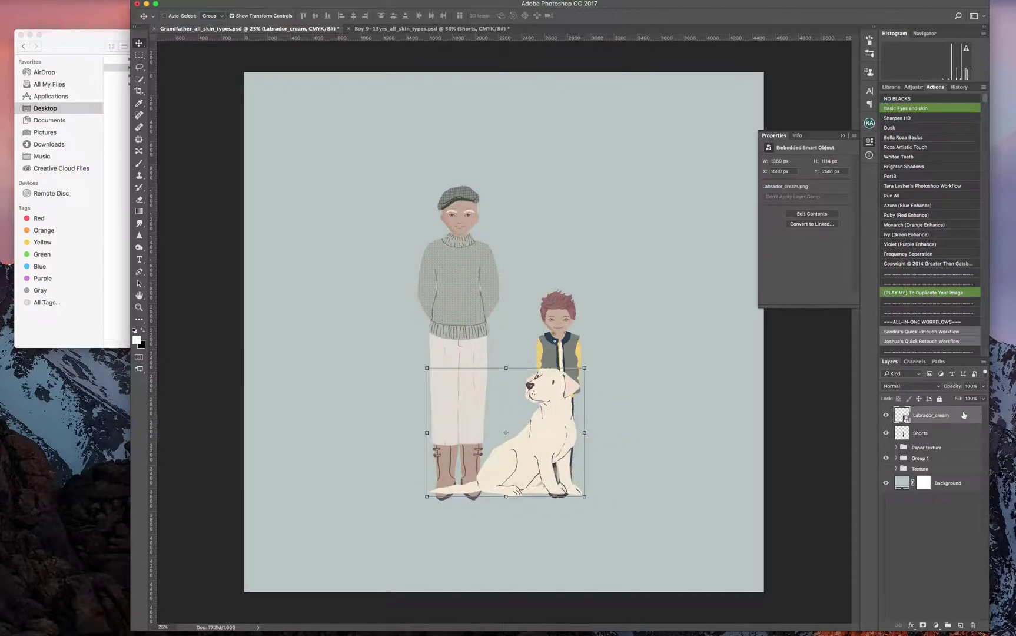
drag(964, 415, 924, 463)
mouse_move(532, 466)
mouse_down()
mouse_move(582, 447)
mouse_move(469, 454)
mouse_move(595, 453)
mouse_move(500, 462)
mouse_move(514, 457)
mouse_up()
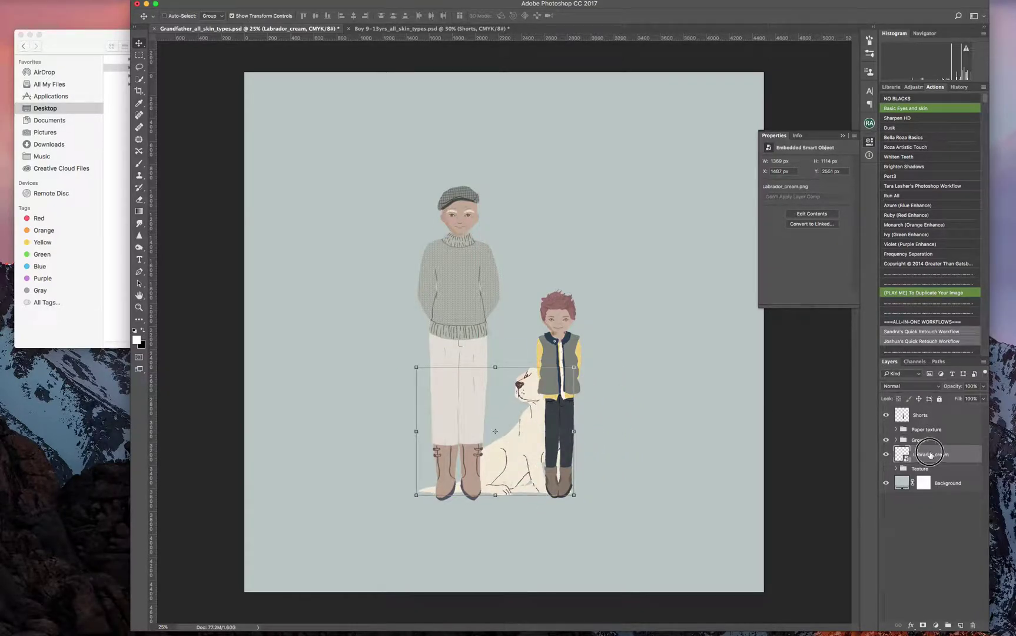
drag(930, 453, 925, 411)
drag(553, 473, 505, 462)
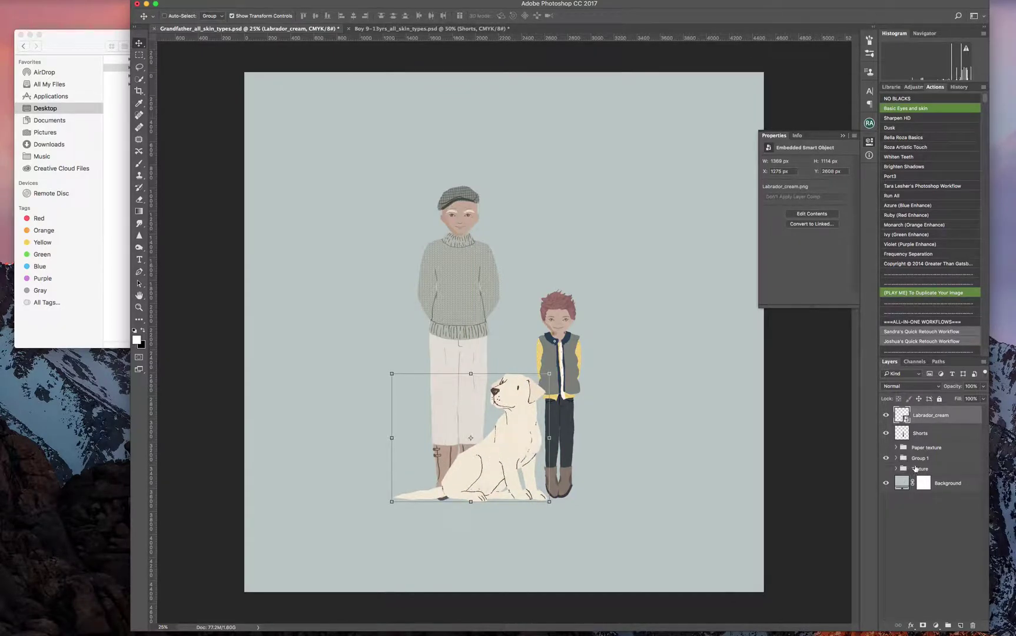
- Bring the grandfather group to the top and tilt him about -7 degrees
drag(915, 463, 920, 410)
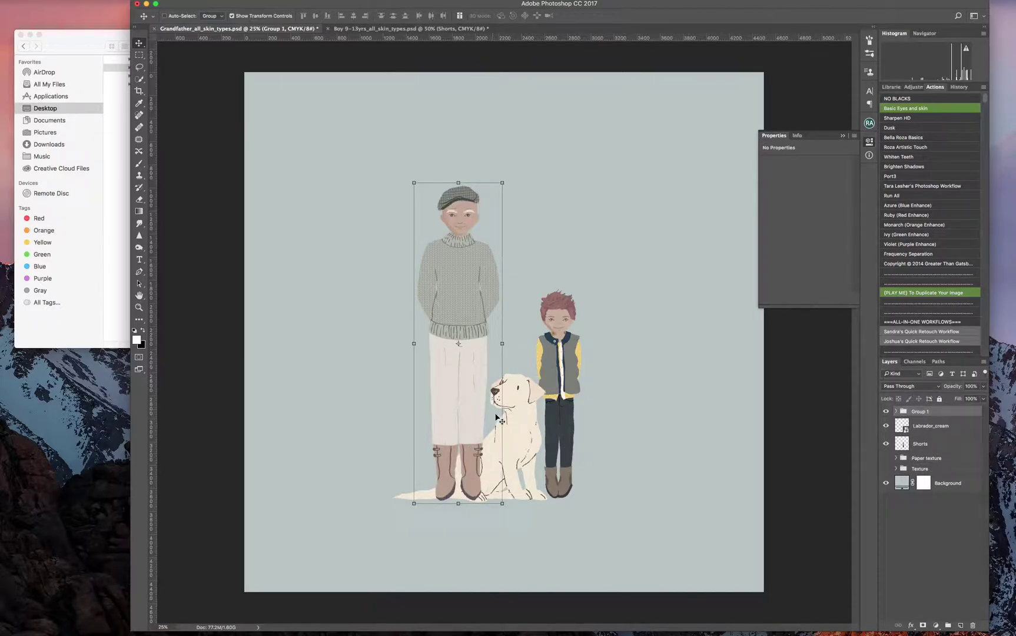
drag(510, 427, 542, 421)
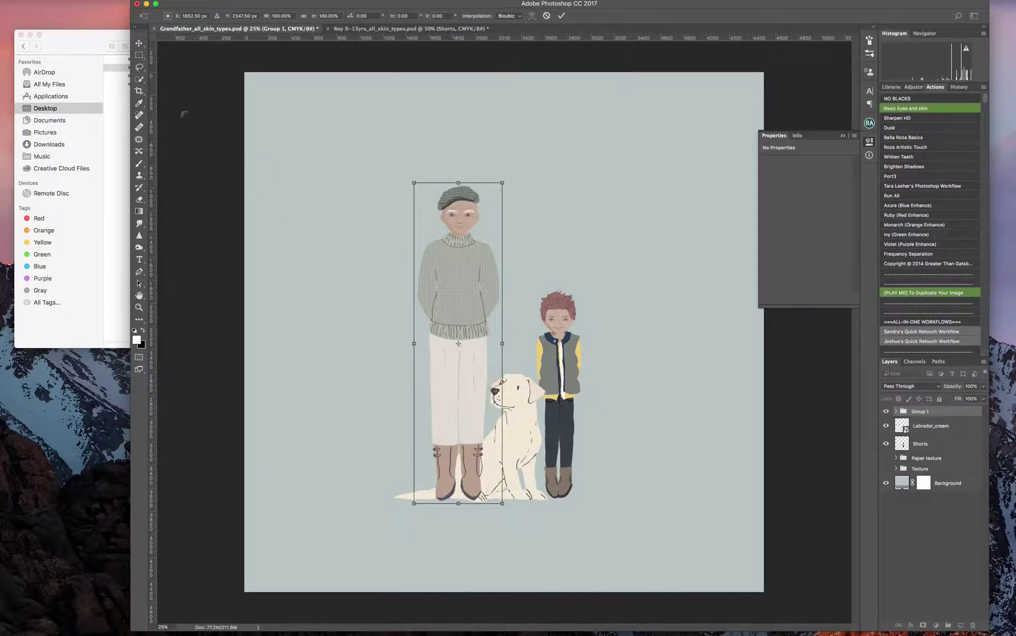
click(139, 43)
key(Return)
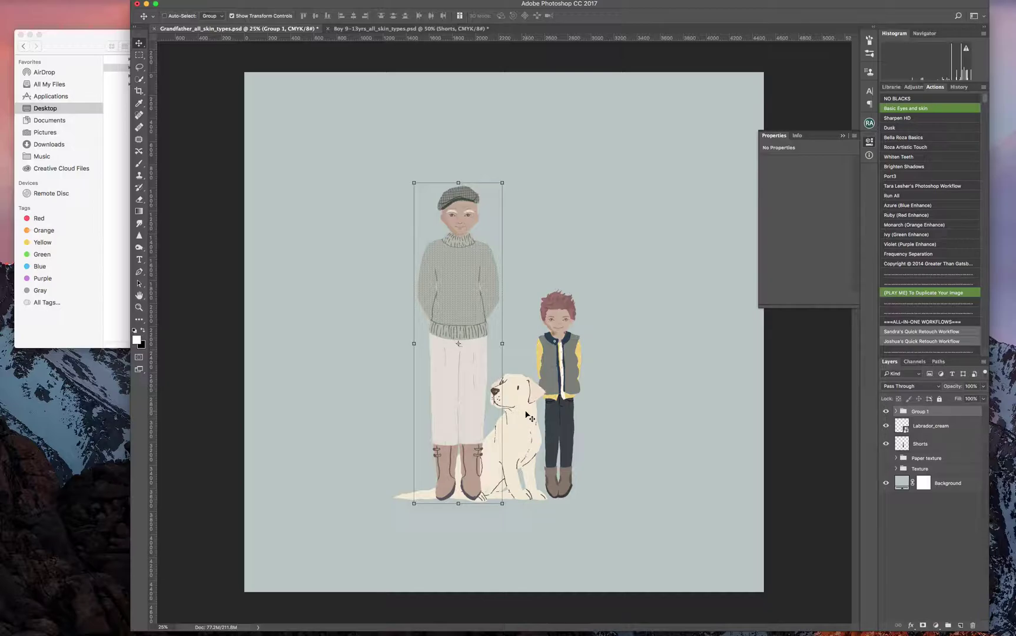
- Raise the Labrador slightly on the canvas and return to Finder
click(947, 425)
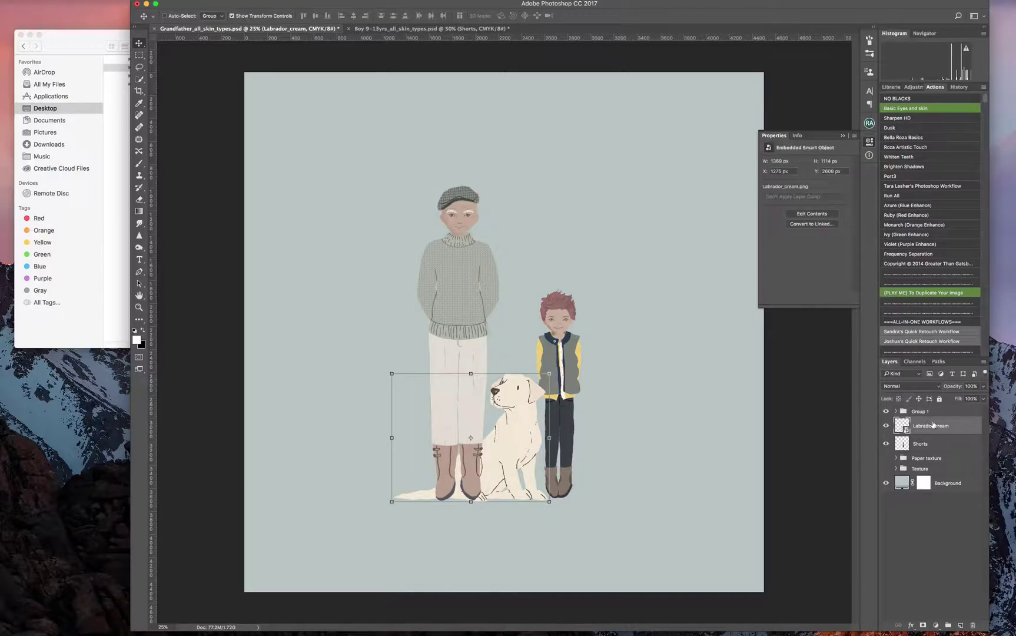
mouse_move(503, 443)
mouse_down()
mouse_move(510, 429)
mouse_move(510, 443)
mouse_up()
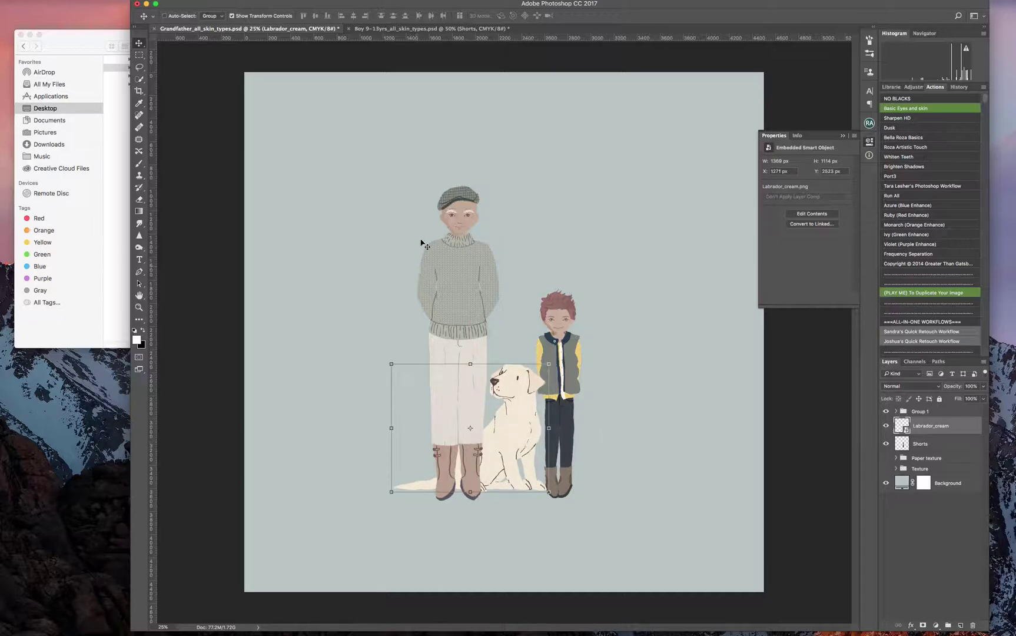
click(71, 36)
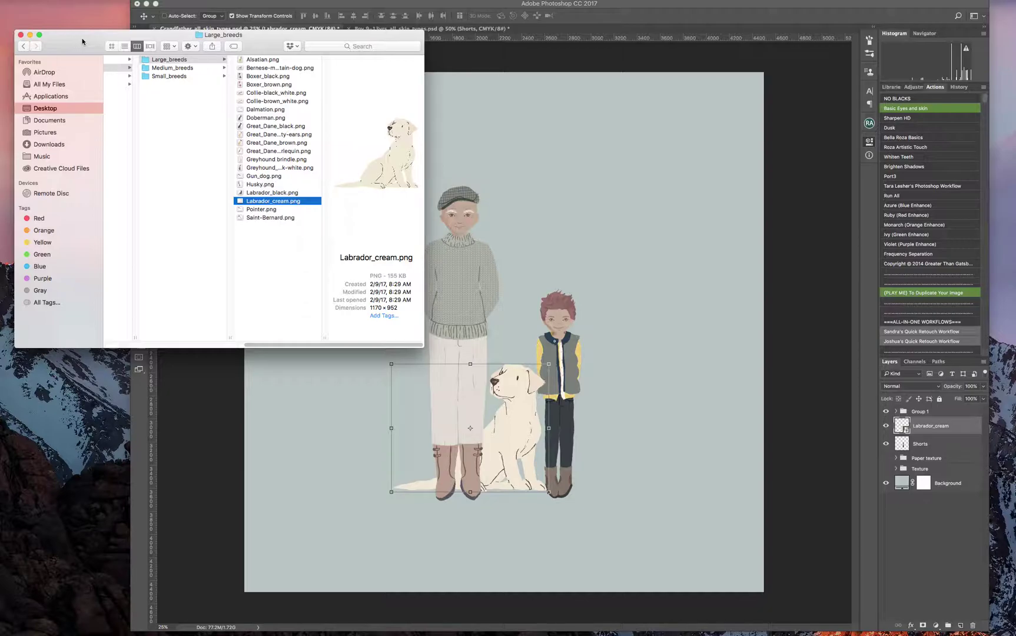
- Browse Extras > Bonus_graphics, previewing the Christmas_graphics and Eiffel_tower images
drag(252, 342, 140, 336)
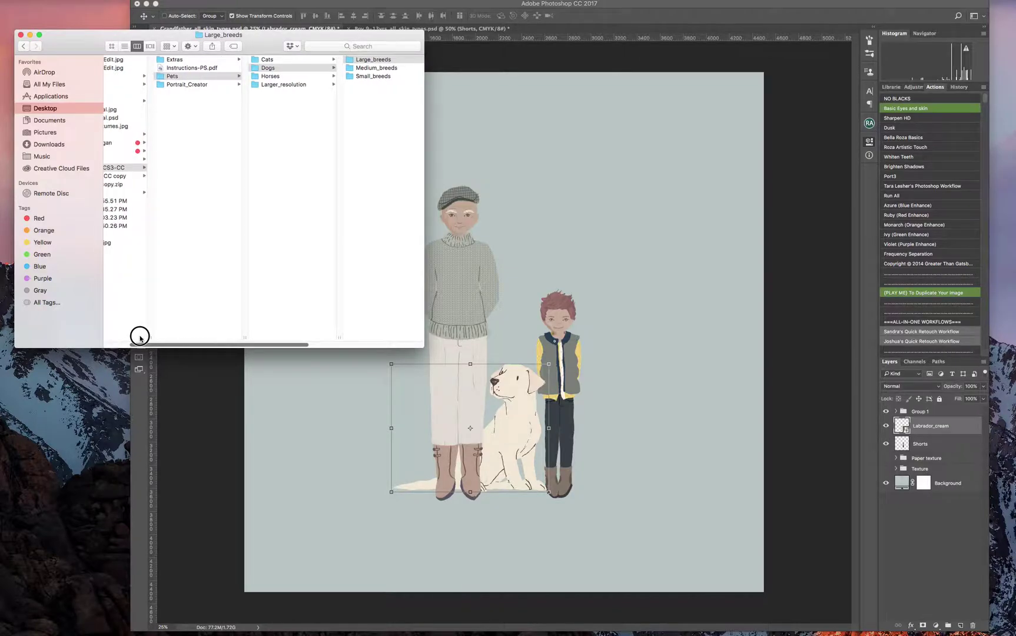
click(188, 61)
click(270, 61)
click(365, 60)
click(360, 76)
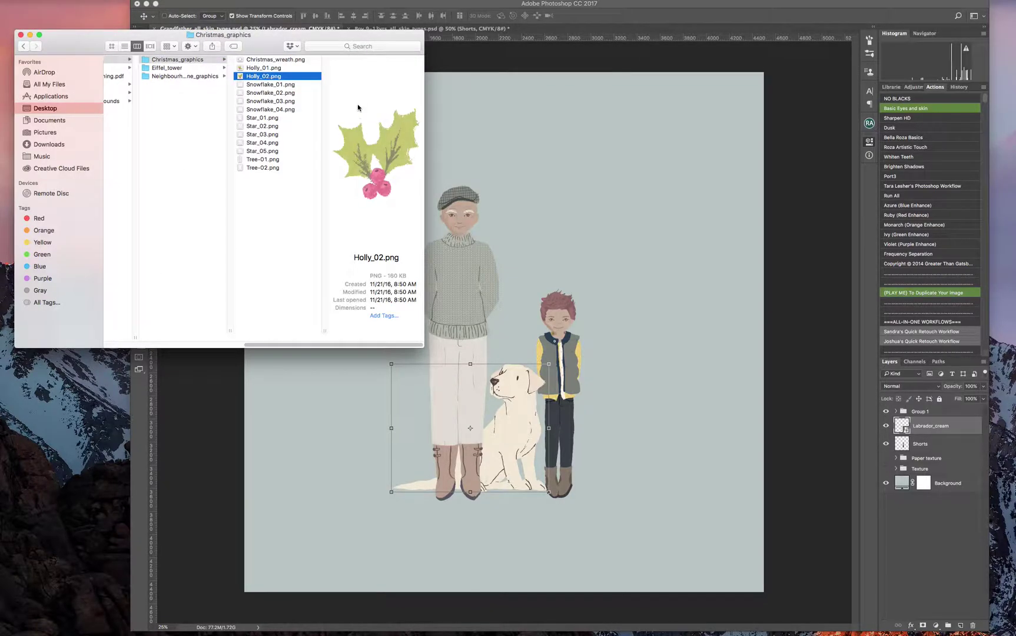
click(253, 127)
key(Left)
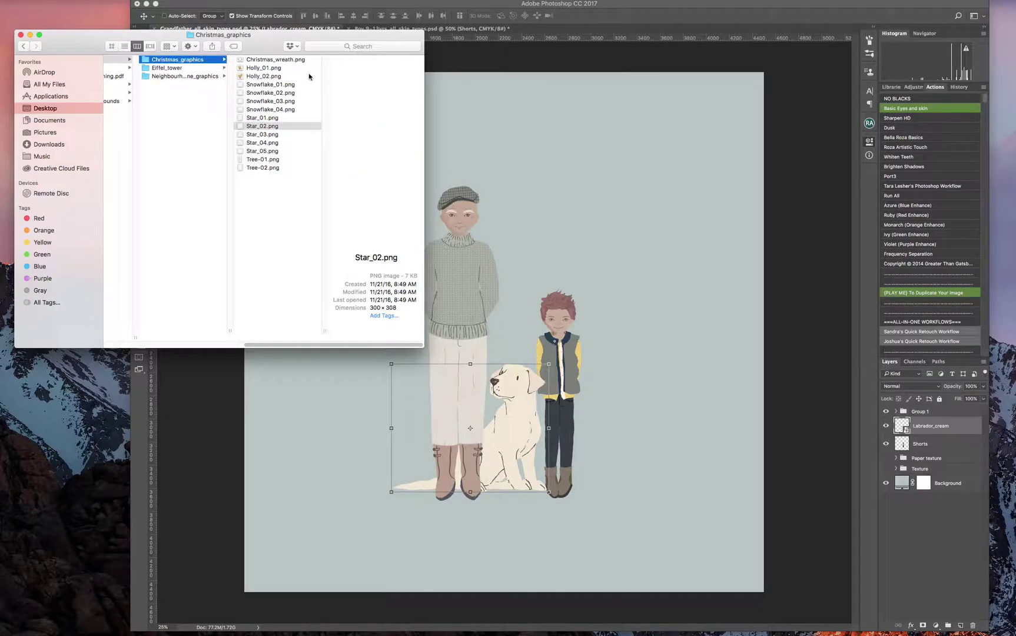
click(179, 69)
click(267, 76)
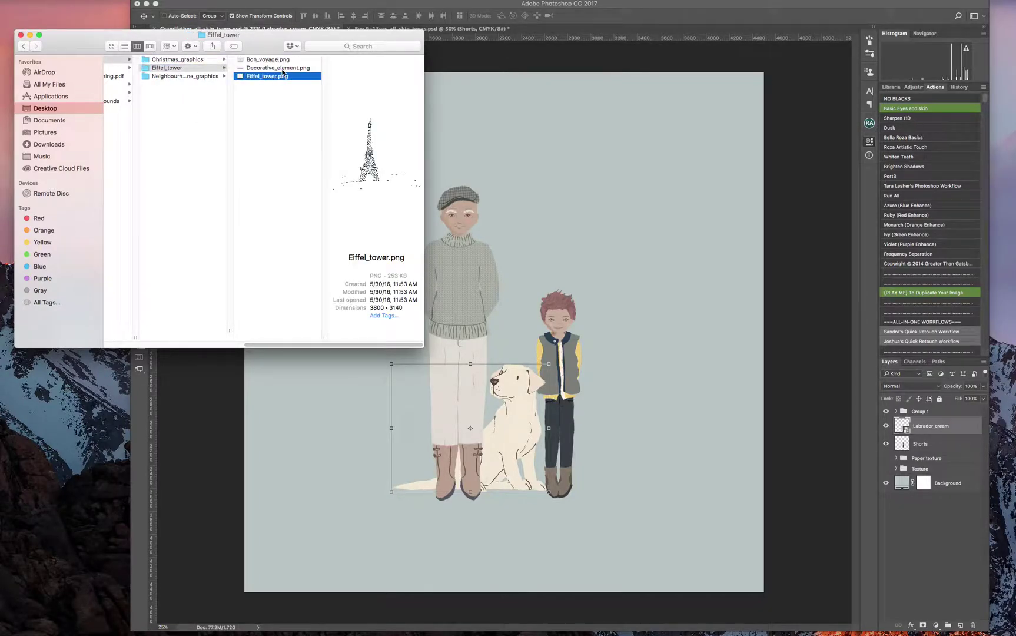
click(281, 67)
click(281, 60)
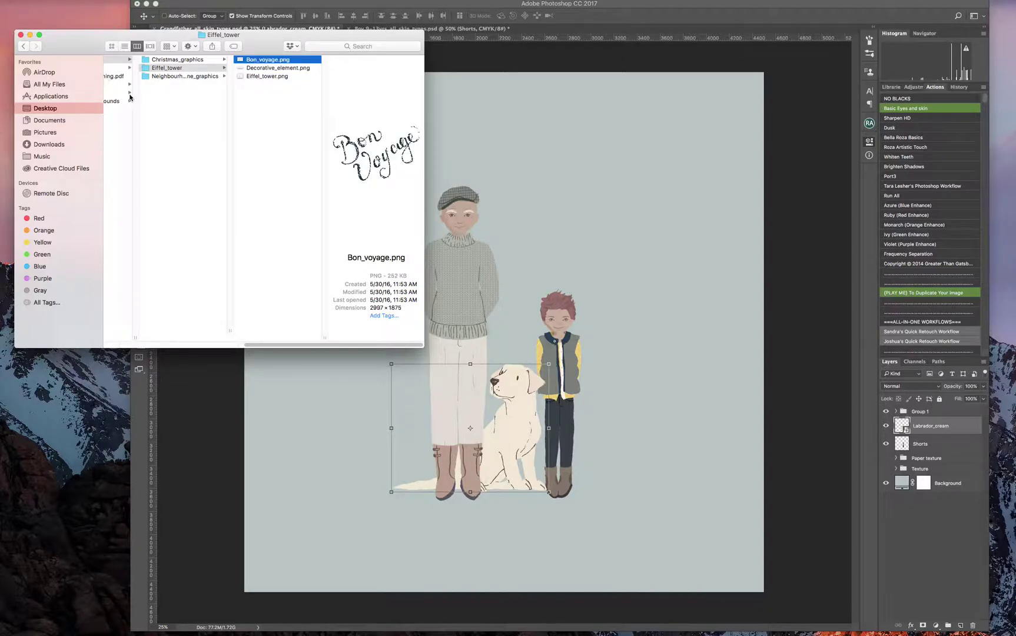
- Preview the Neighbourhood_scene_graphics images and select Neighbourhood_scene.png
click(159, 77)
key(Right)
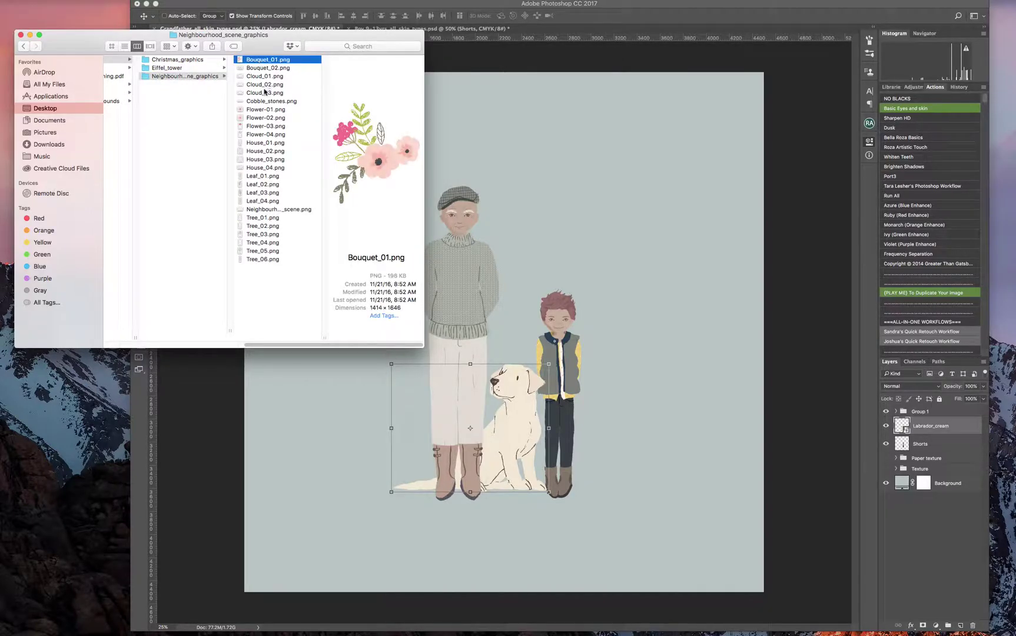
click(264, 92)
click(268, 126)
click(272, 151)
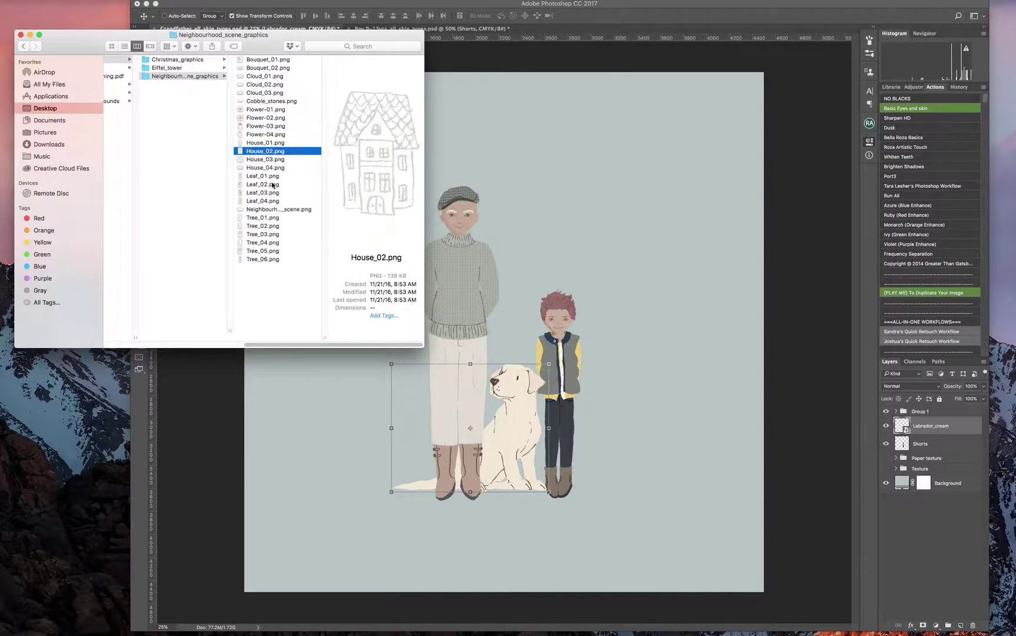
click(273, 177)
click(266, 168)
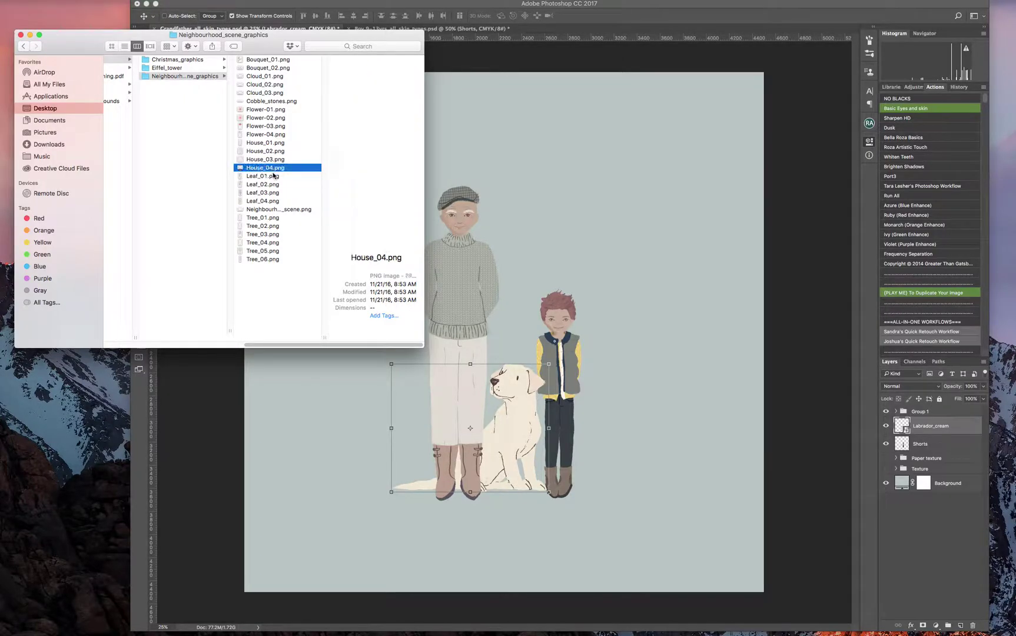
click(268, 210)
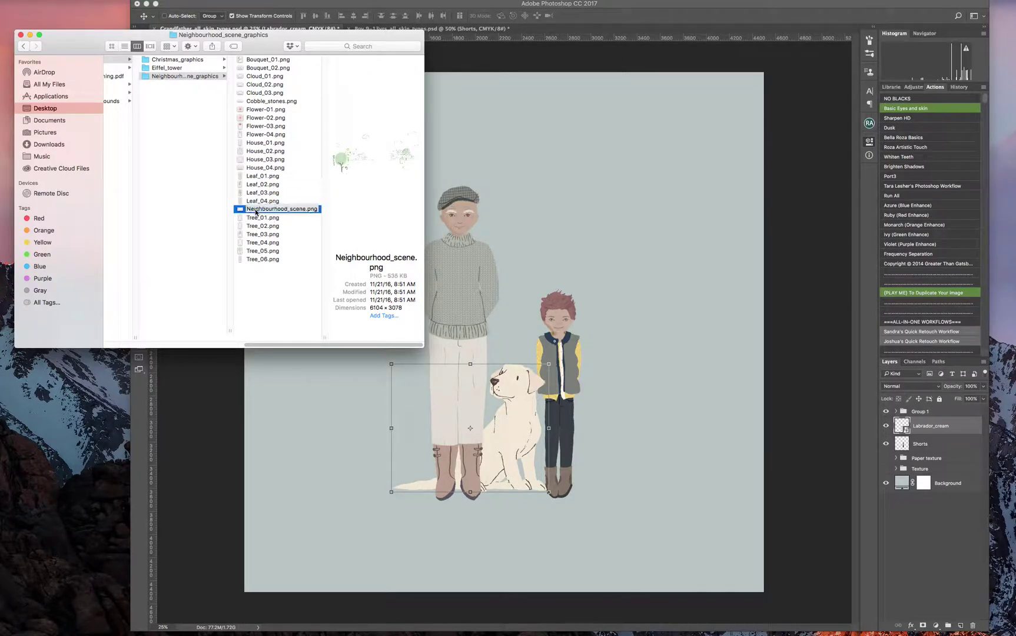
- Place the neighbourhood scene into the portrait, enlarged to about 93% and moved down
drag(257, 210, 480, 164)
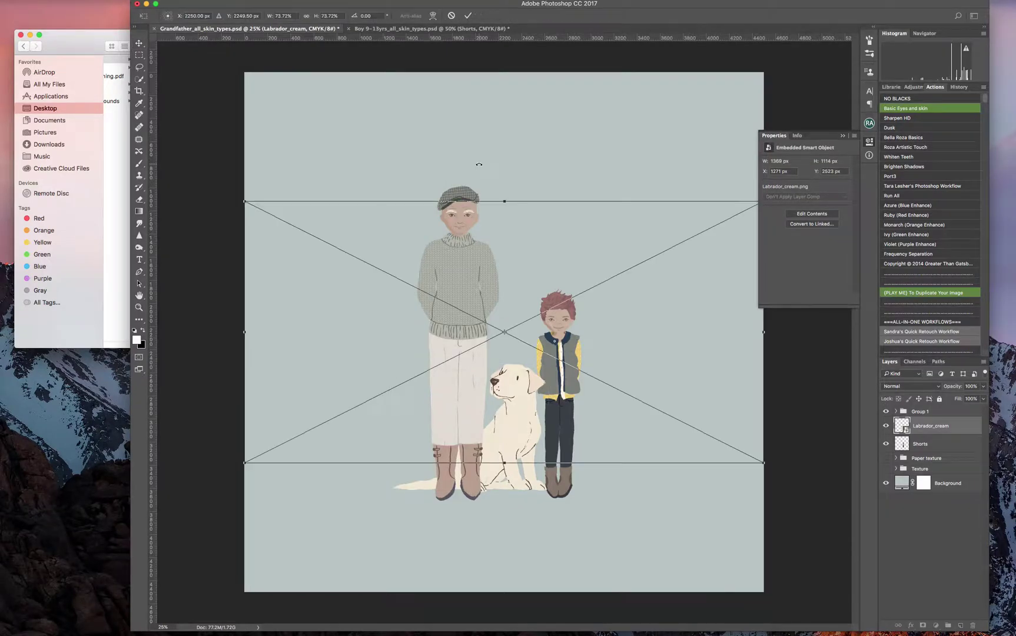
drag(660, 339, 663, 371)
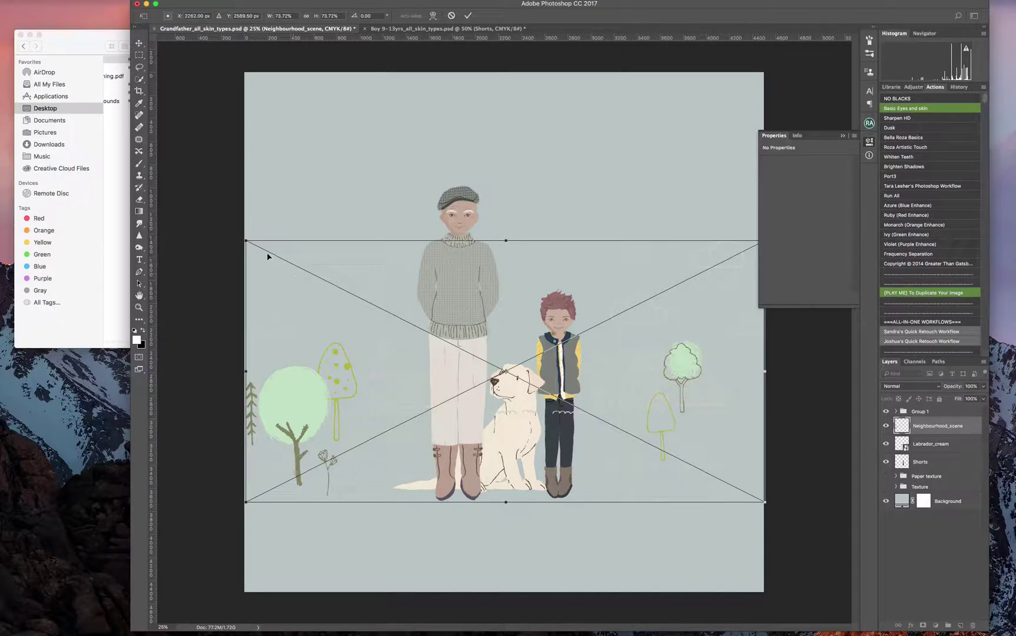
drag(247, 240, 117, 78)
drag(347, 361, 394, 372)
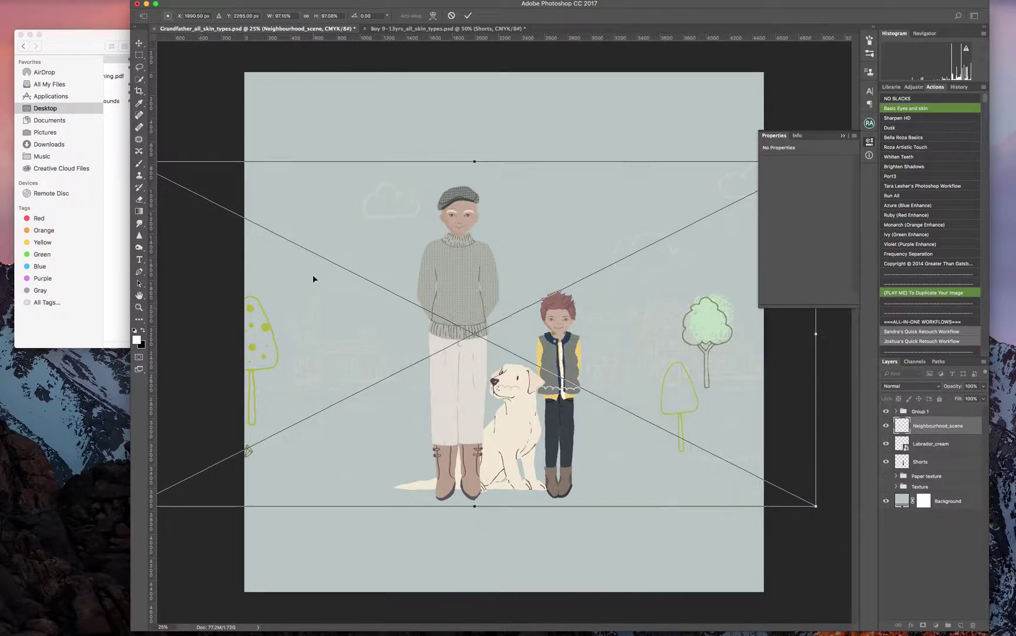
- Narrow the scene to about 76% width, shift it left, and commit the transform
drag(818, 334, 848, 337)
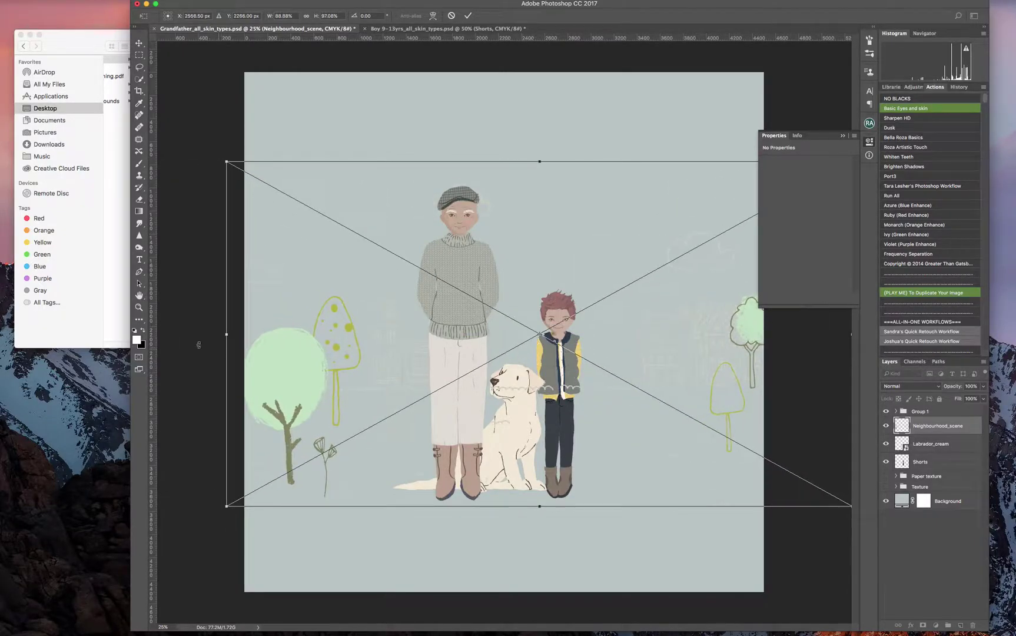
drag(220, 335, 321, 334)
drag(463, 324, 388, 320)
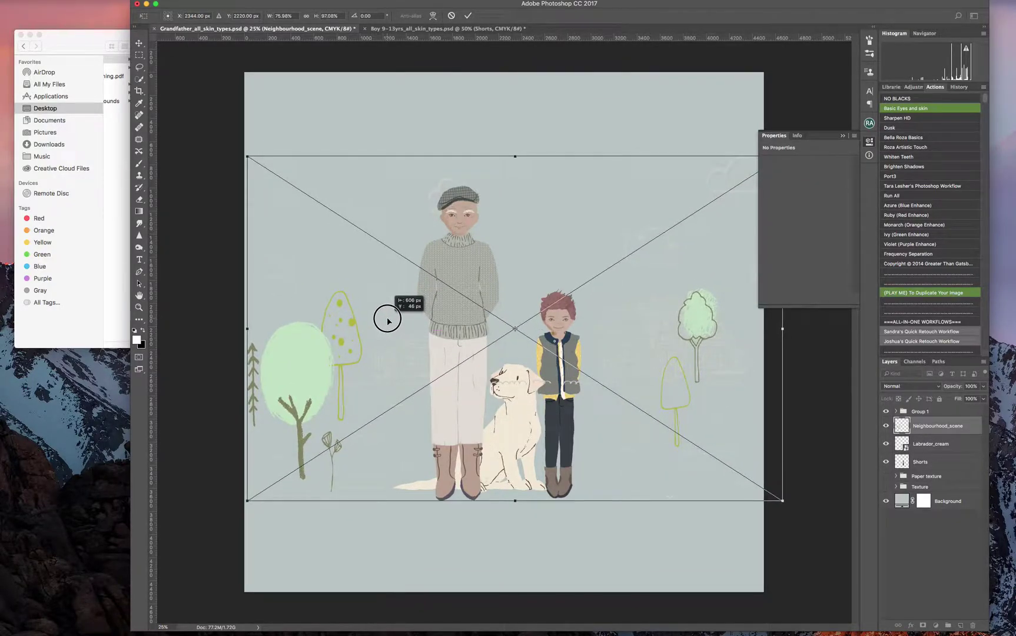
click(468, 17)
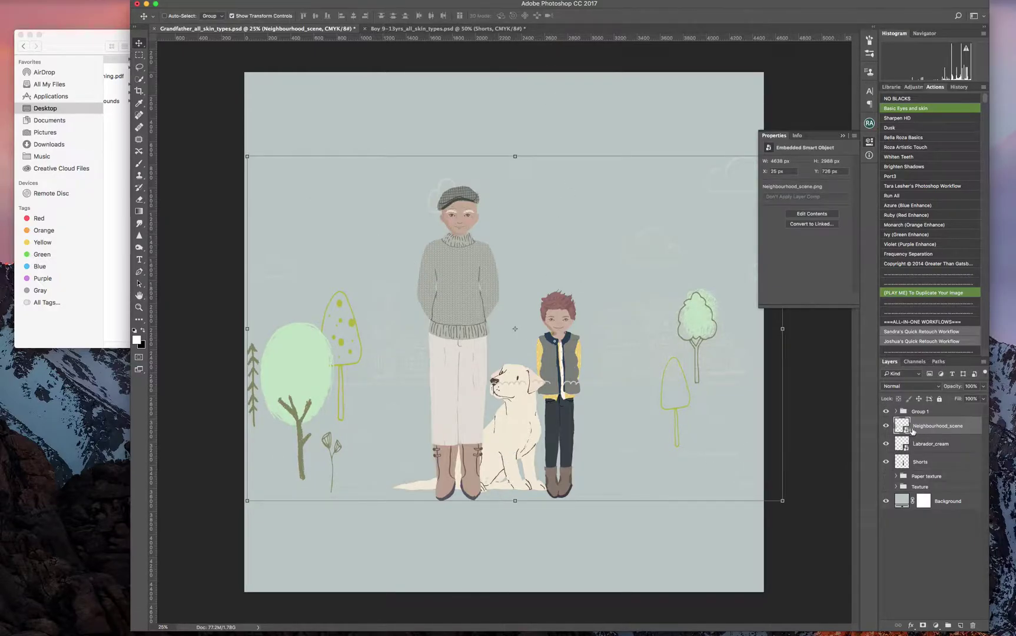
- Drop Neighbourhood_scene just below Shorts, undoing the accidental move into Texture, and collapse Properties
drag(916, 430, 936, 486)
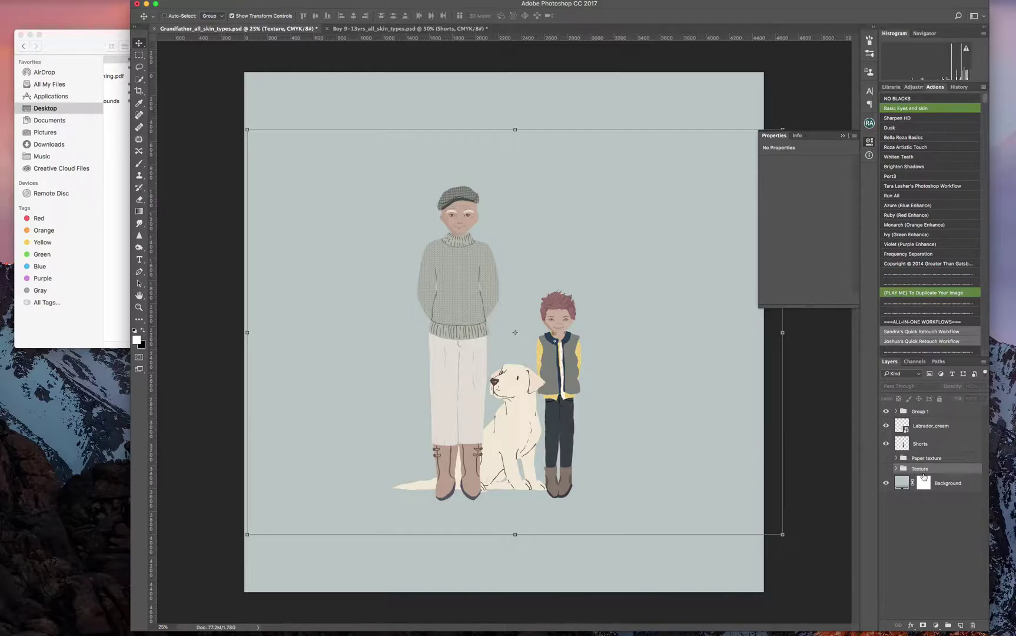
key(super+z)
drag(942, 428, 938, 474)
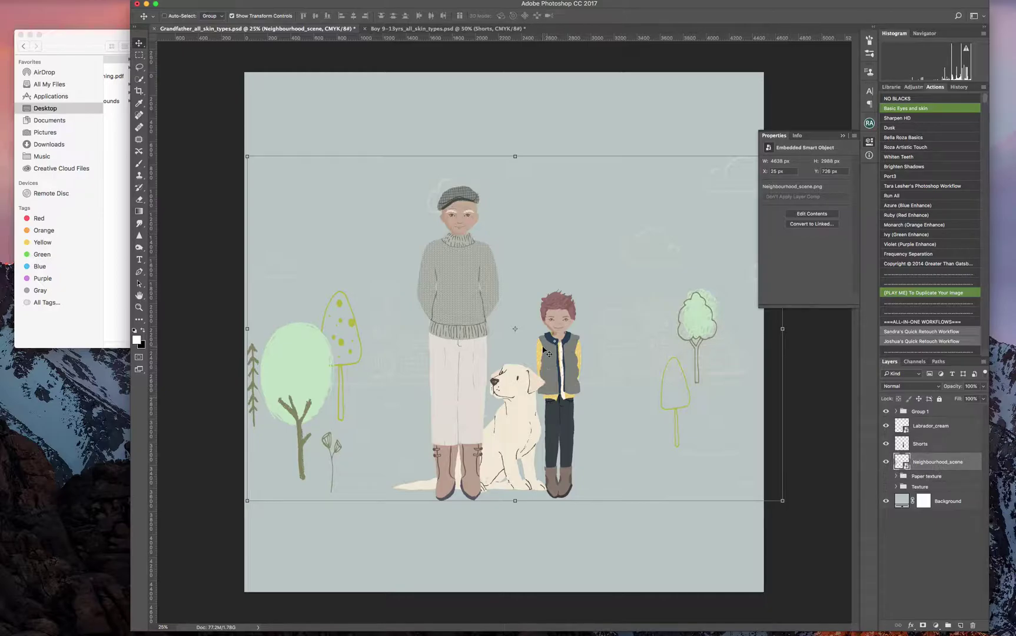
click(140, 67)
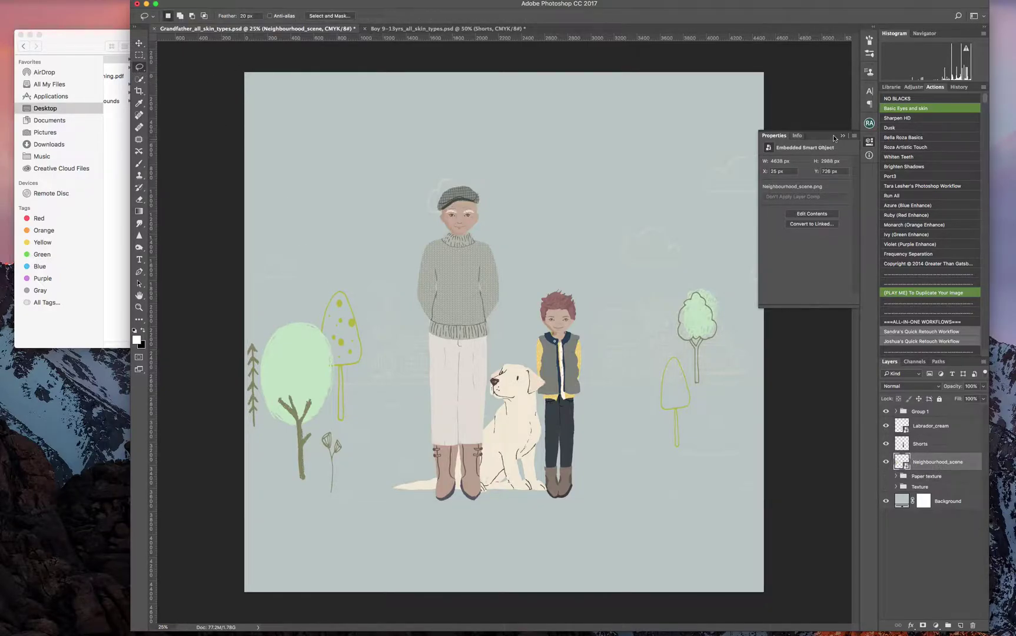
click(842, 136)
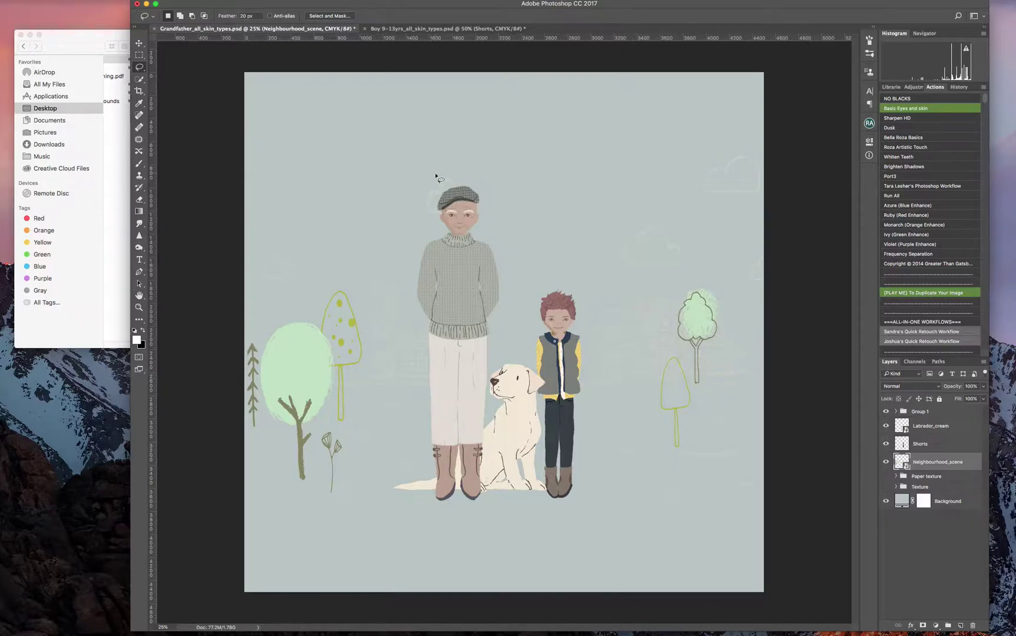
- Add Layer 1 above Background and build a #3d6230 dark green-to-white gradient
click(957, 502)
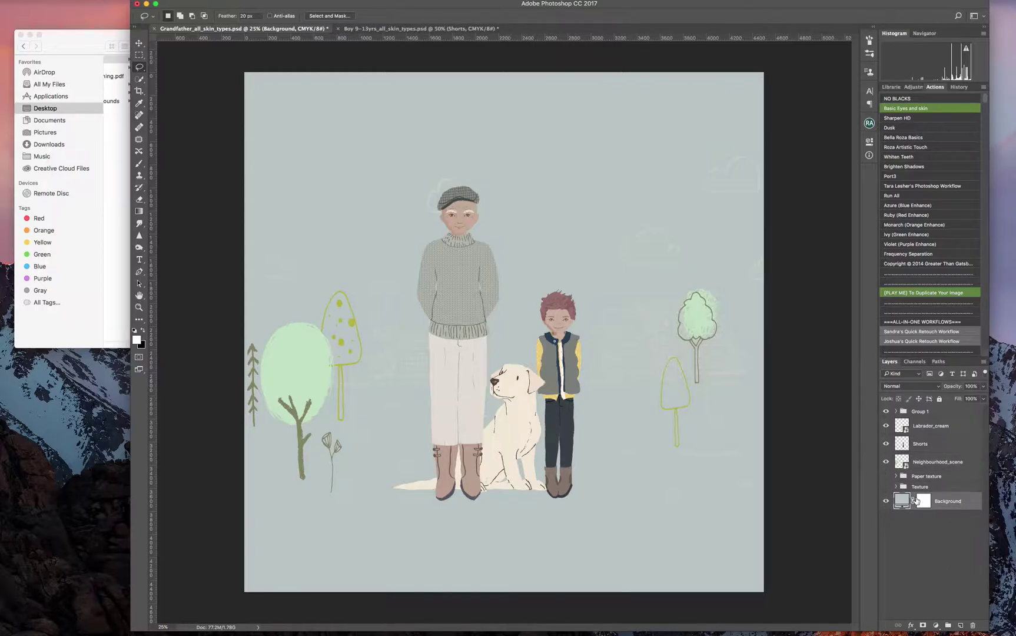
click(961, 625)
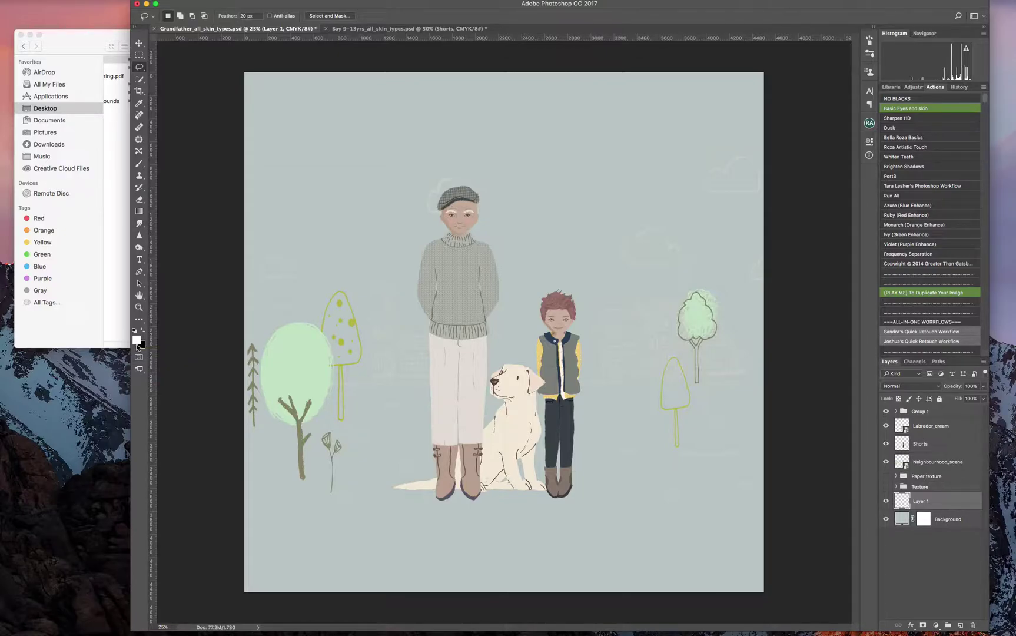
click(140, 214)
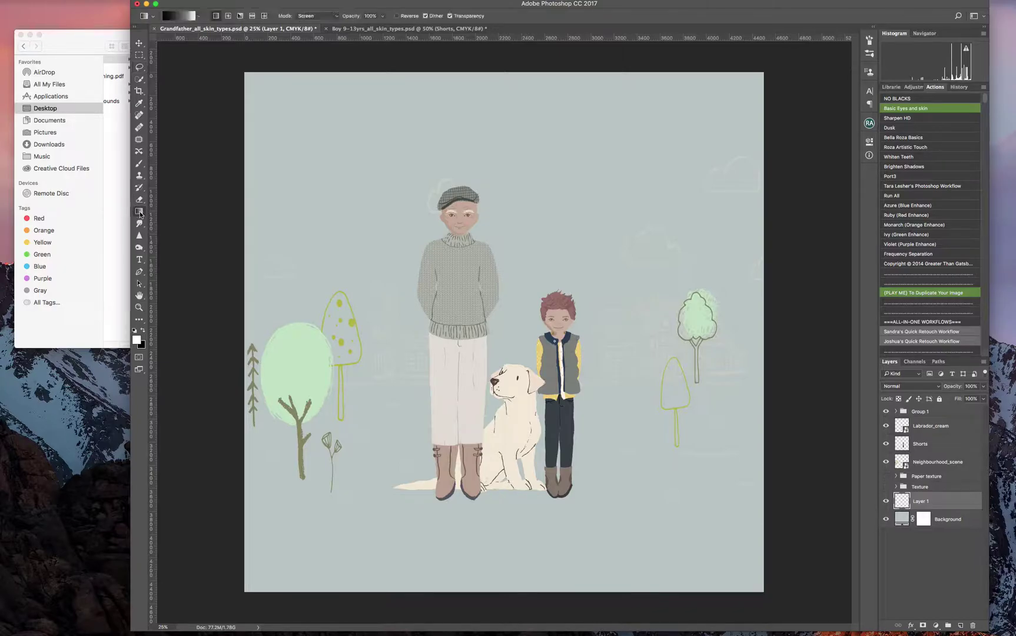
click(195, 16)
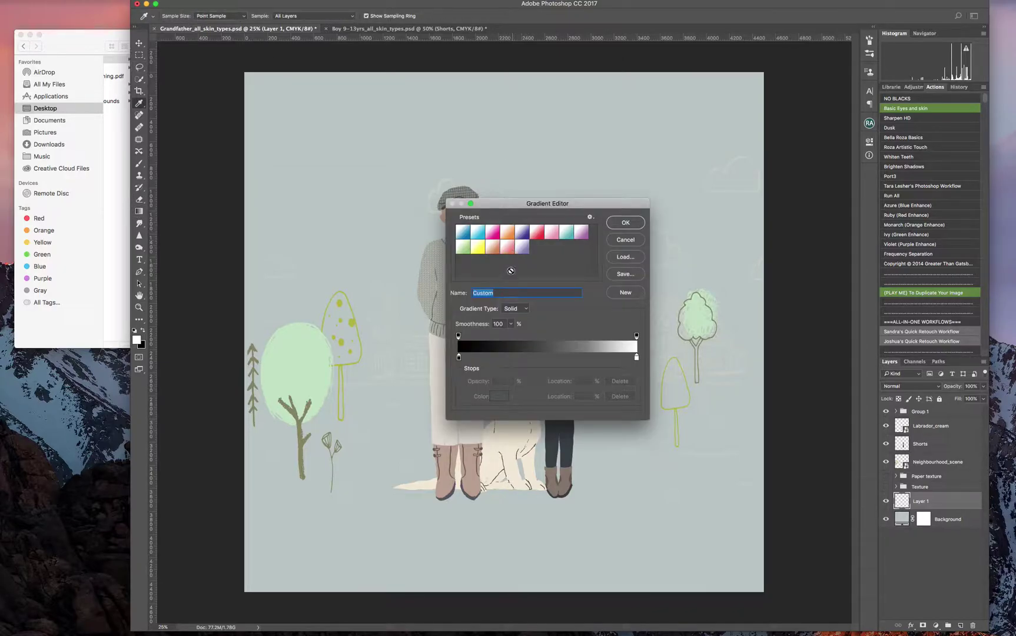
click(459, 357)
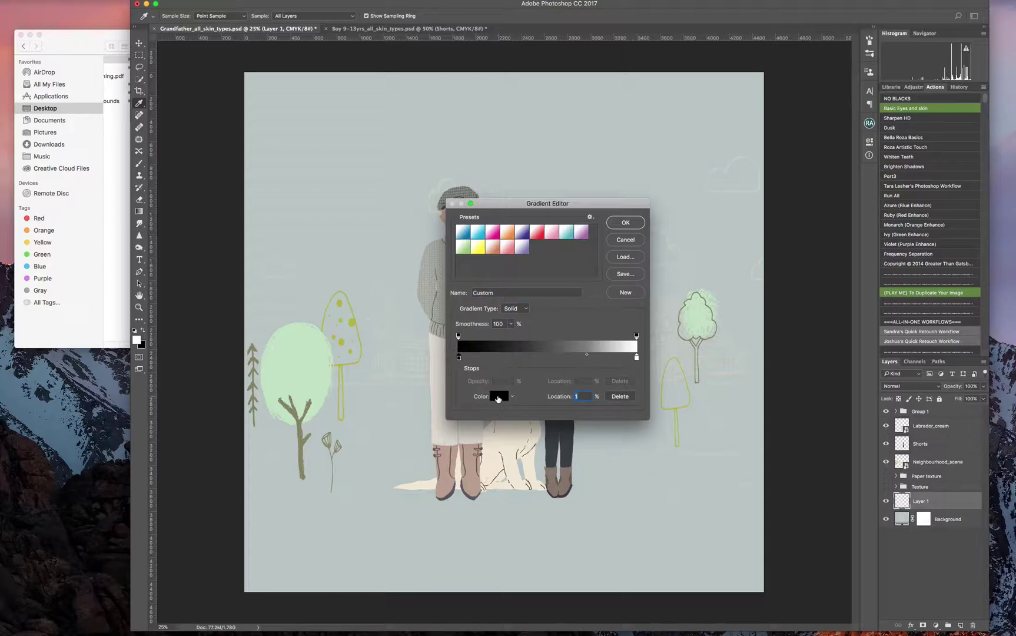
click(498, 397)
click(628, 281)
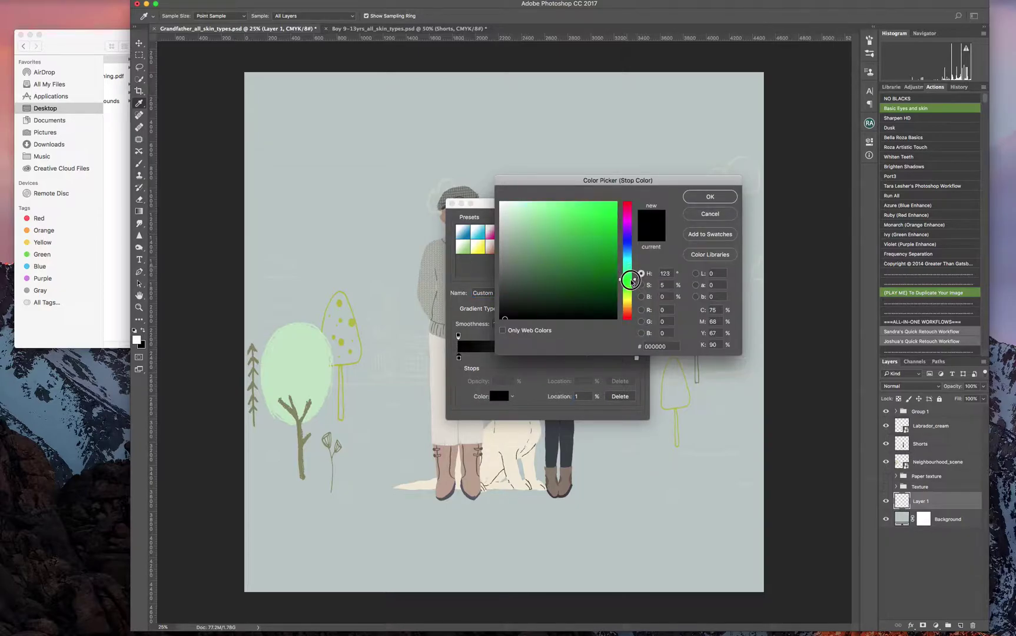
drag(631, 281, 631, 285)
drag(590, 295, 560, 274)
click(710, 197)
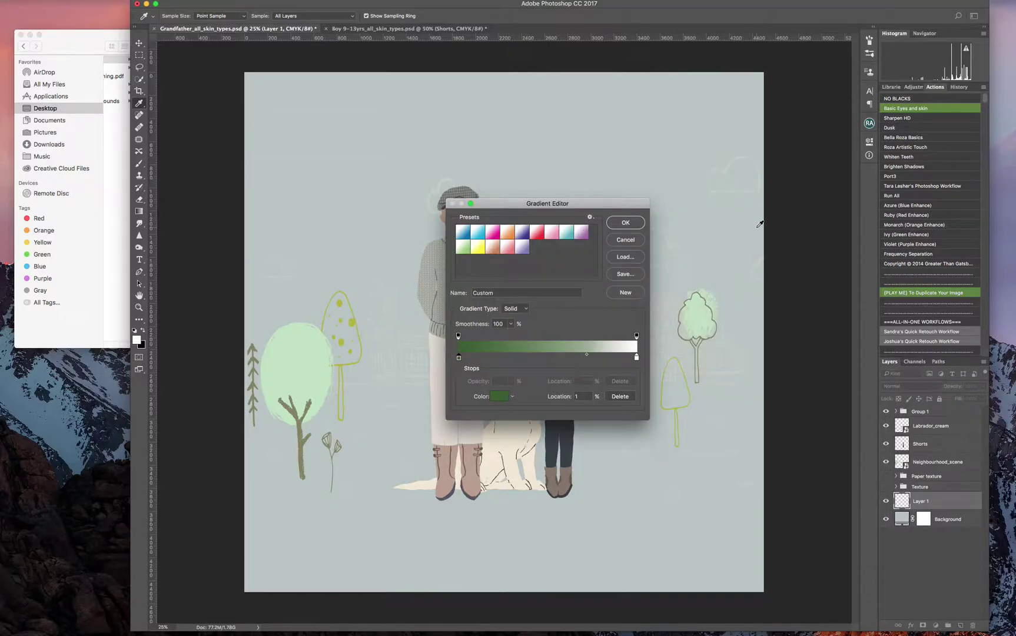
click(621, 223)
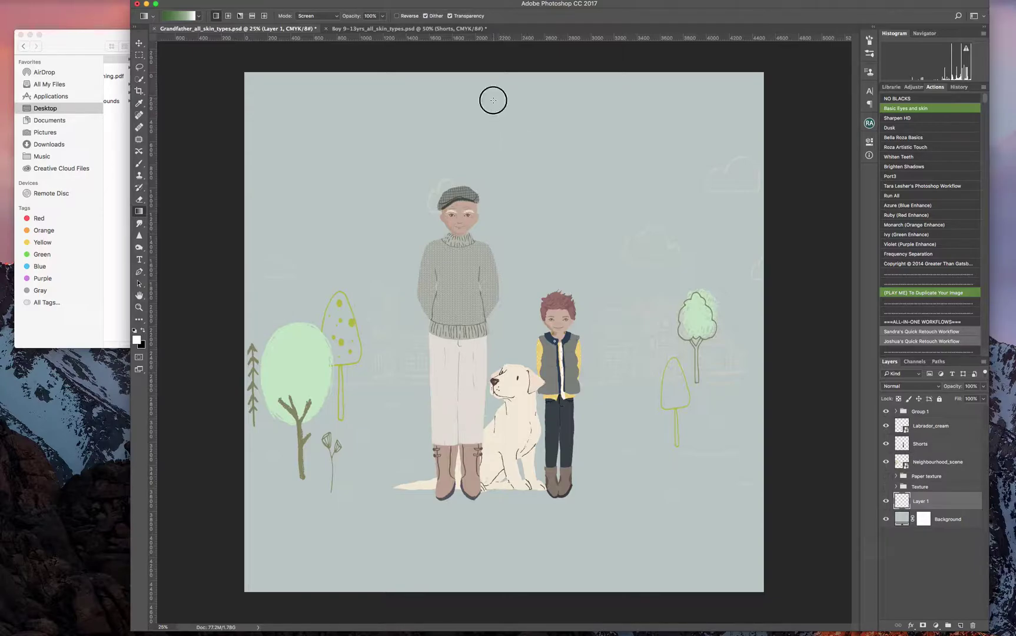
- Fill Layer 1 with the gradient running from the canvas bottom up to the grandfather's sweater
drag(493, 98, 498, 534)
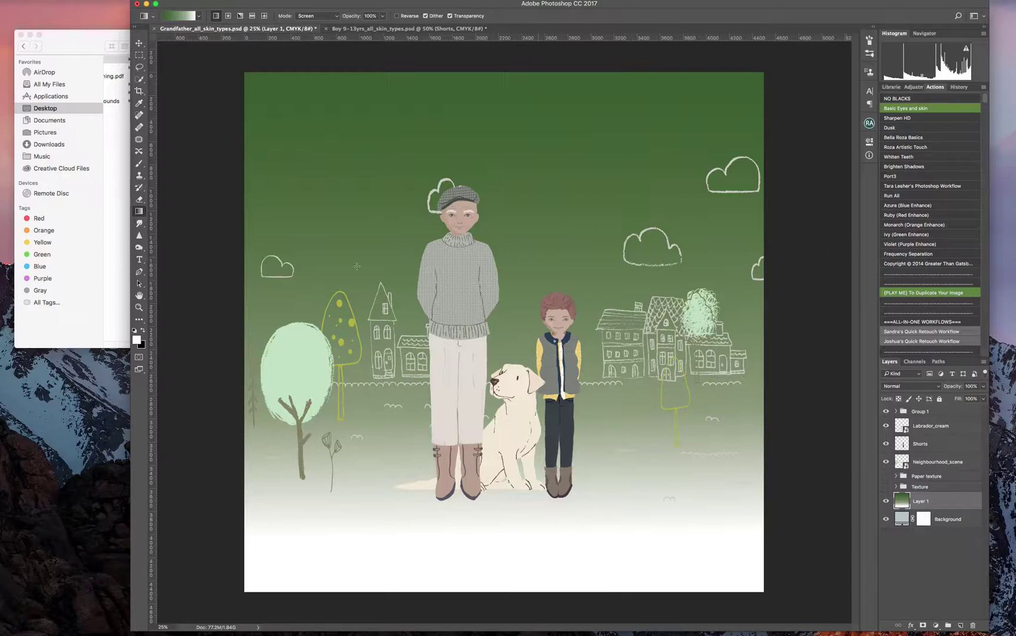
key(super+z)
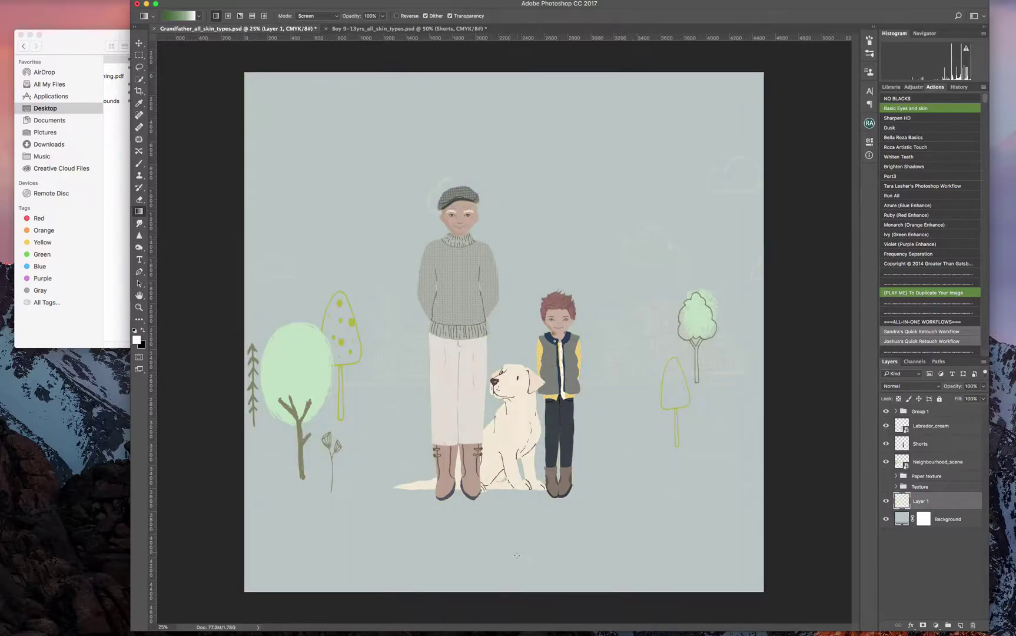
drag(501, 593, 505, 326)
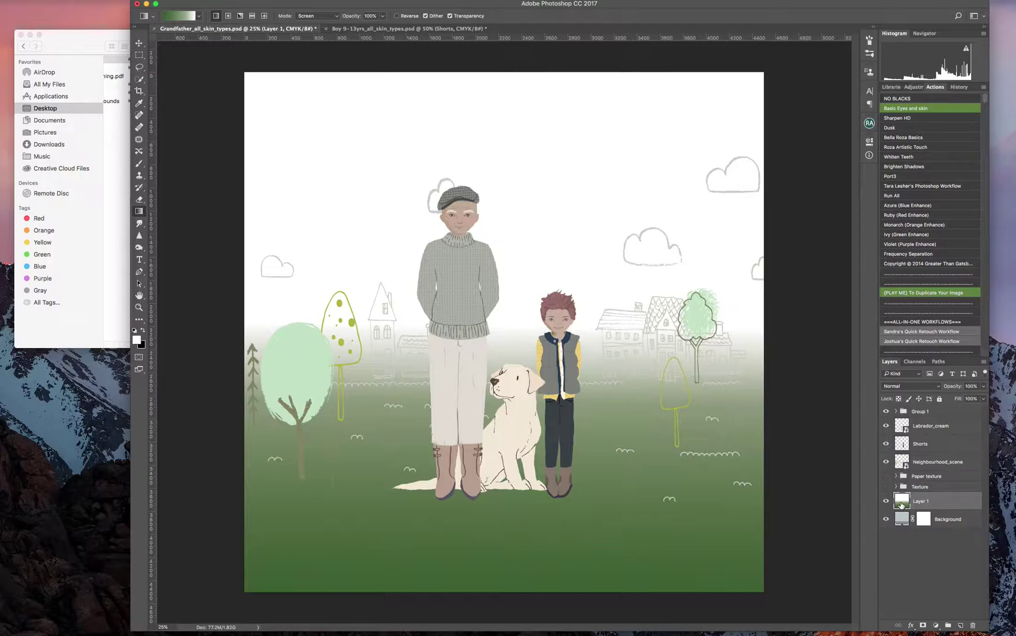
- Clear the selection, add Layer 2 above Layer 1, and hide Layer 1
super+click(900, 504)
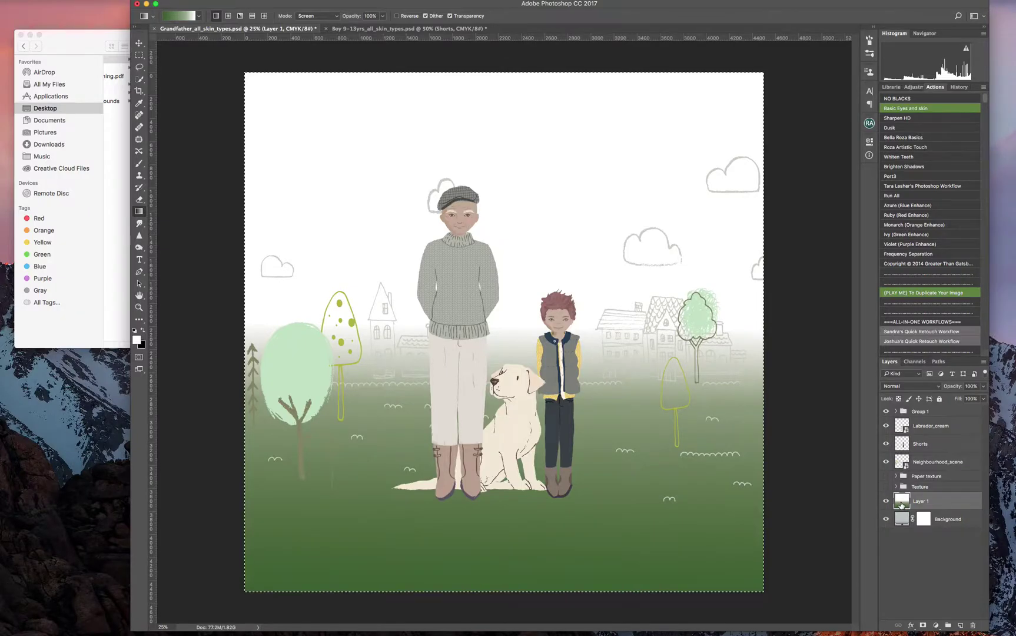
click(139, 66)
click(416, 153)
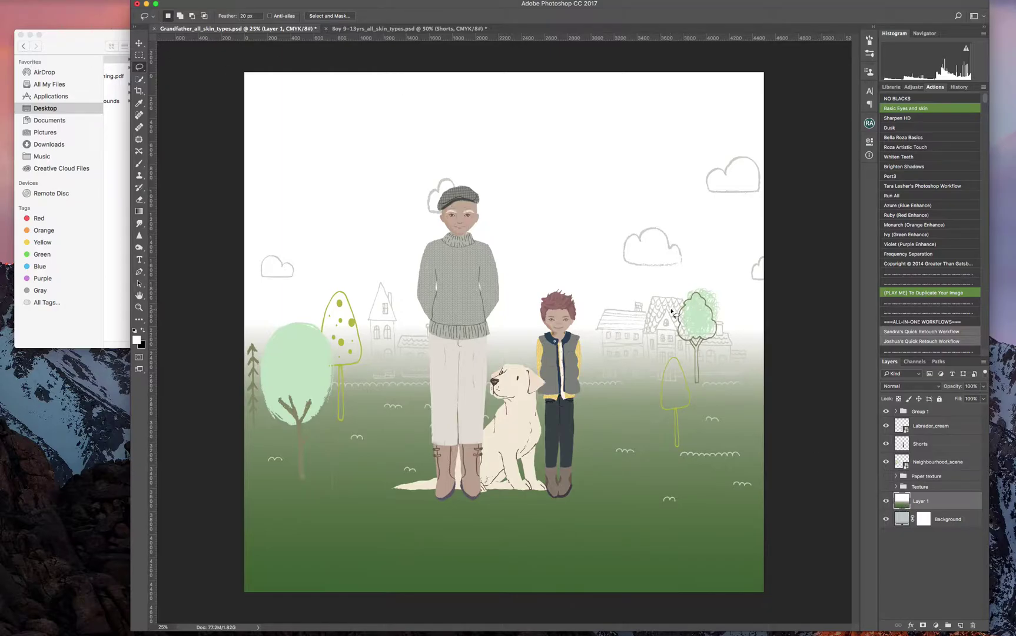
click(961, 626)
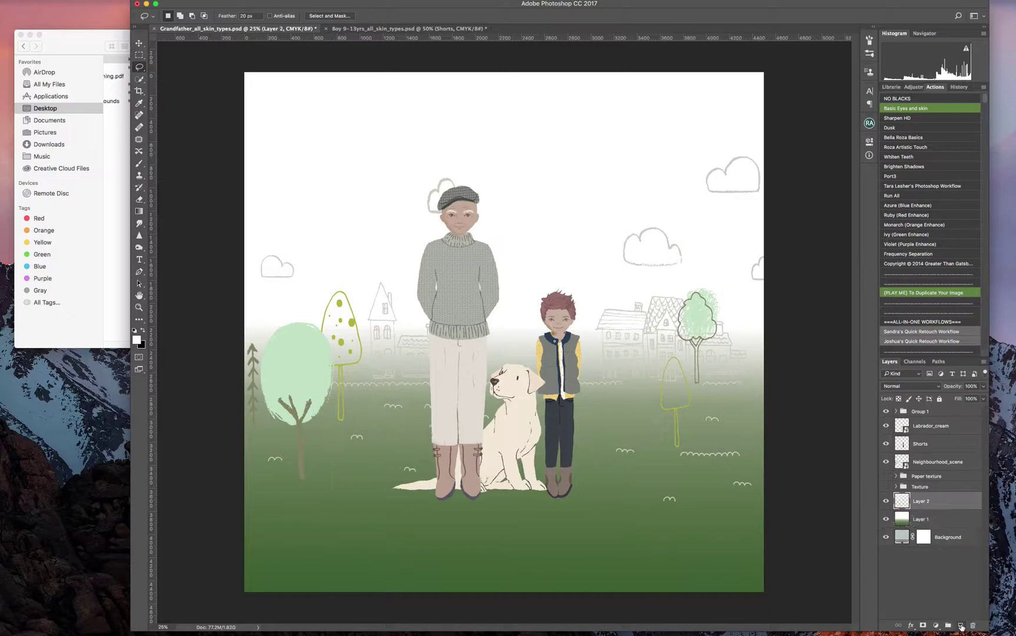
click(886, 518)
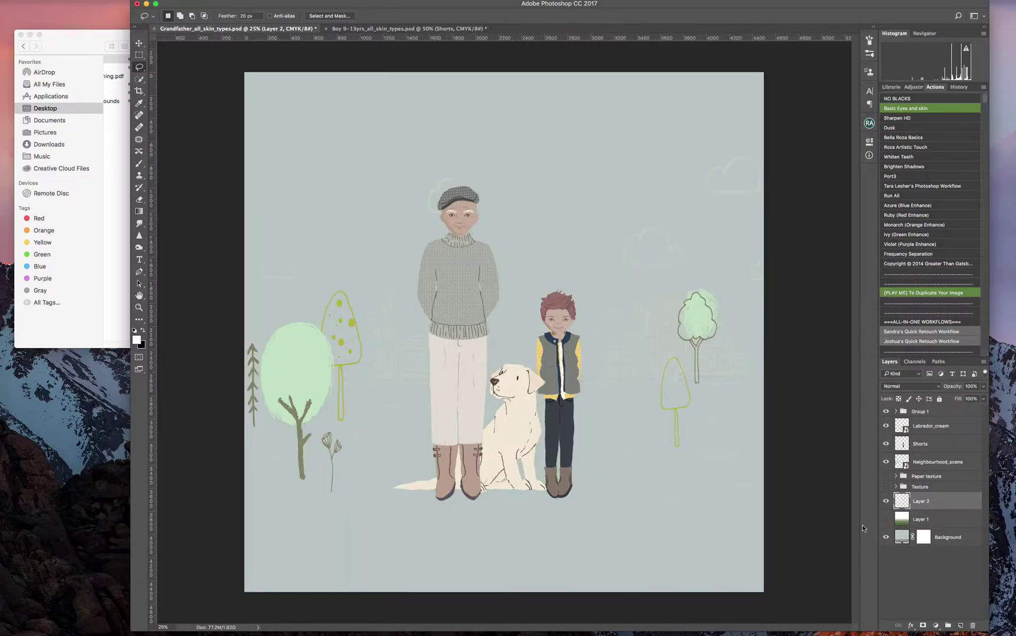
- Change the gradient's white end to the sampled pale blue-grey with midpoint at 64%
click(140, 212)
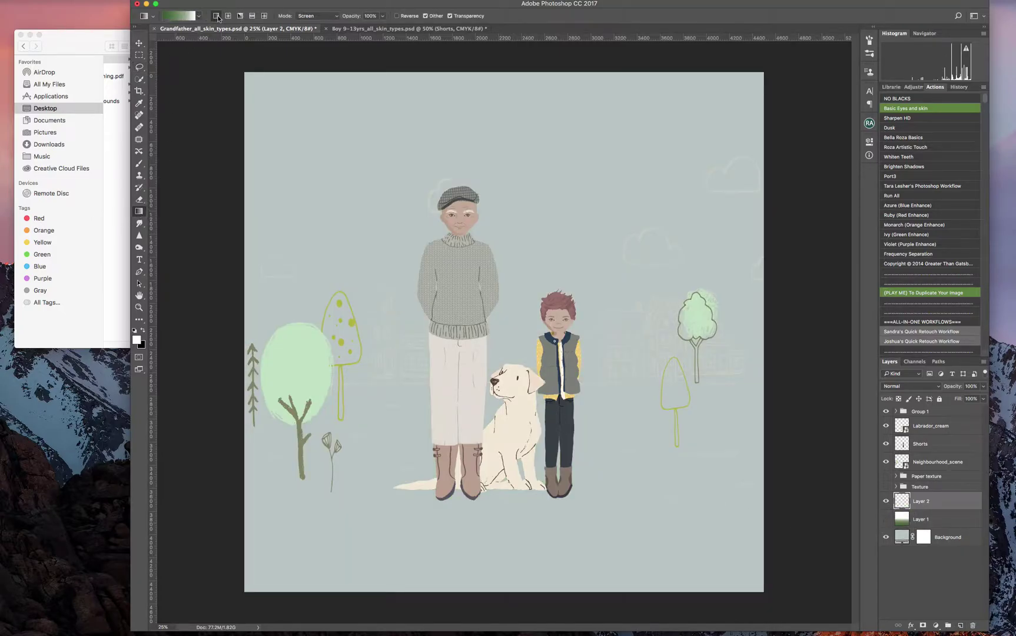
click(184, 19)
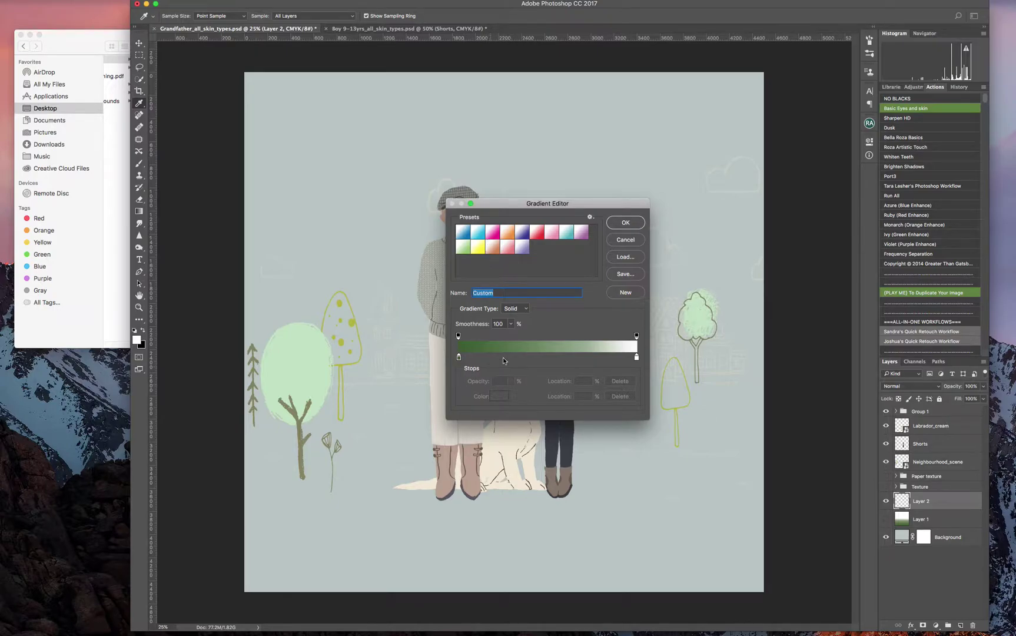
click(636, 358)
click(708, 224)
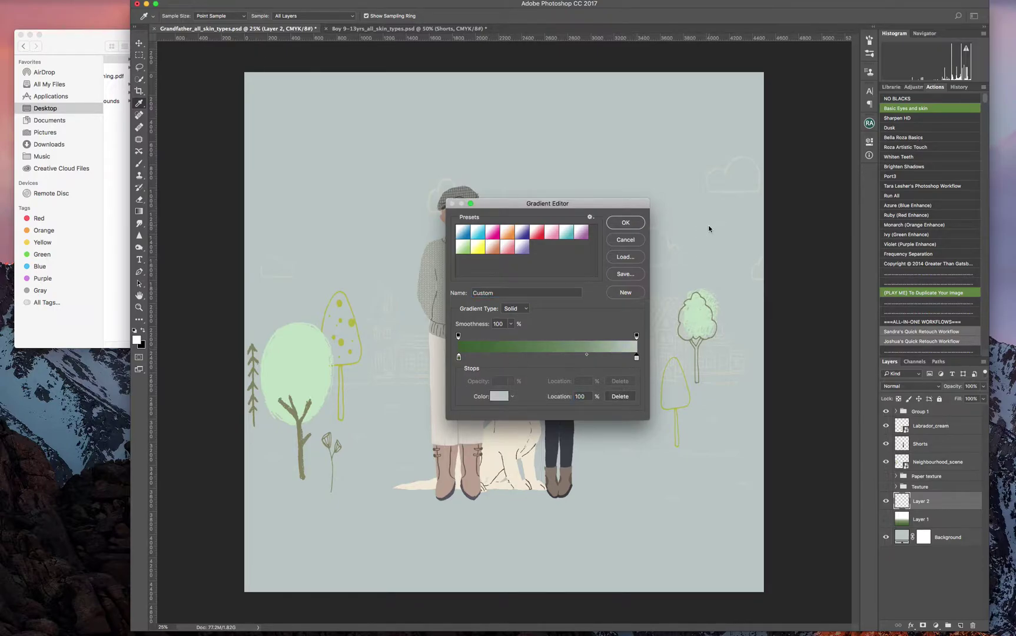
drag(587, 354, 573, 353)
click(626, 222)
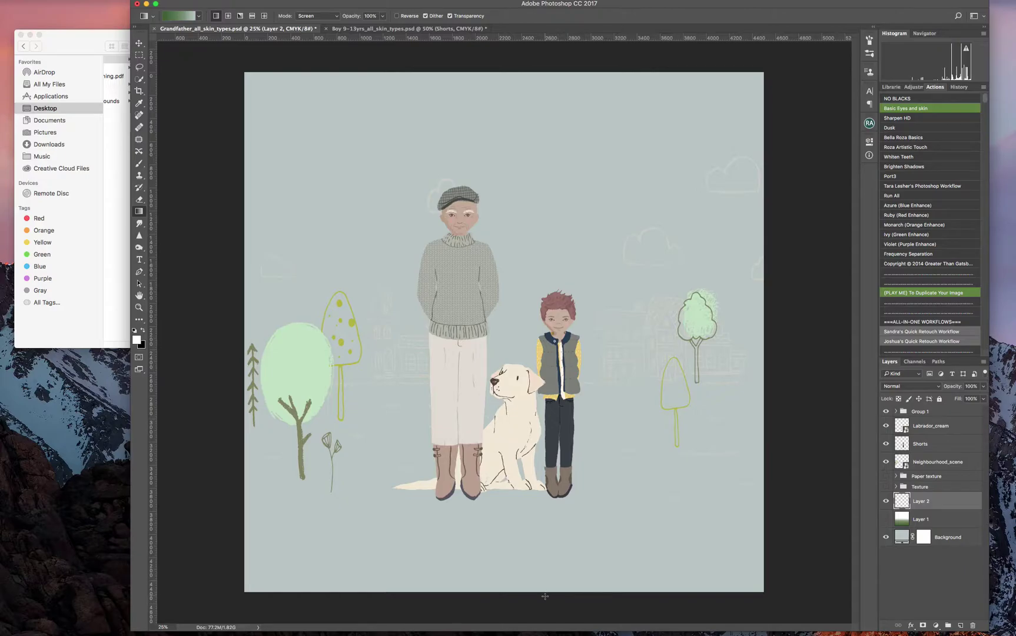
- Fill Layer 2 with the green-to-blue-grey gradient from the canvas bottom to the boy's shoulder
drag(543, 594, 539, 332)
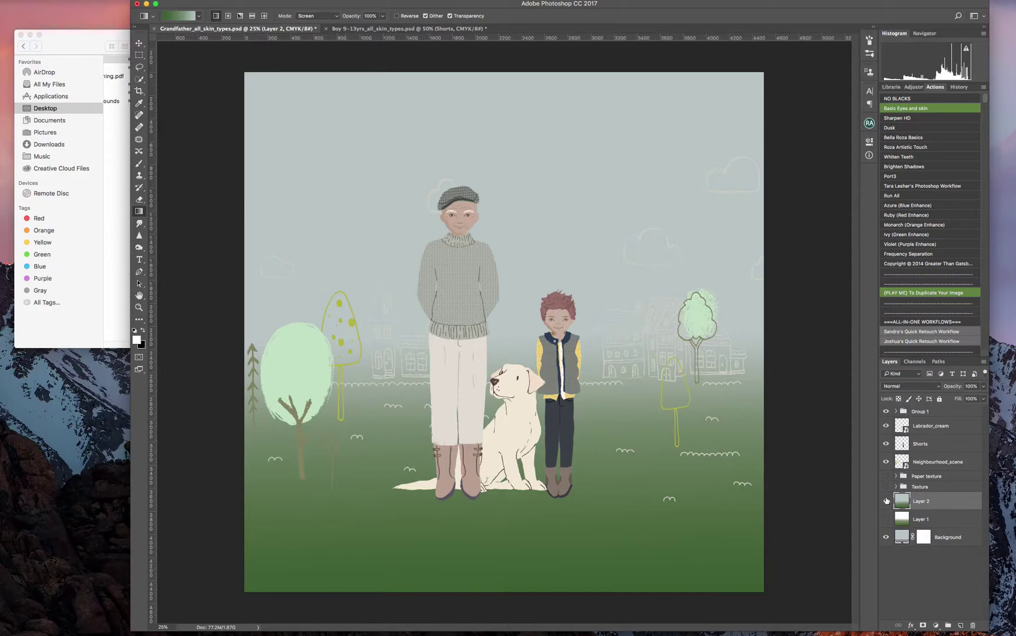
click(886, 500)
click(886, 501)
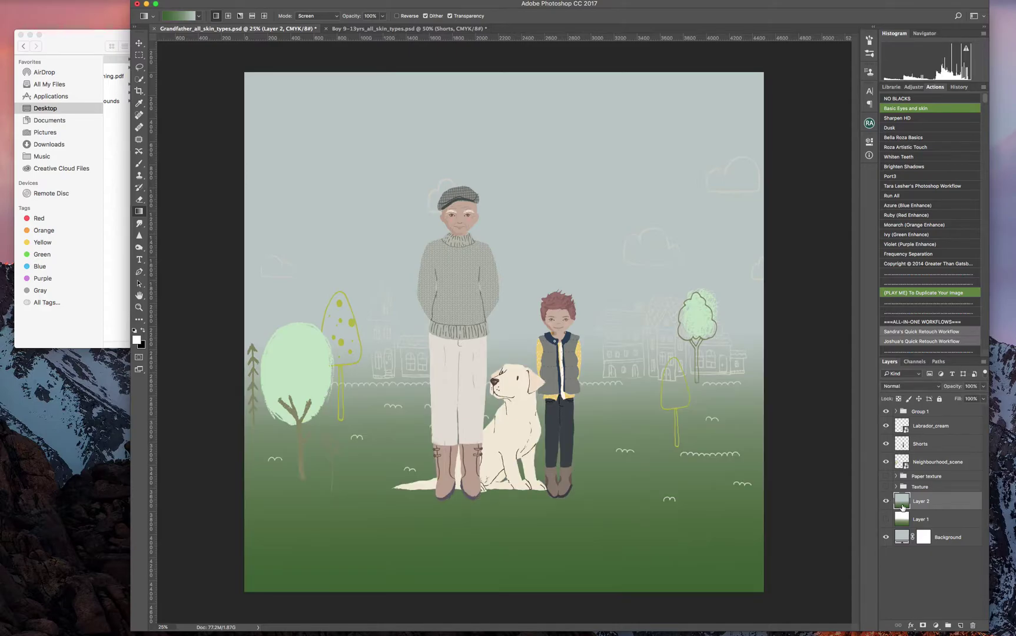